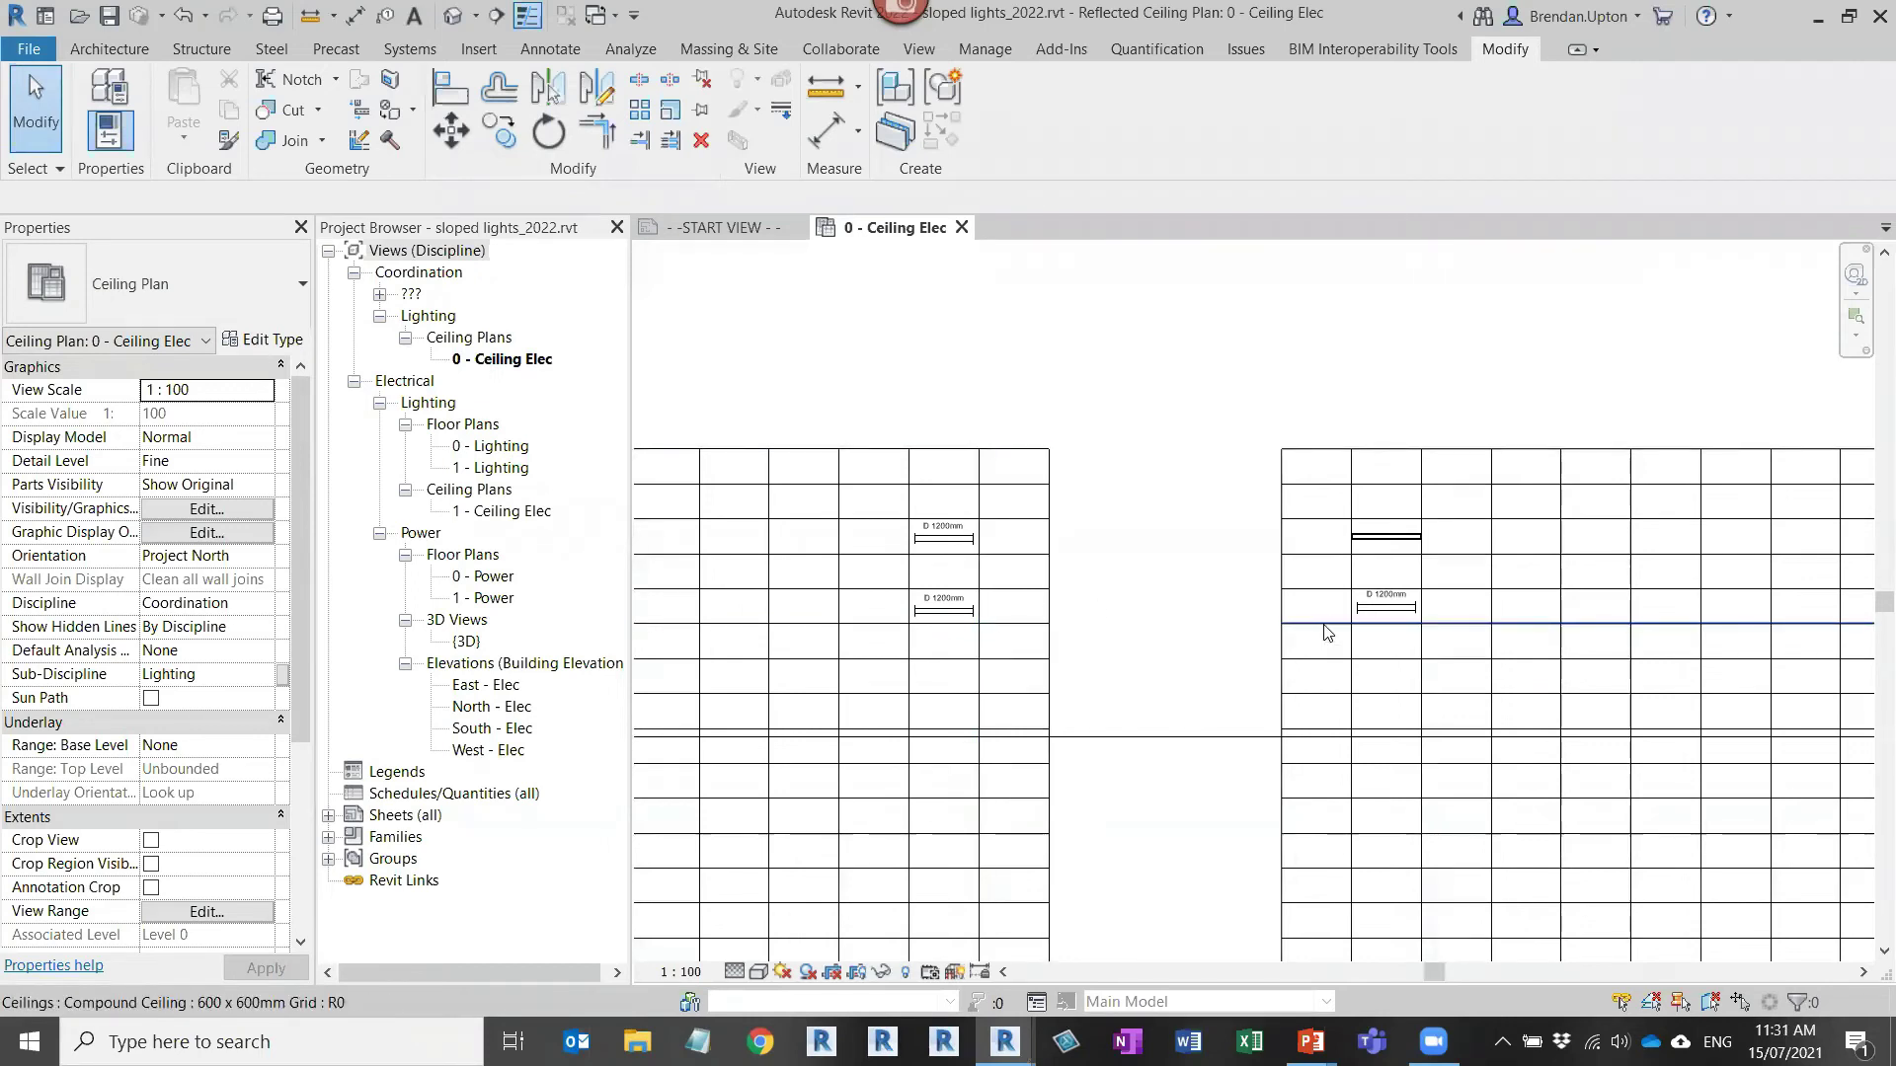
# Step: Open Section 1 to examine the flat and sloped ceilings with their lights, and return to the 0 - Ceiling Elec plan
pyautogui.scroll(-2, 956, 642)
pyautogui.scroll(-2, 963, 647)
pyautogui.scroll(3, 825, 640)
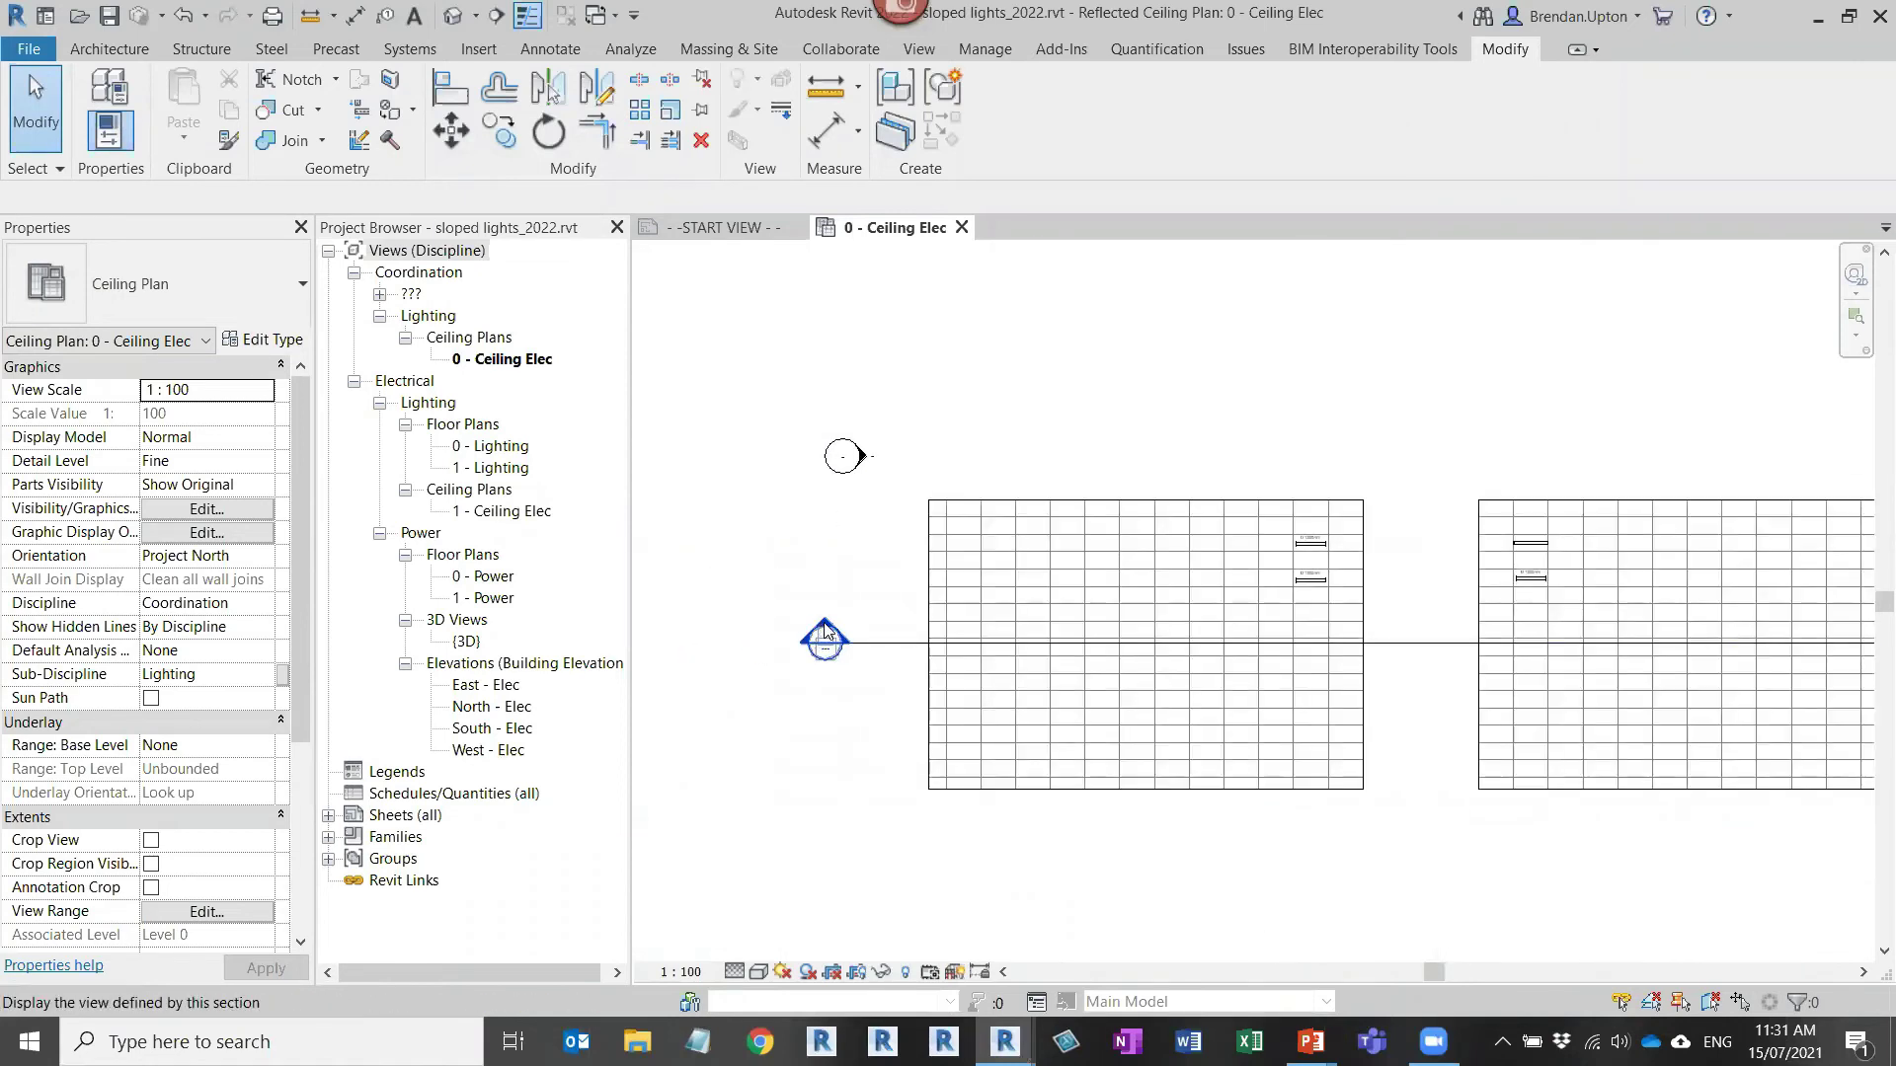
pyautogui.doubleClick(826, 637)
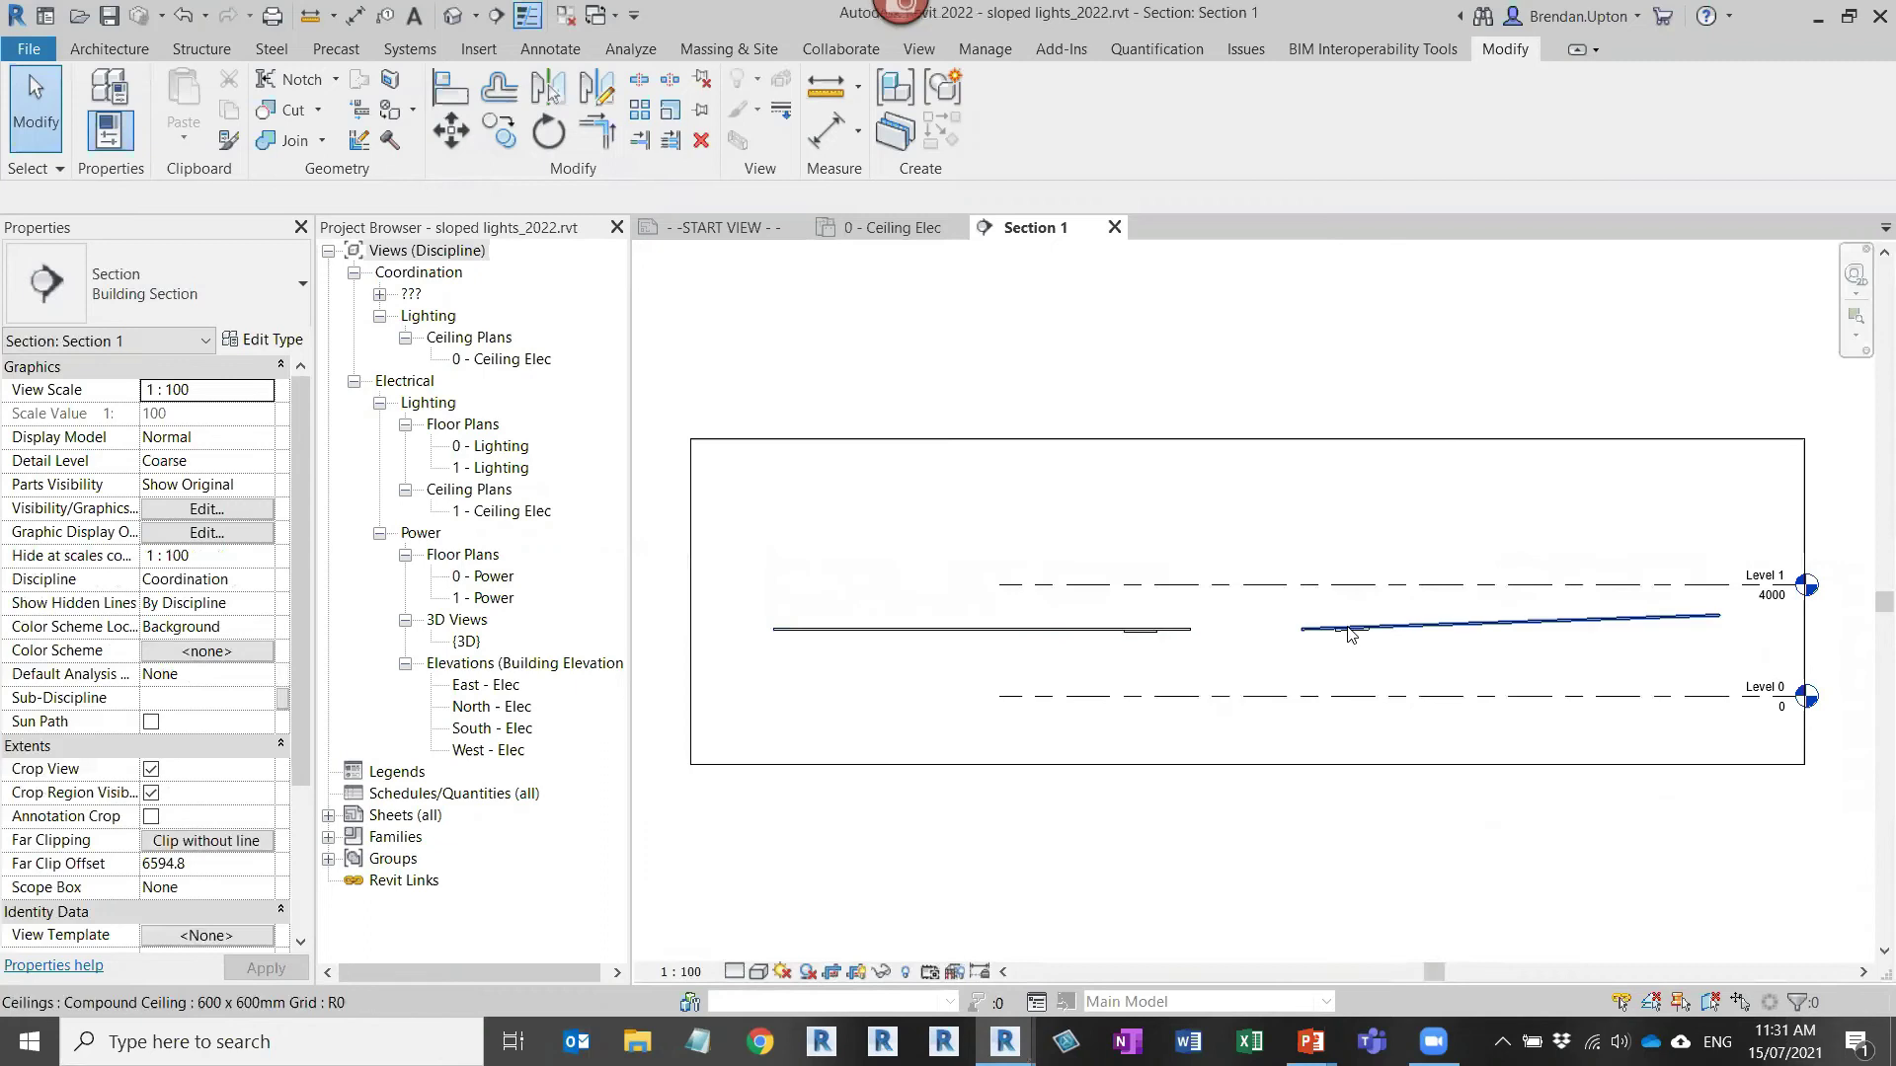
pyautogui.scroll(4, 880, 642)
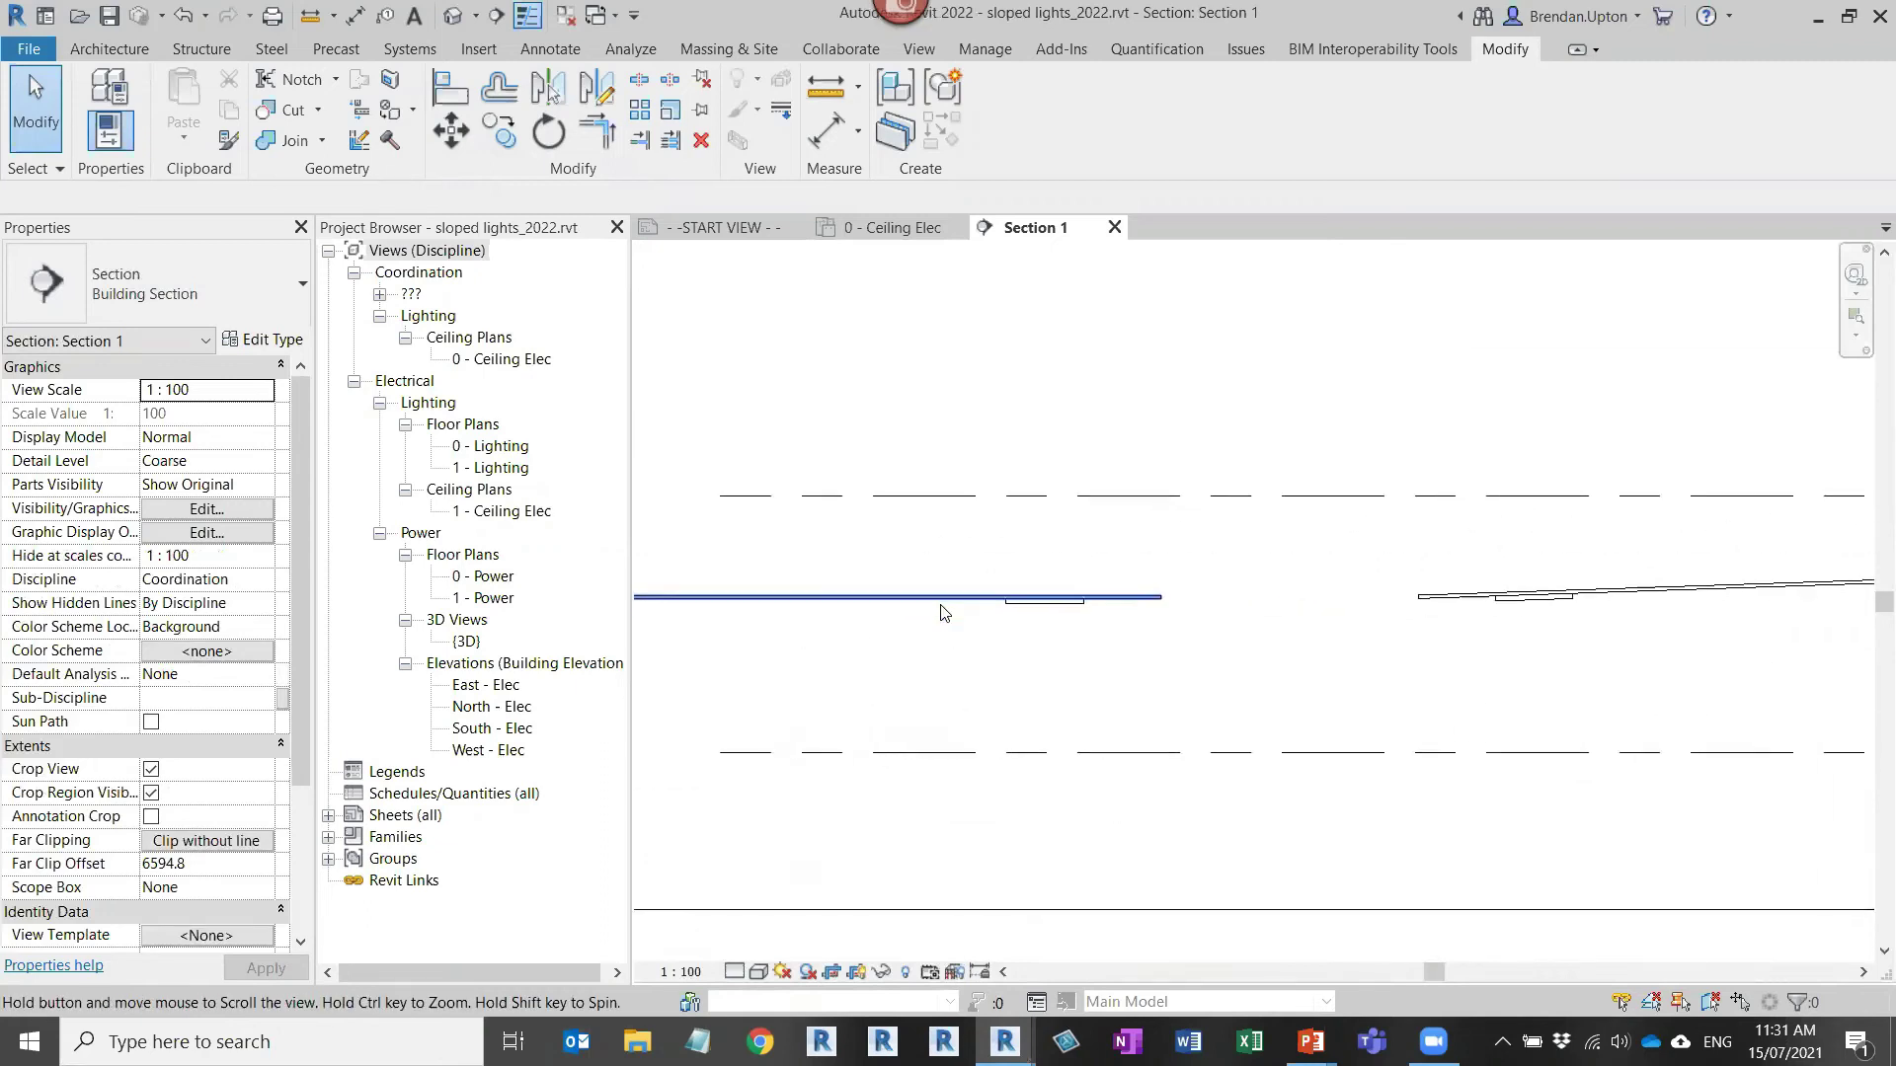
pyautogui.scroll(2, 945, 607)
pyautogui.moveTo(1498, 647); pyautogui.dragTo(956, 656, button='middle')
pyautogui.scroll(-1, 987, 642)
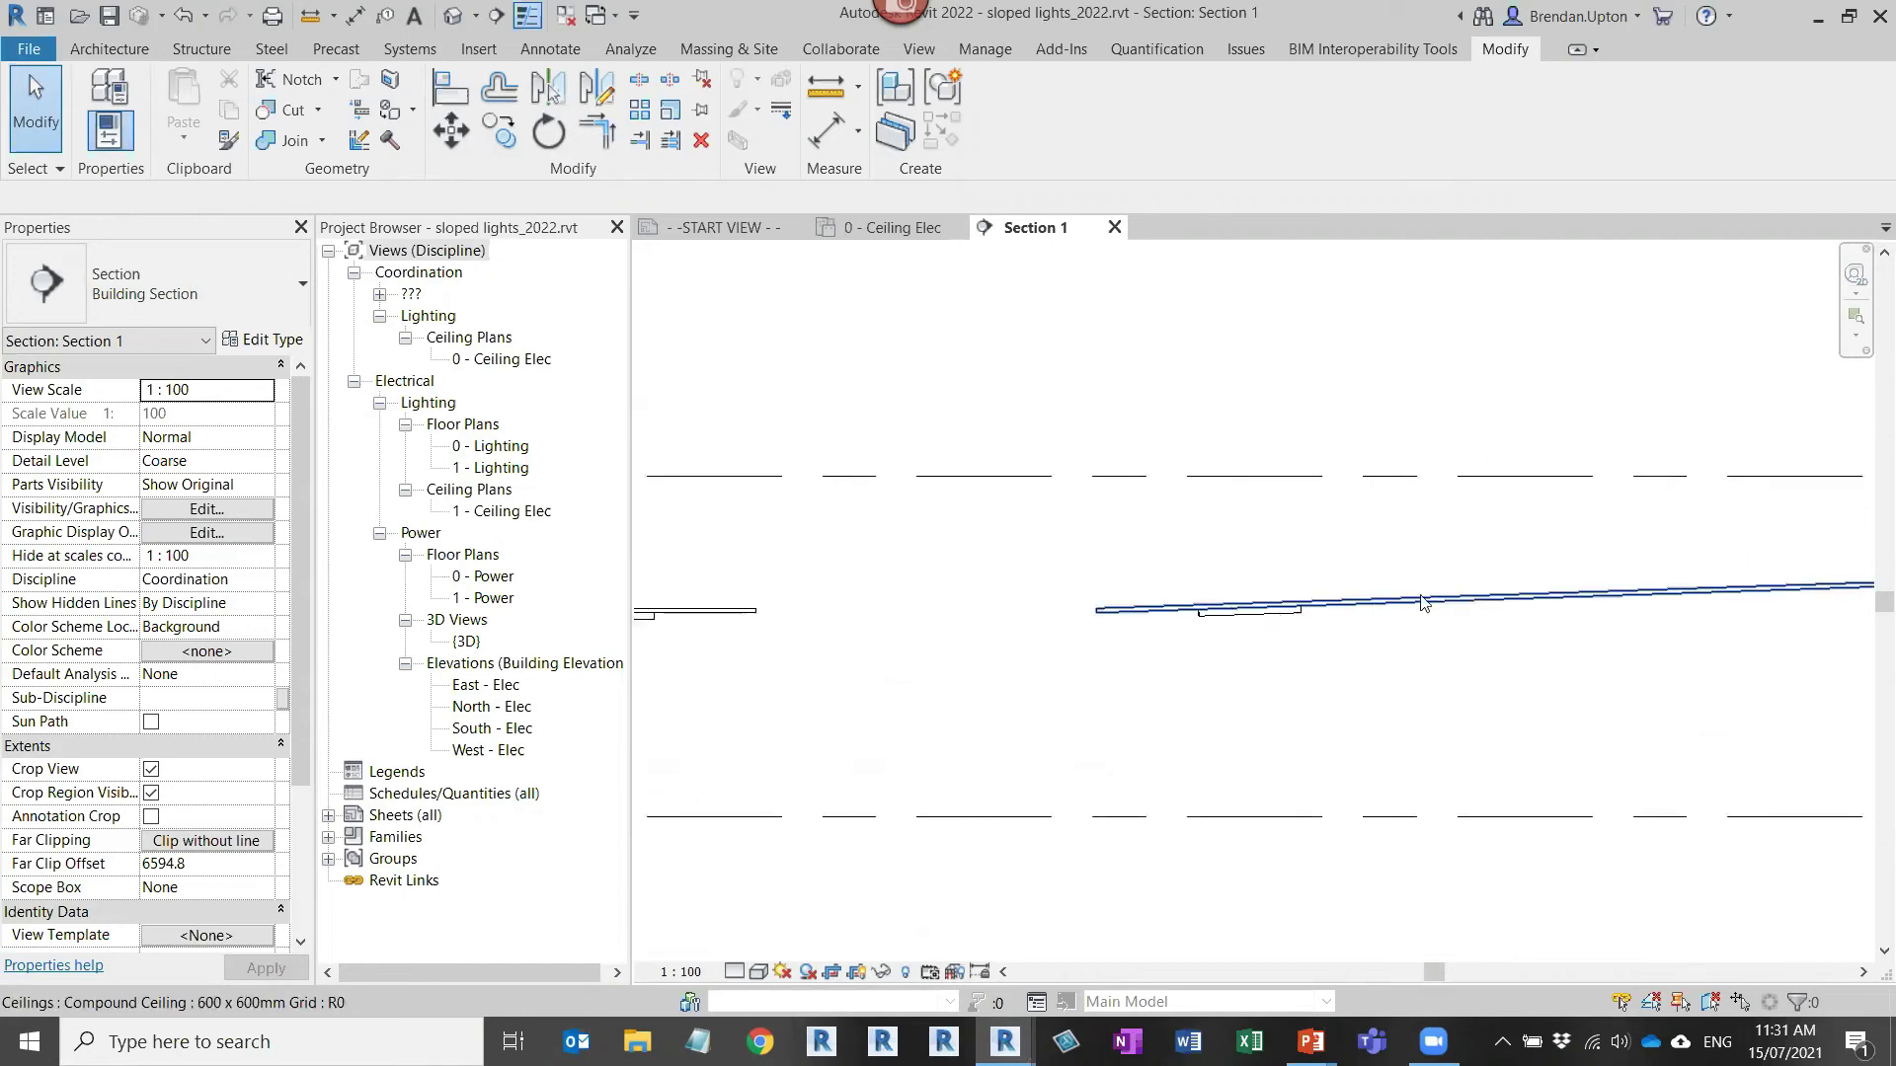
pyautogui.scroll(-1, 1324, 642)
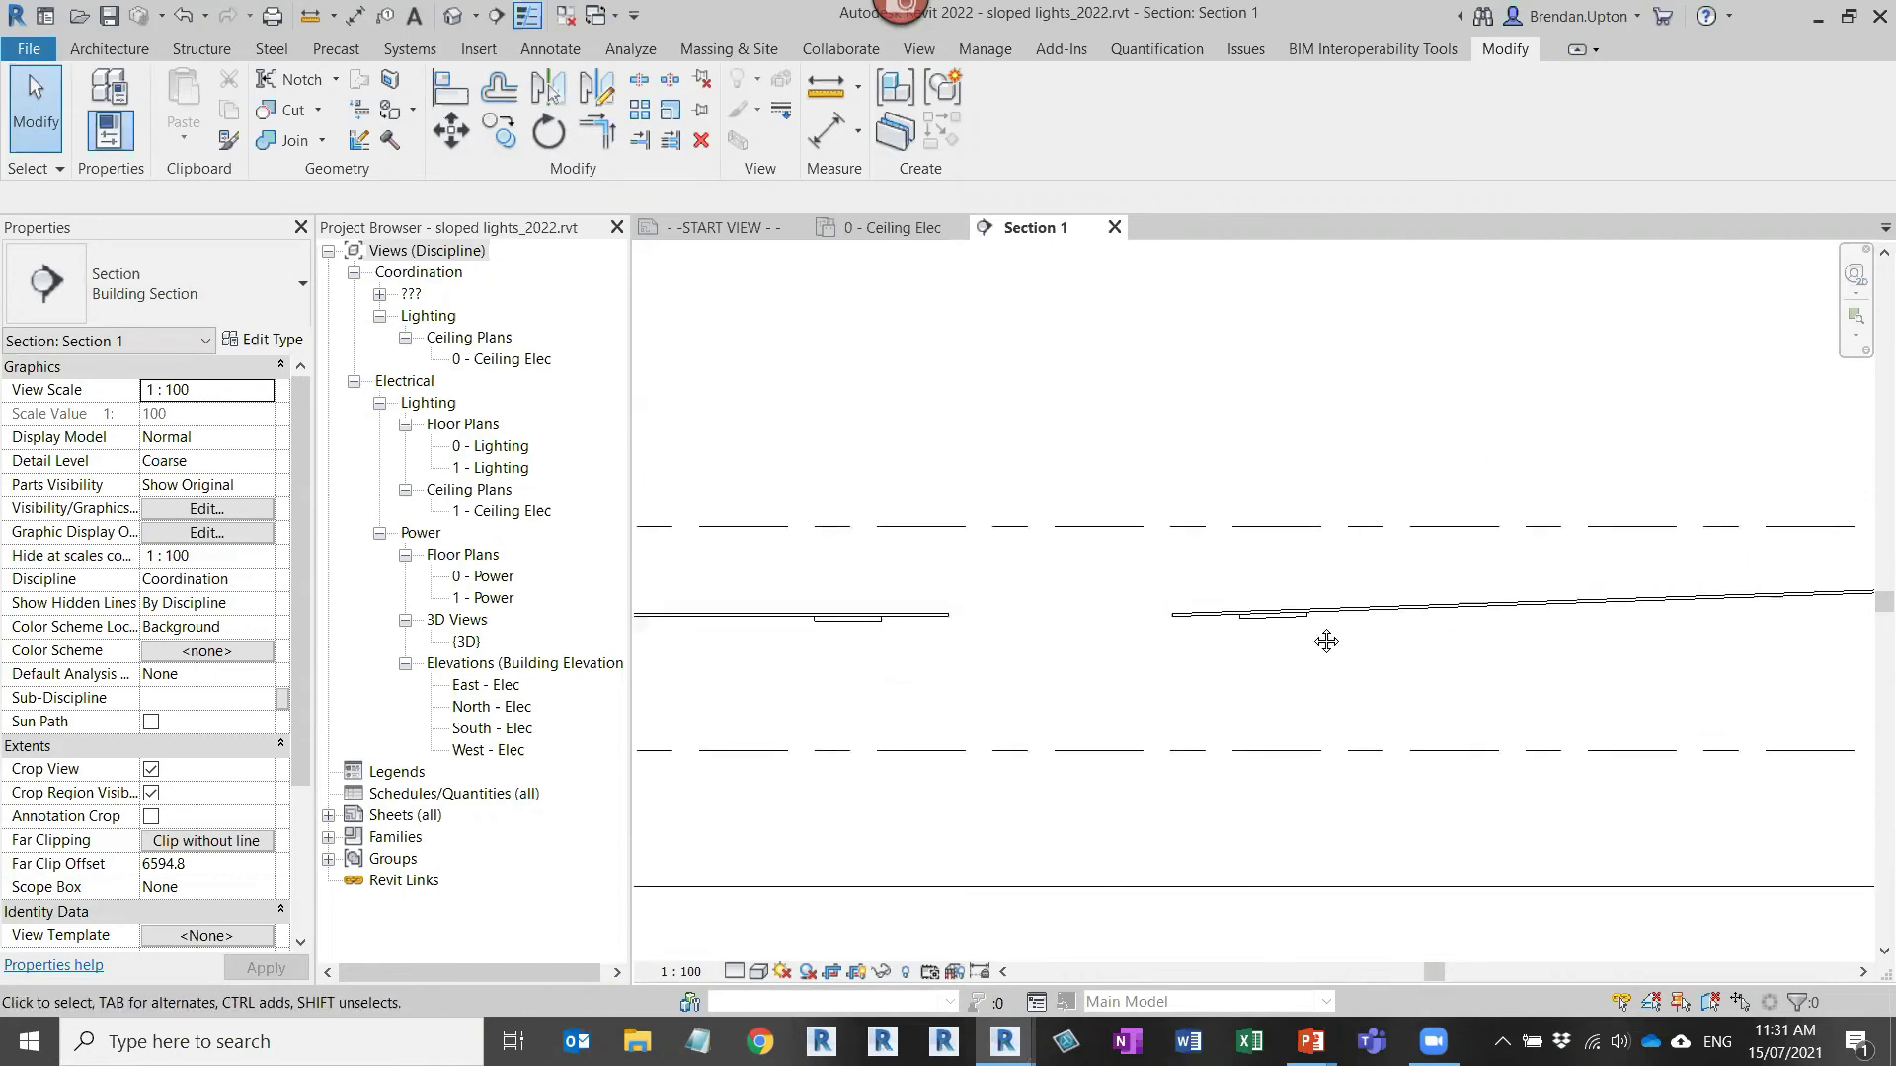
pyautogui.click(904, 235)
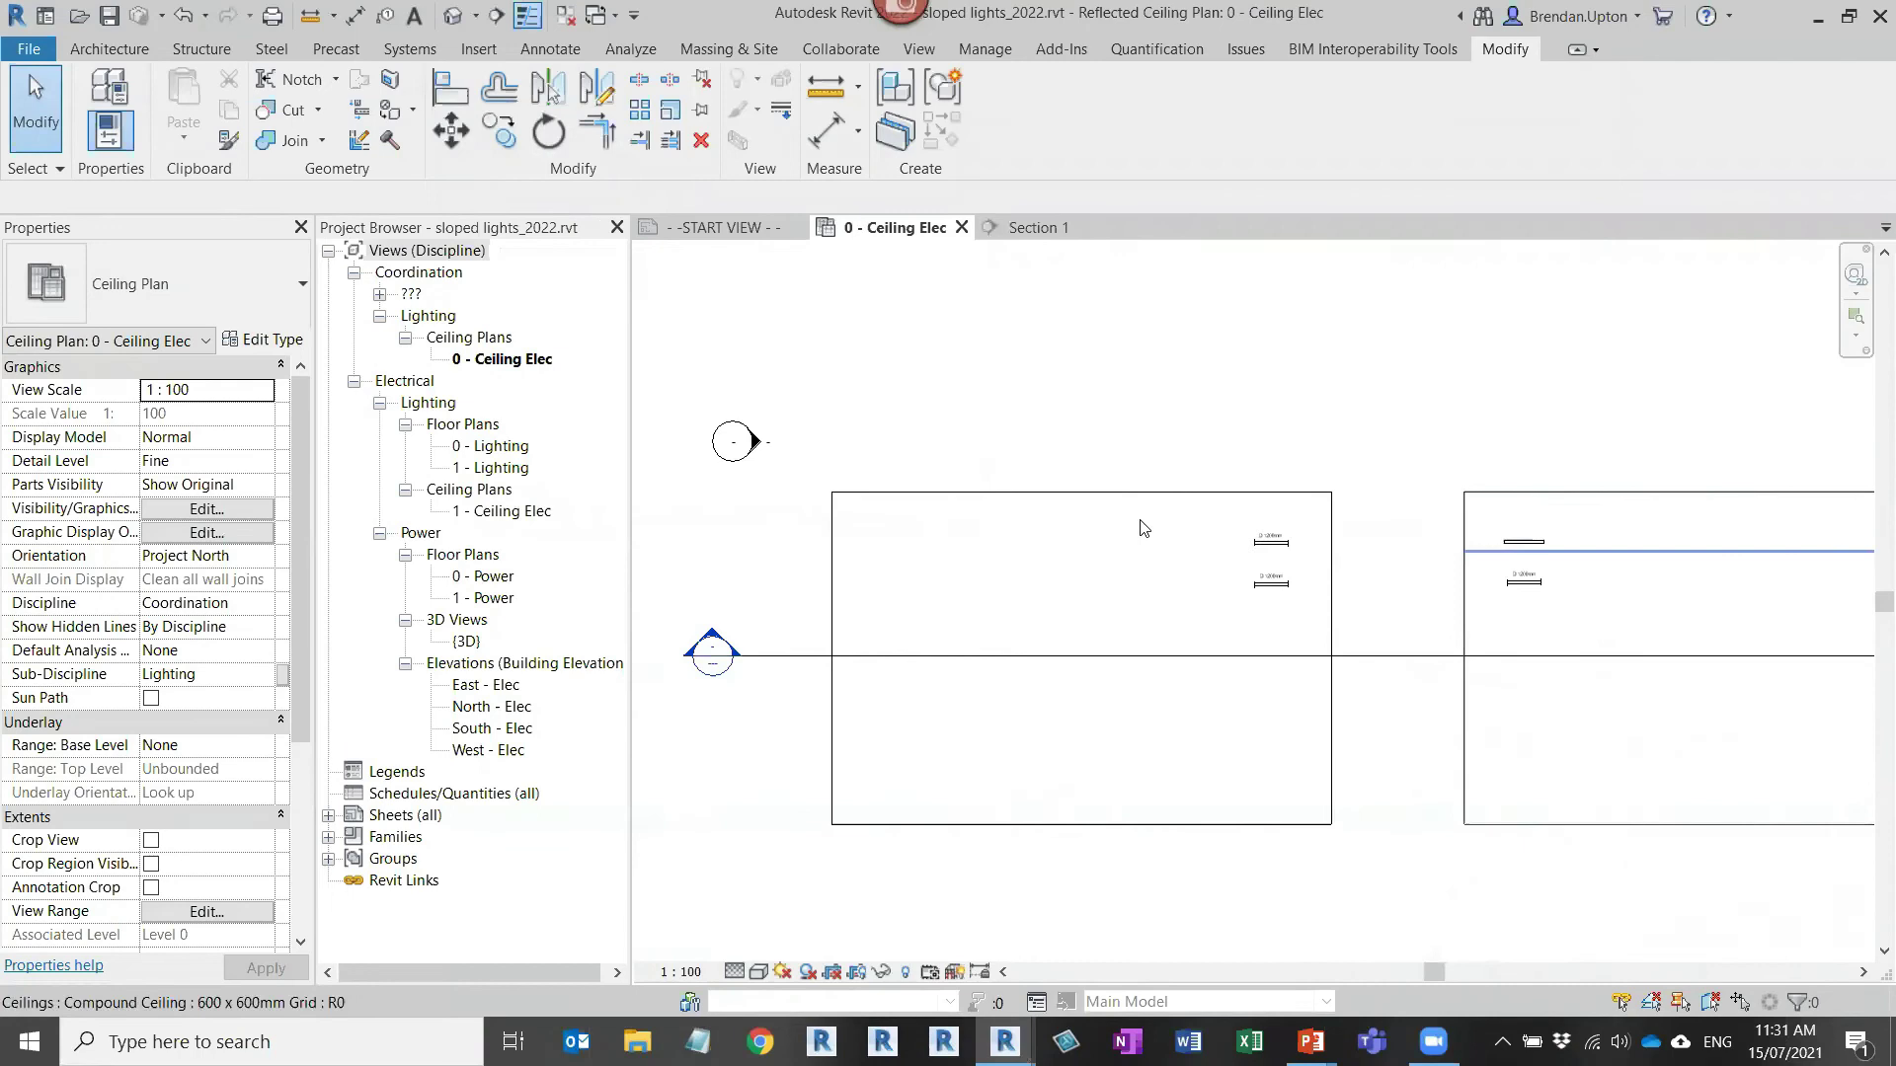
pyautogui.scroll(3, 1086, 509)
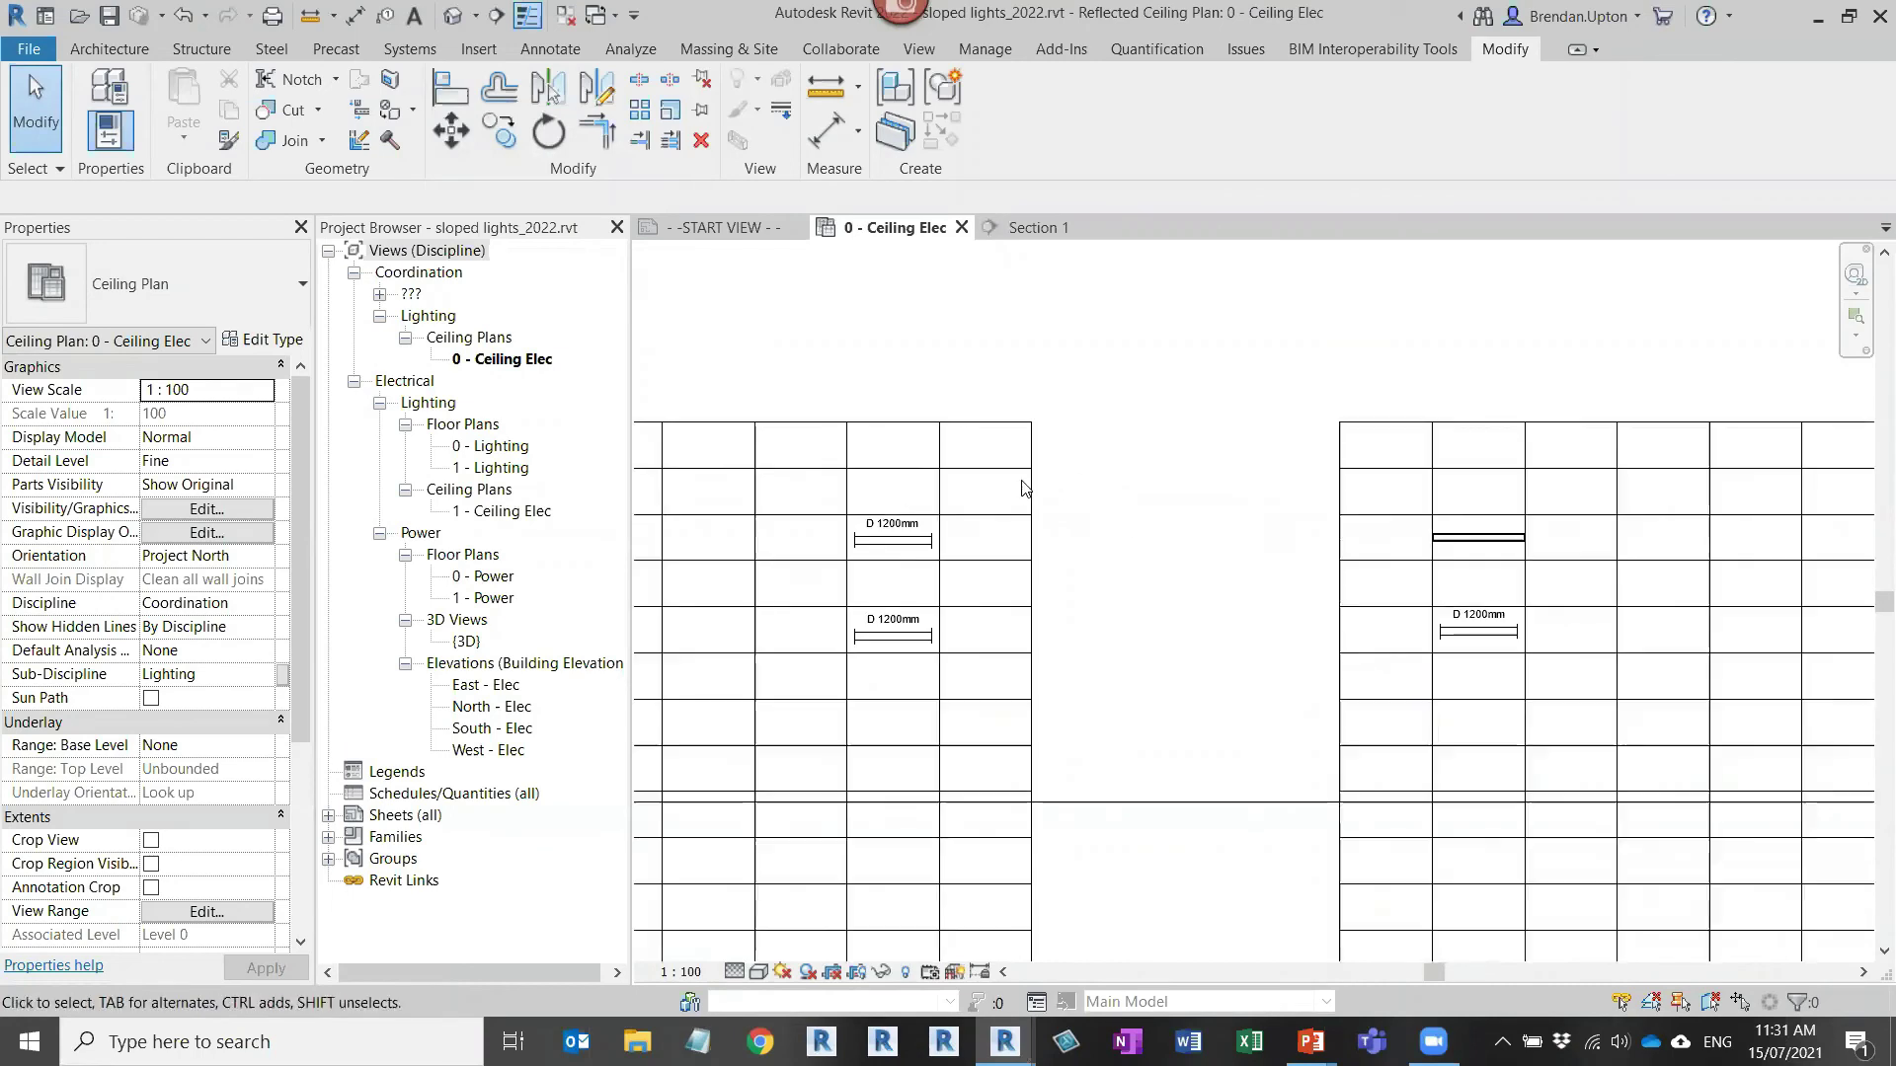
# Step: Create a similar LIF_Light_Linear_FB_A2K_flat fixture and place it on the sloped ceiling's face, in the grid tile above the existing untagged light
pyautogui.click(889, 541)
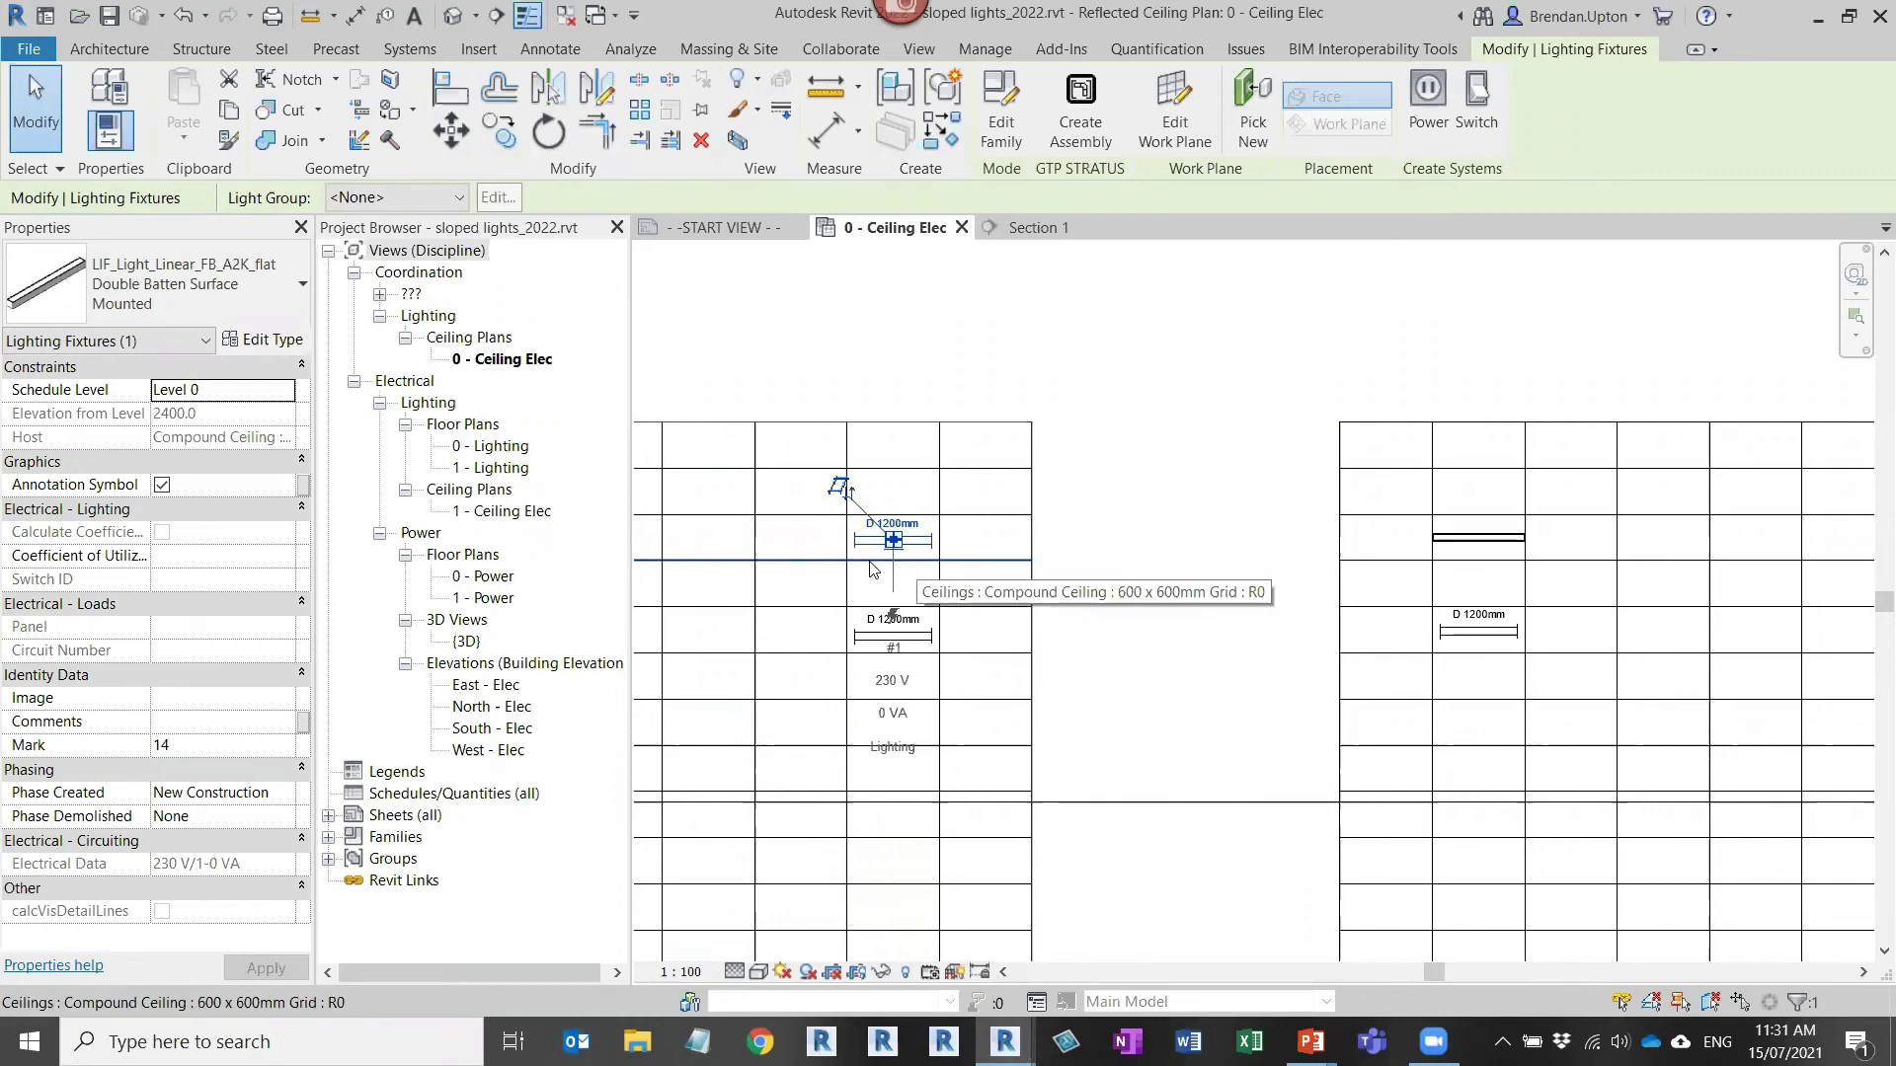
pyautogui.scroll(1, 810, 559)
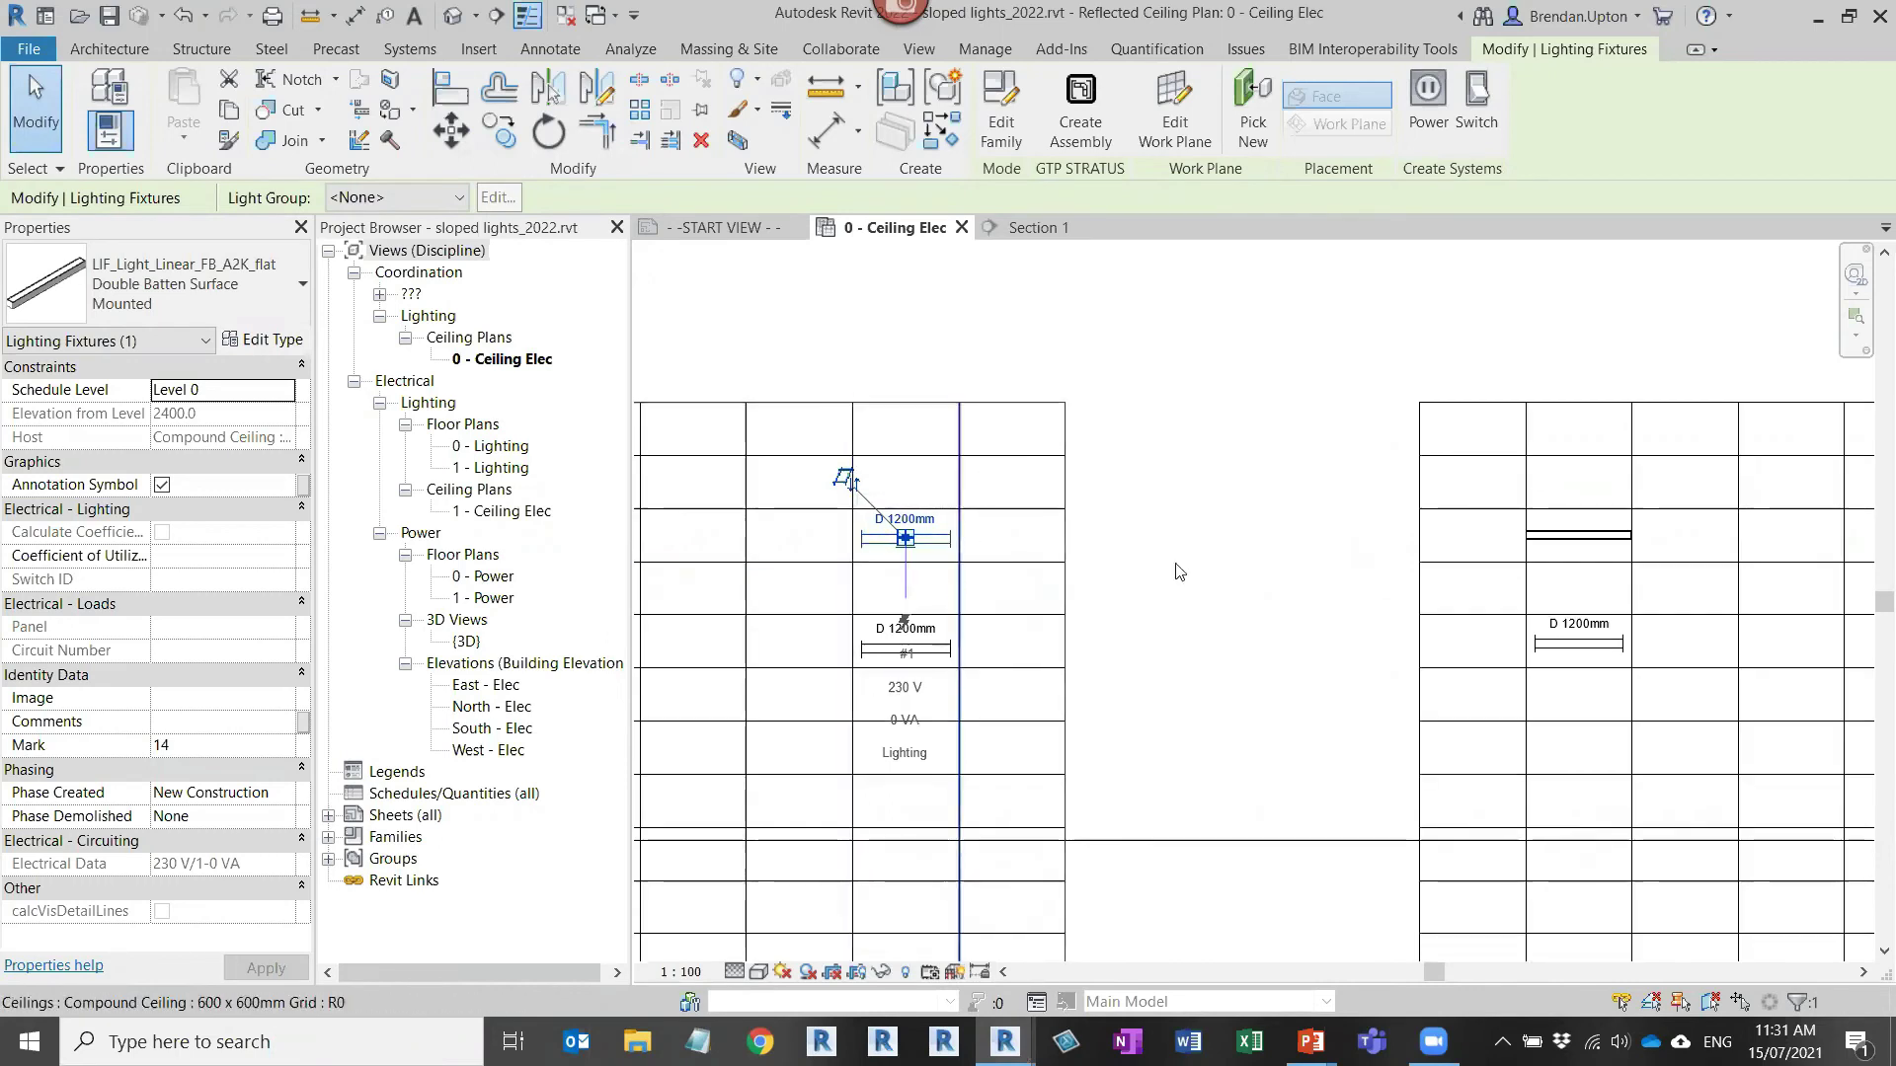
pyautogui.rightClick(929, 542)
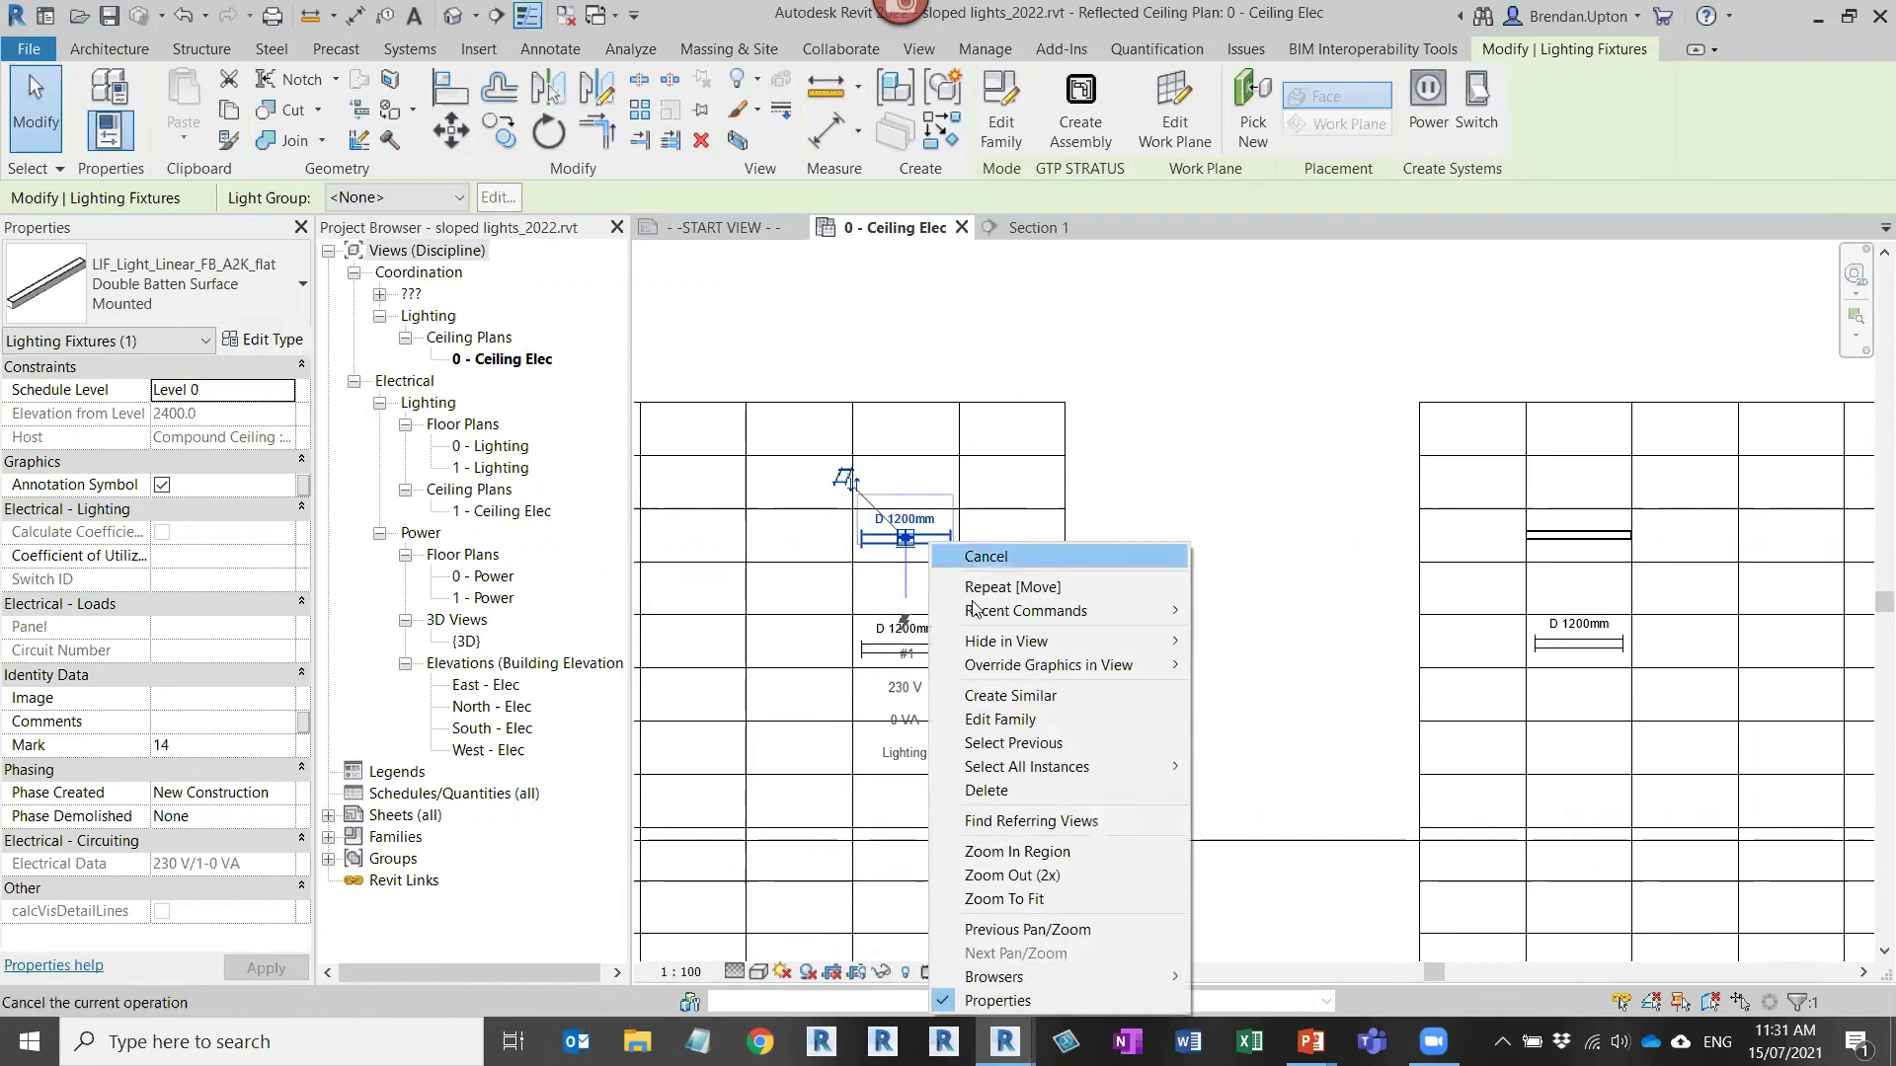
pyautogui.click(1010, 697)
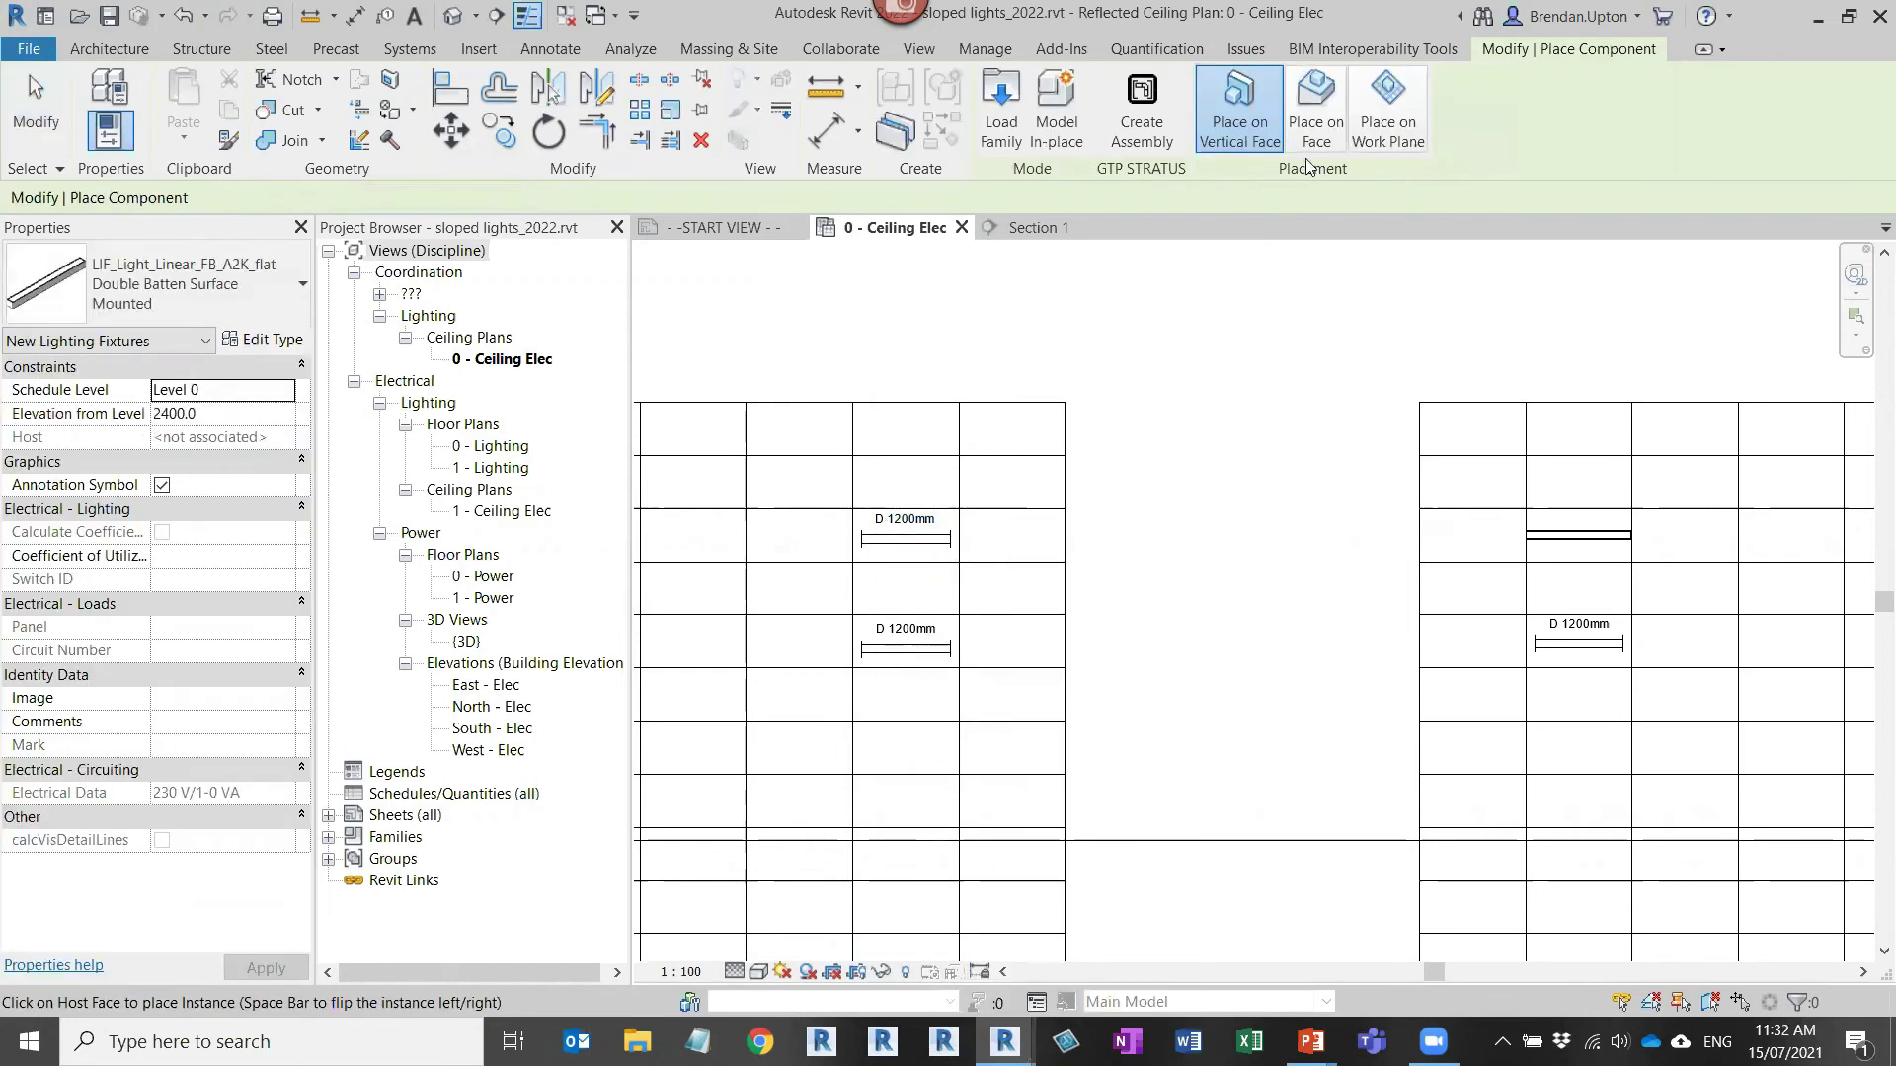
pyautogui.click(1320, 136)
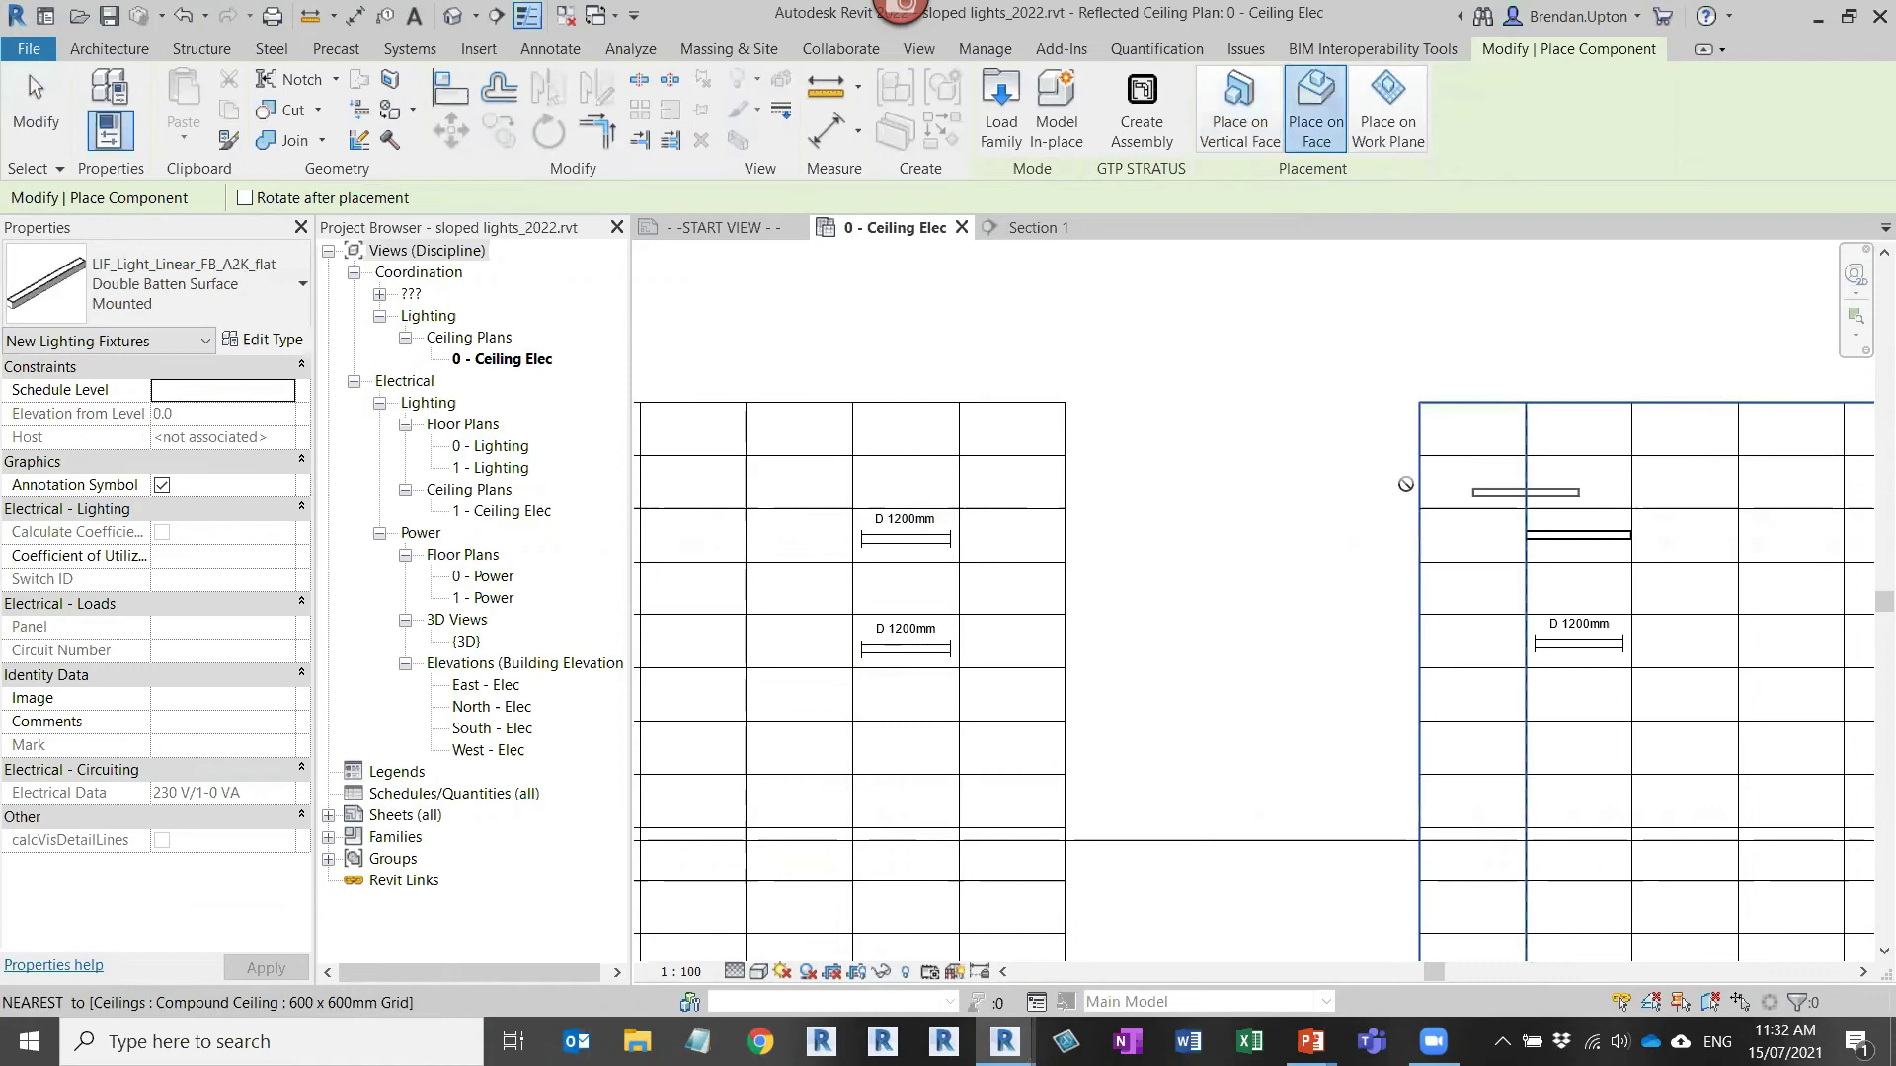
pyautogui.moveTo(1485, 487); pyautogui.dragTo(1417, 475, button='middle')
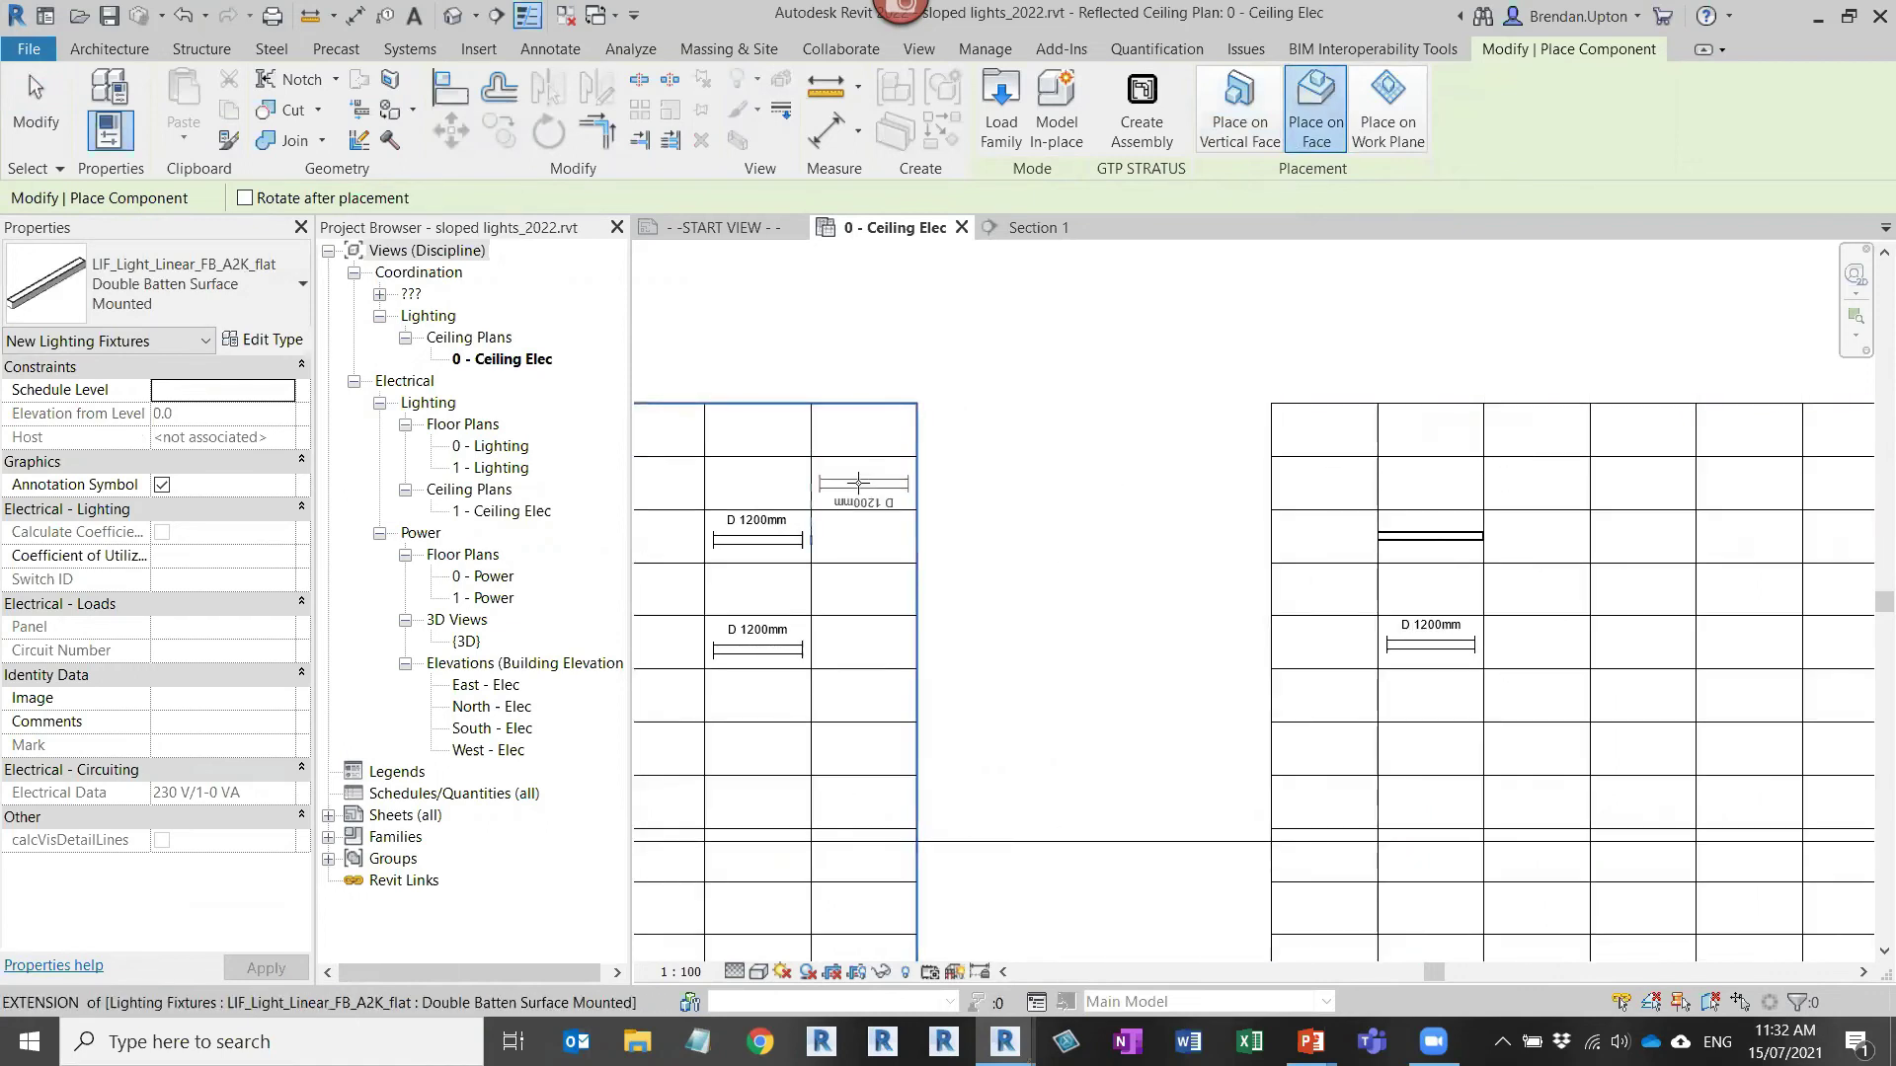
pyautogui.scroll(1, 859, 479)
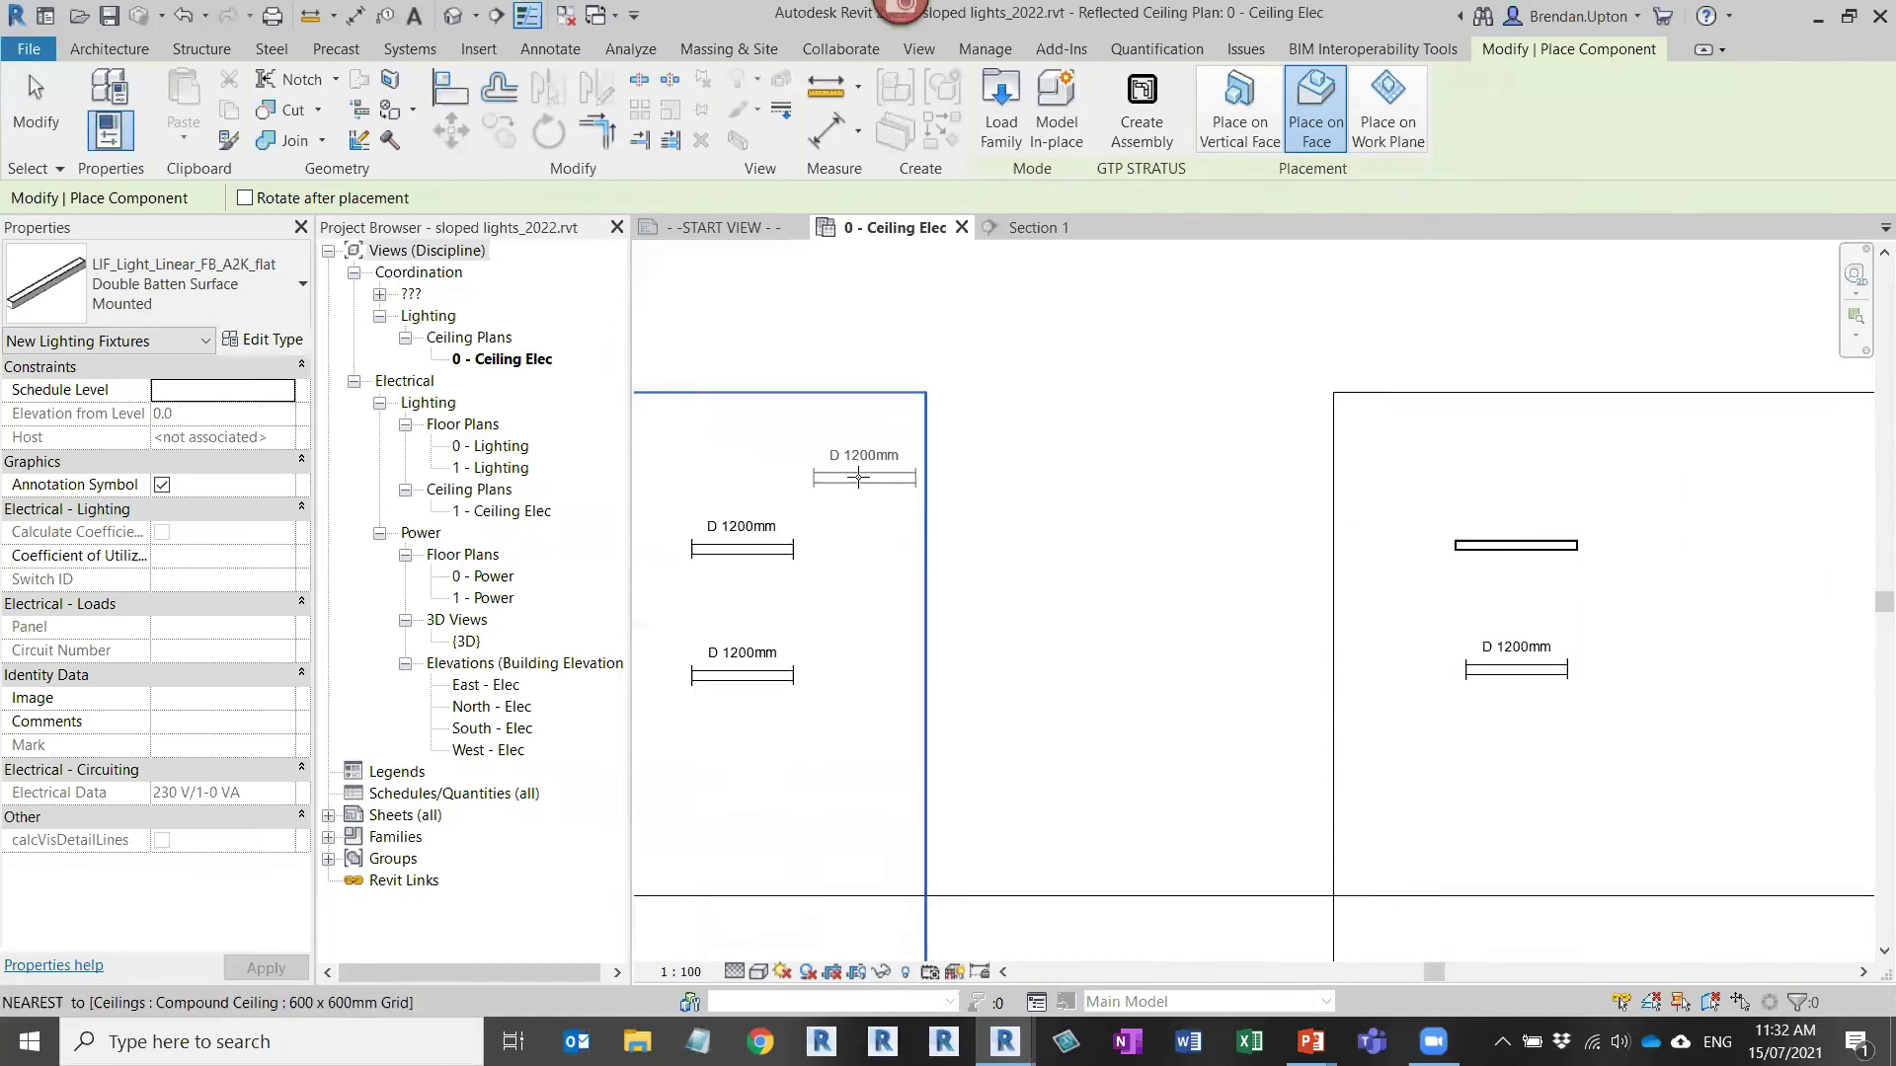
pyautogui.scroll(1, 859, 478)
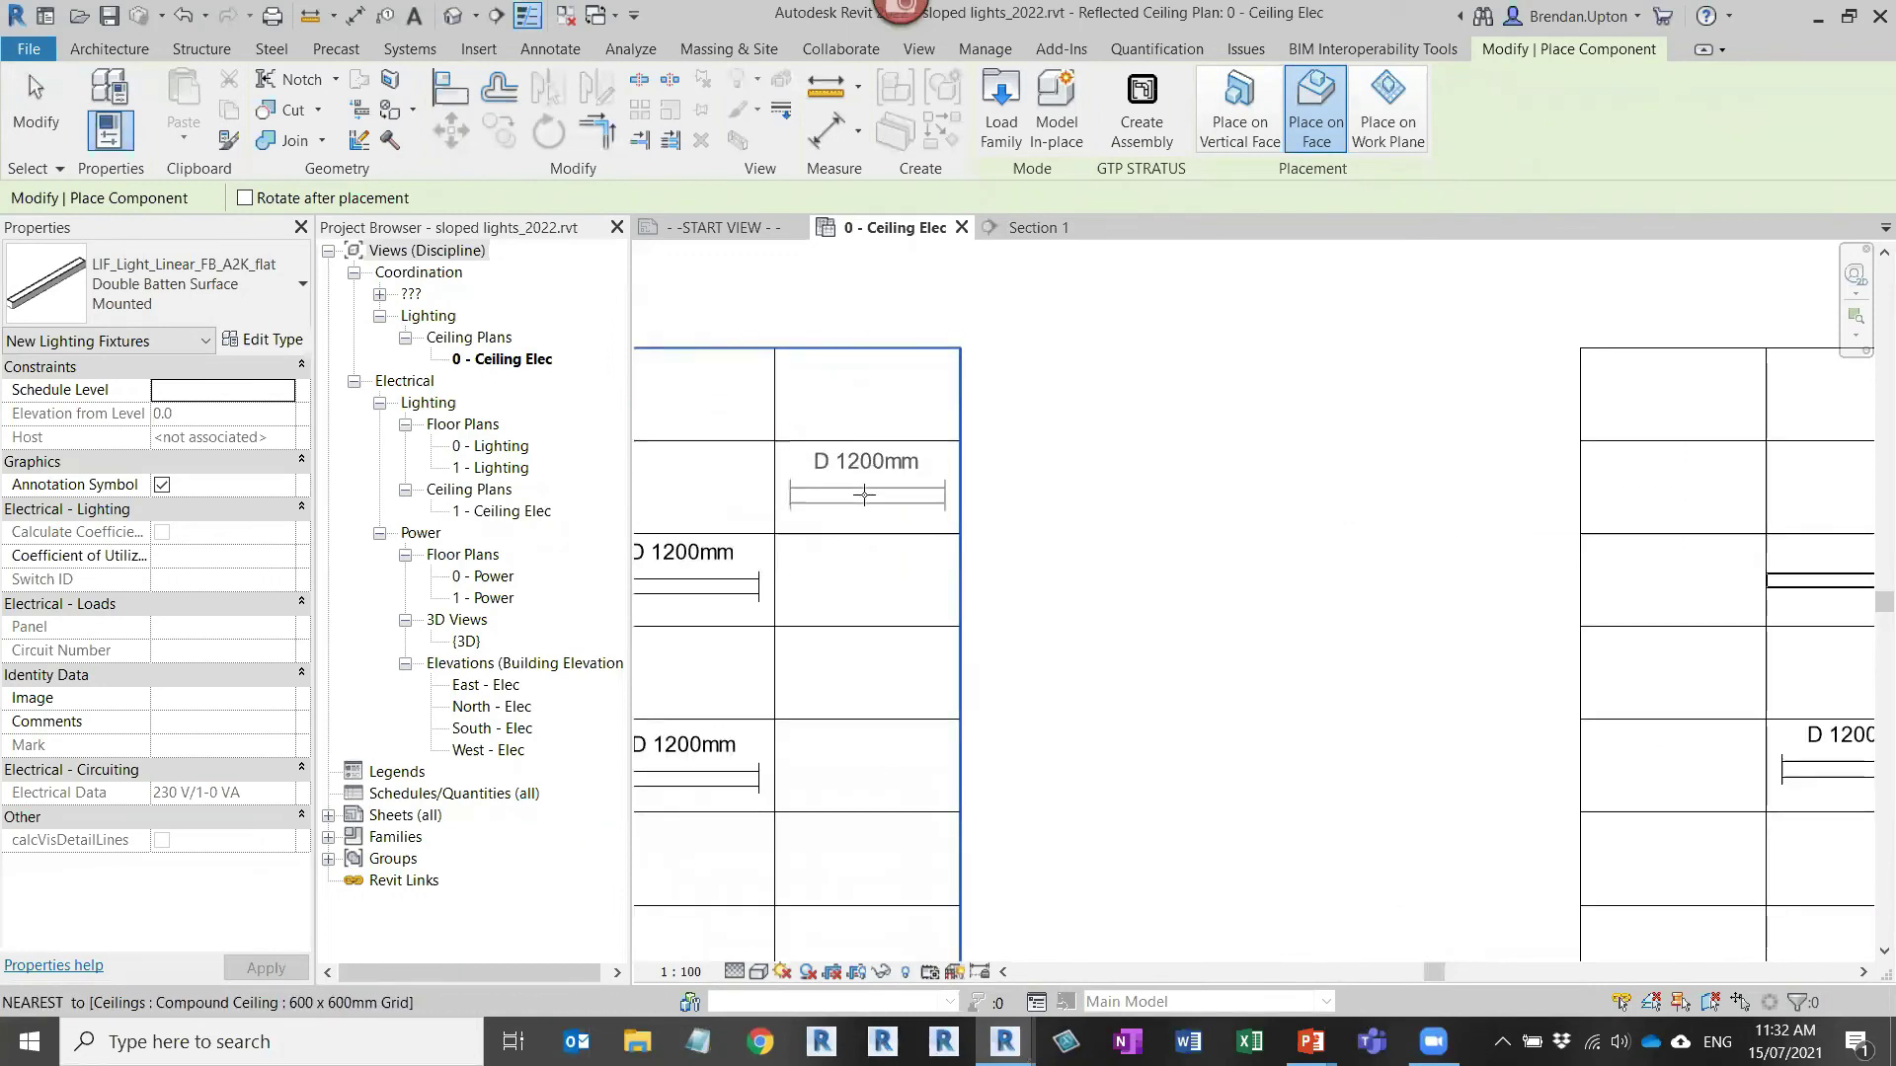
pyautogui.moveTo(1363, 503); pyautogui.dragTo(1106, 524, button='middle')
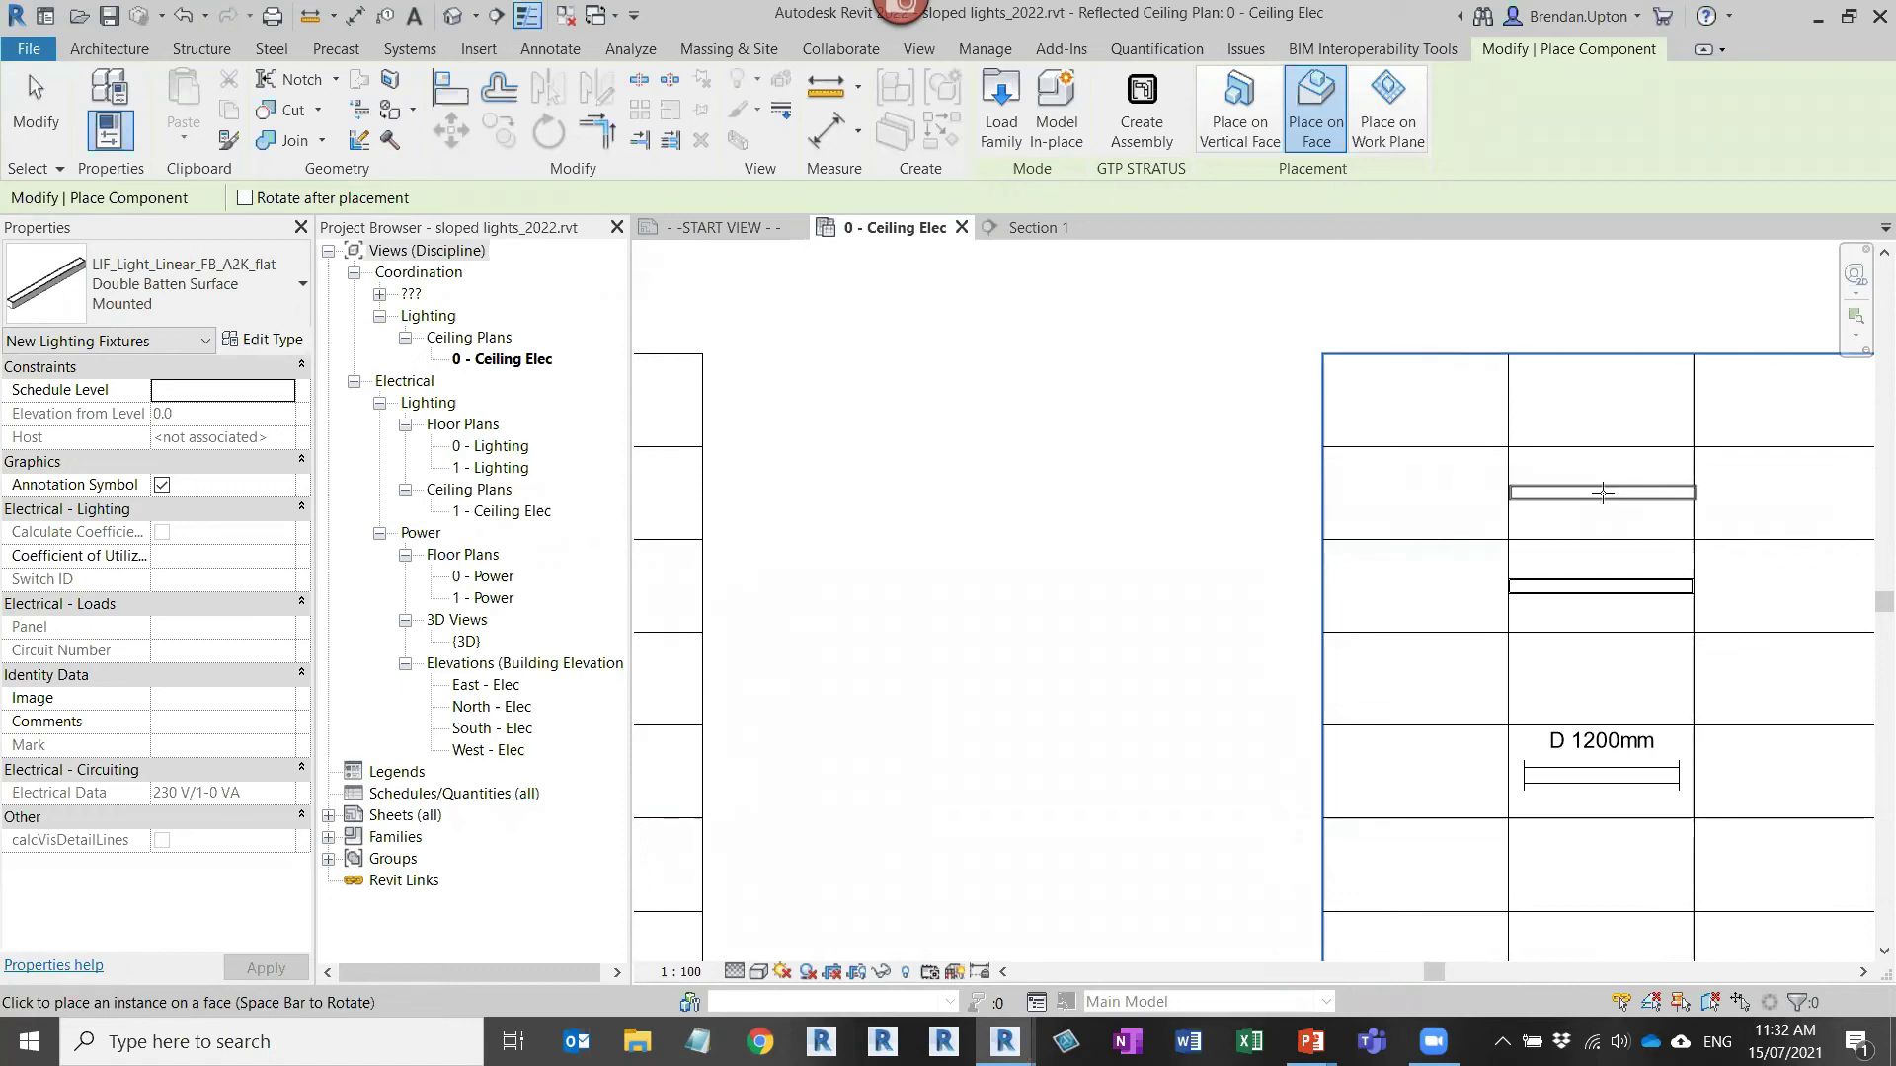
pyautogui.click(1602, 492)
pyautogui.press('Escape')
pyautogui.press('Escape')
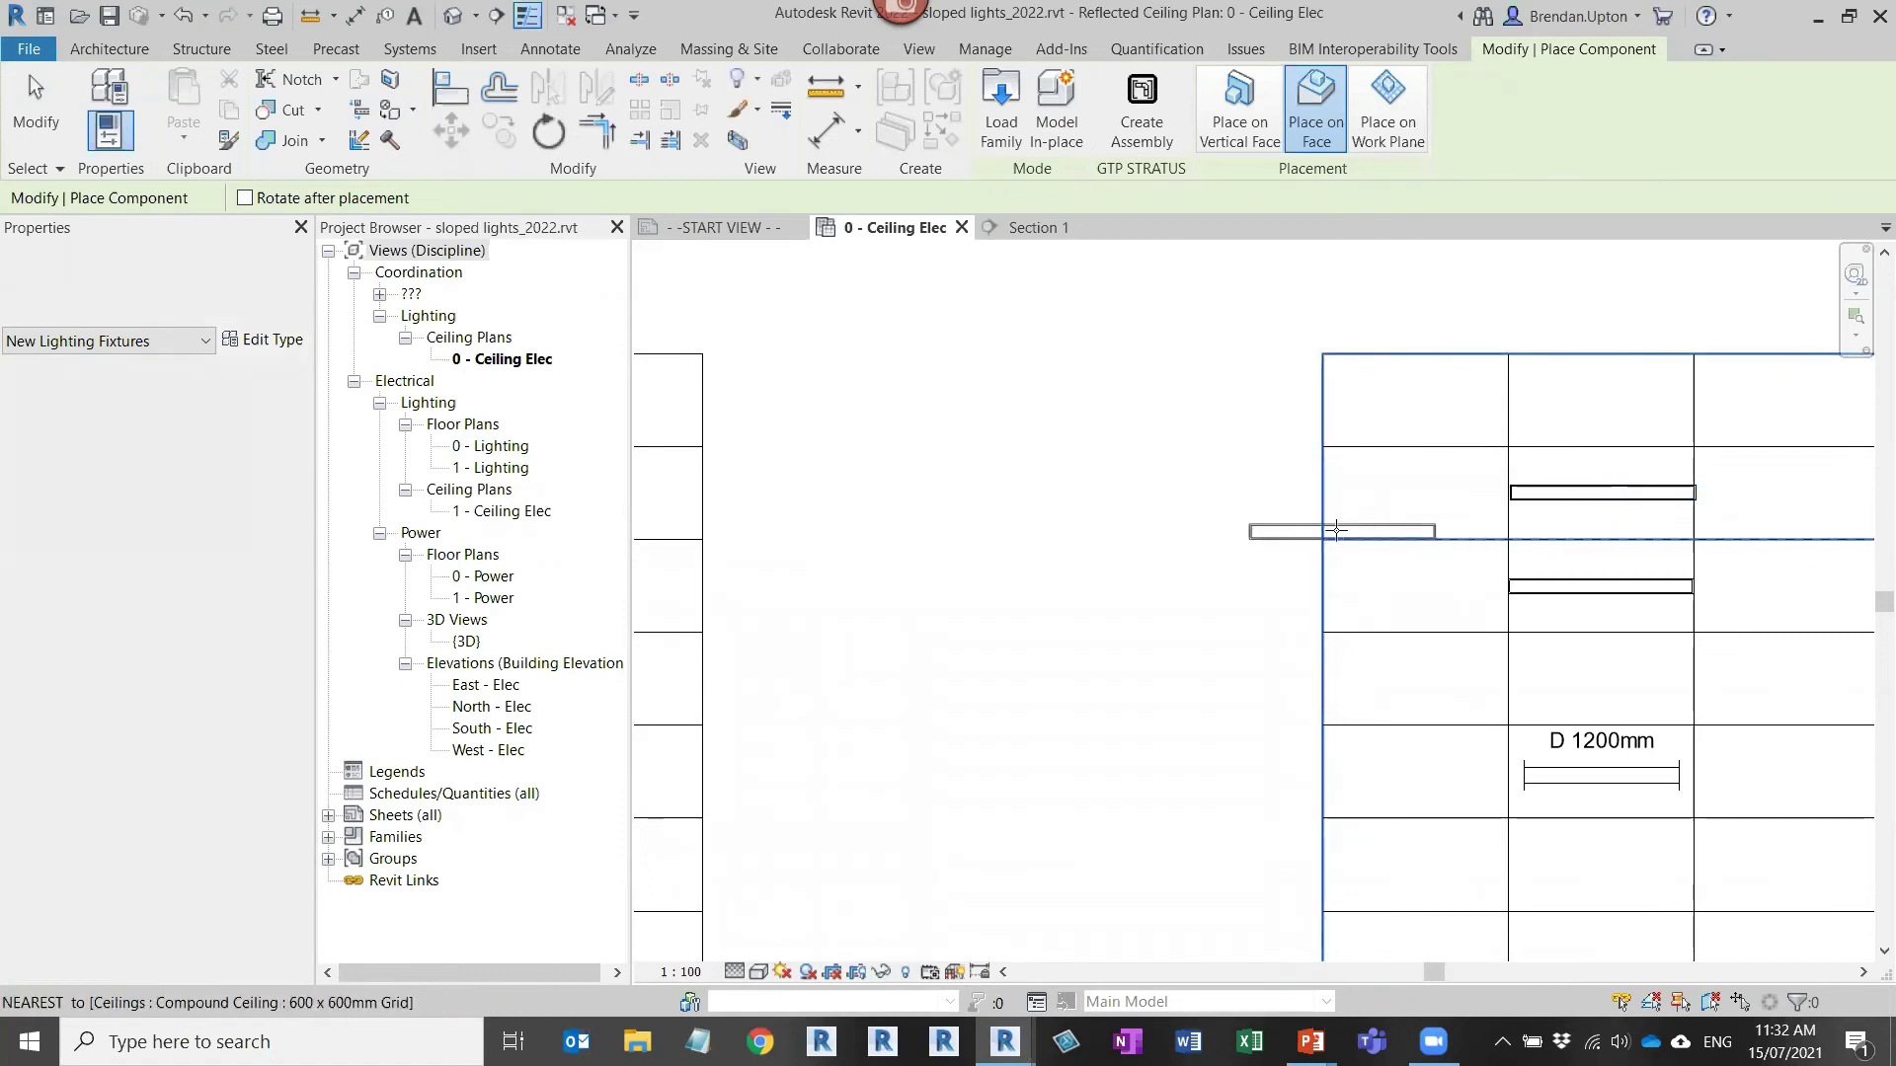
# Step: Open the sloped light's family from the flat ceiling for viewing, cancel its save request, and return to the ceiling plan
pyautogui.scroll(-2, 1227, 613)
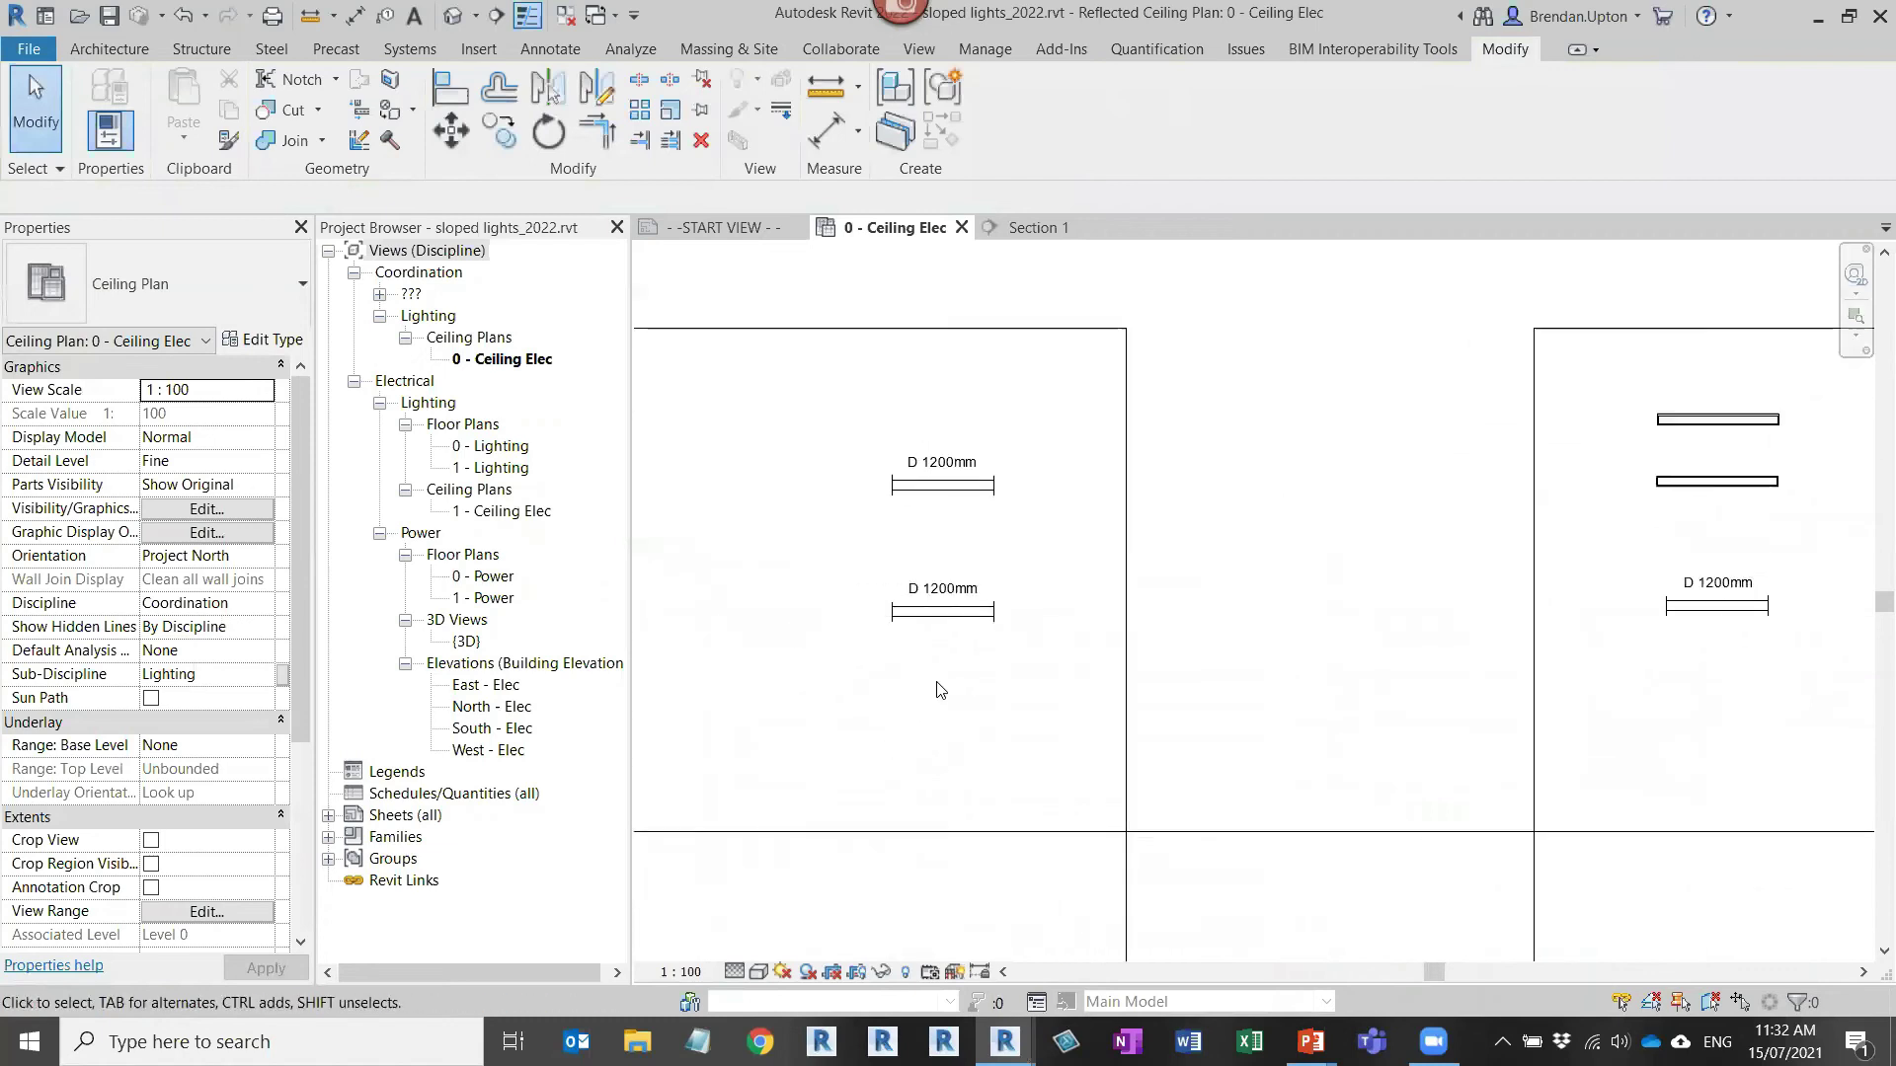
pyautogui.click(964, 619)
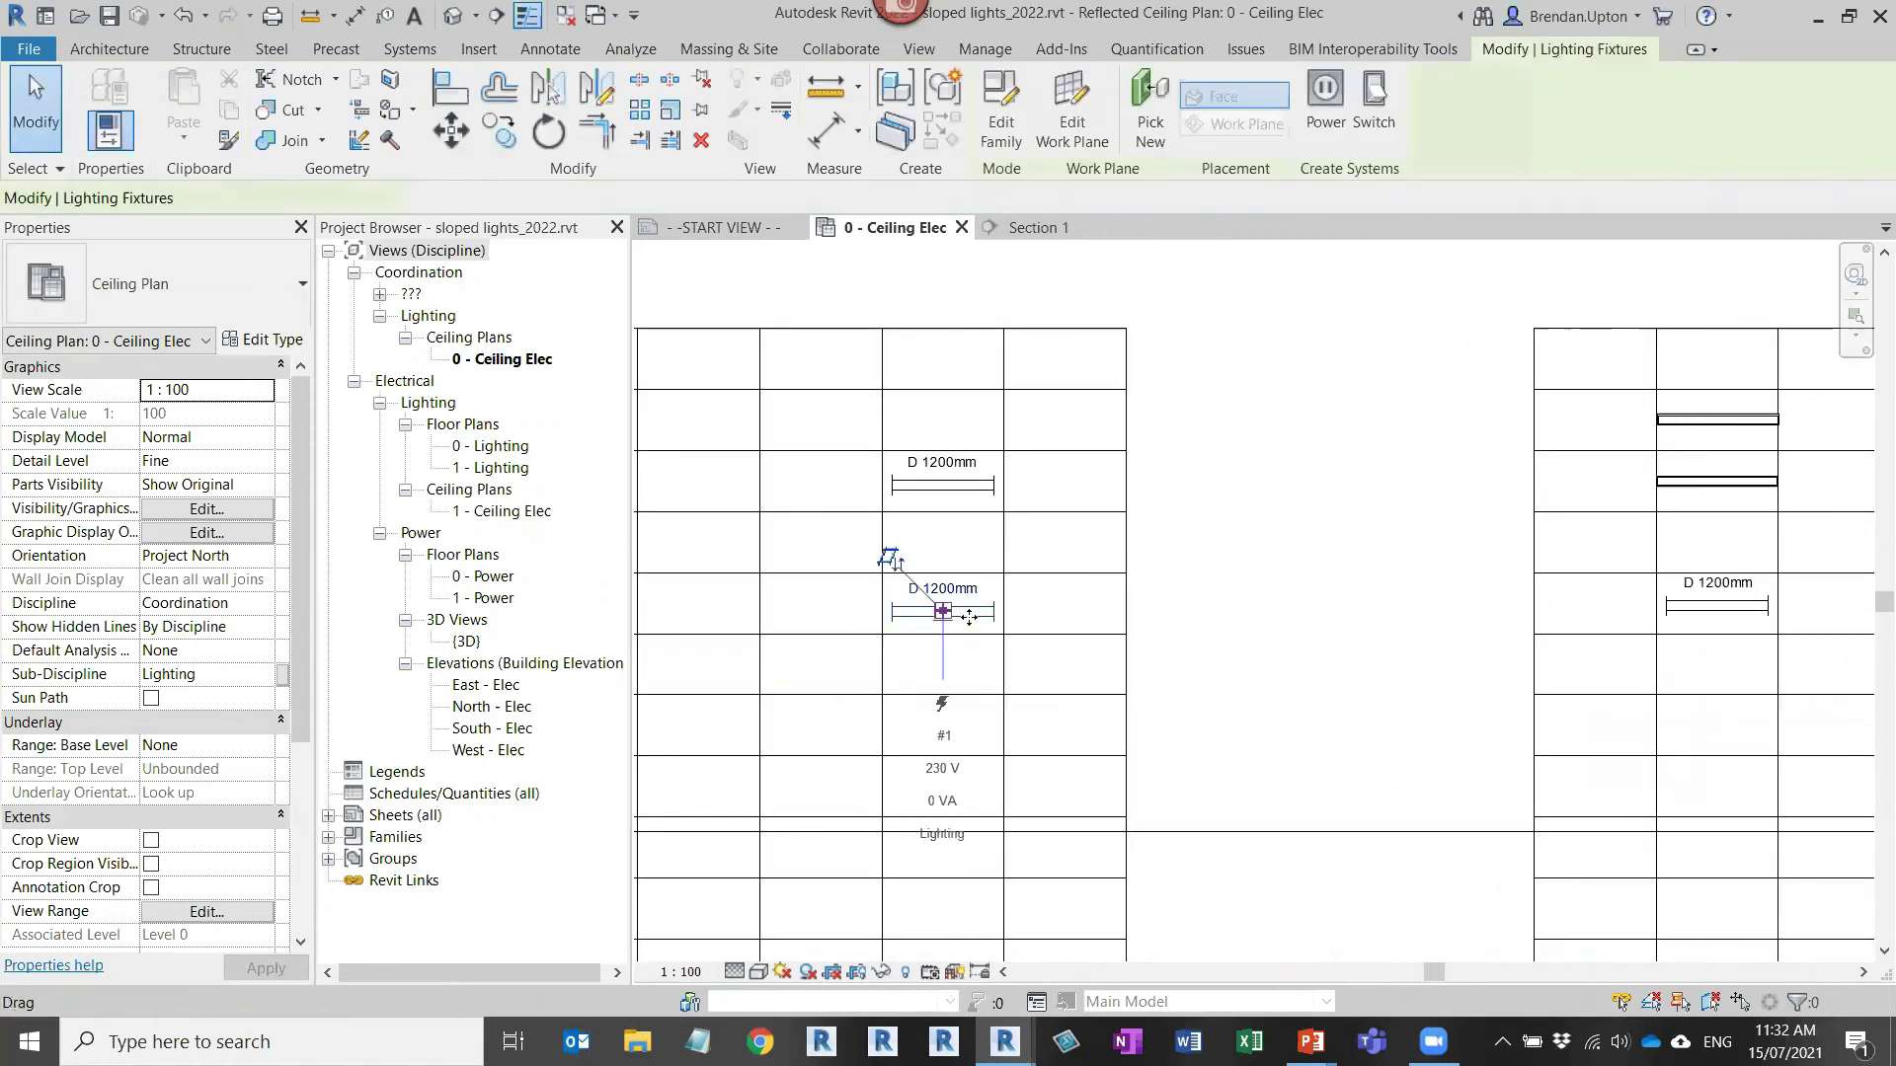
pyautogui.click(1012, 129)
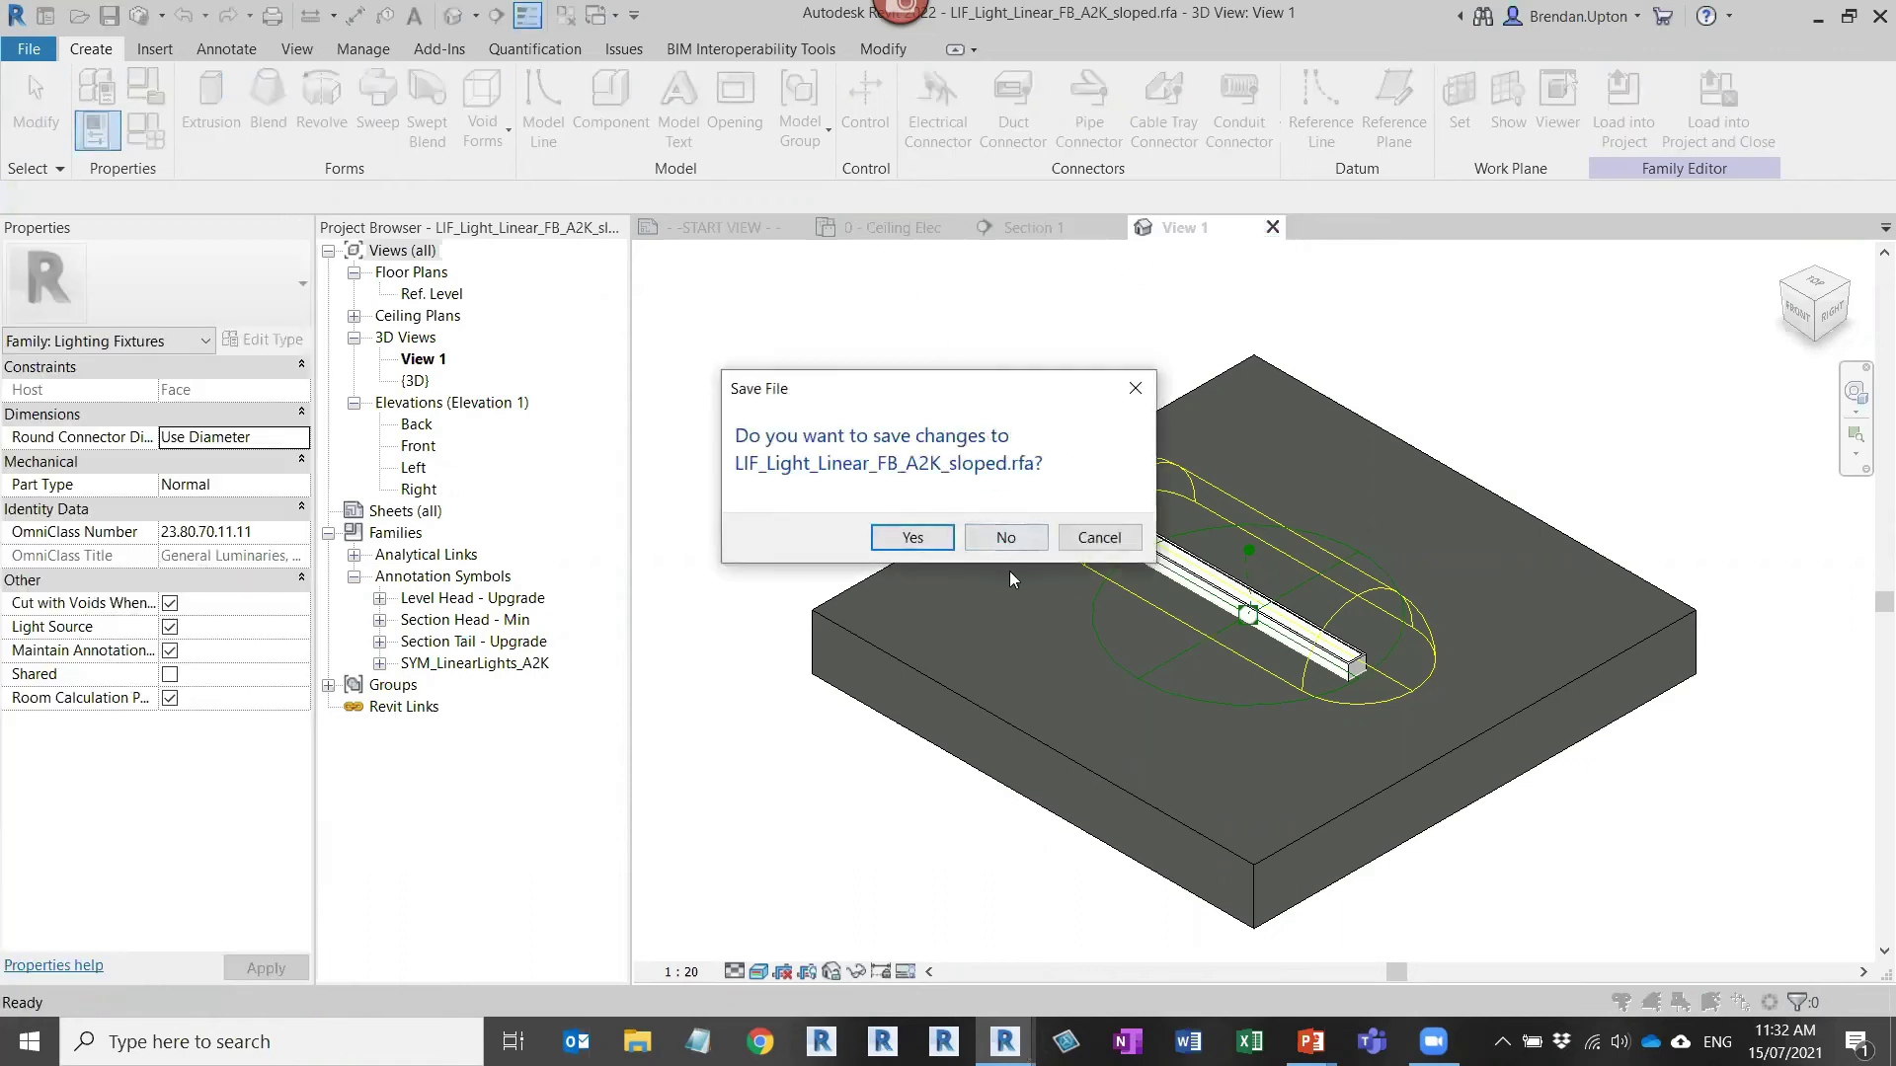
pyautogui.click(1086, 543)
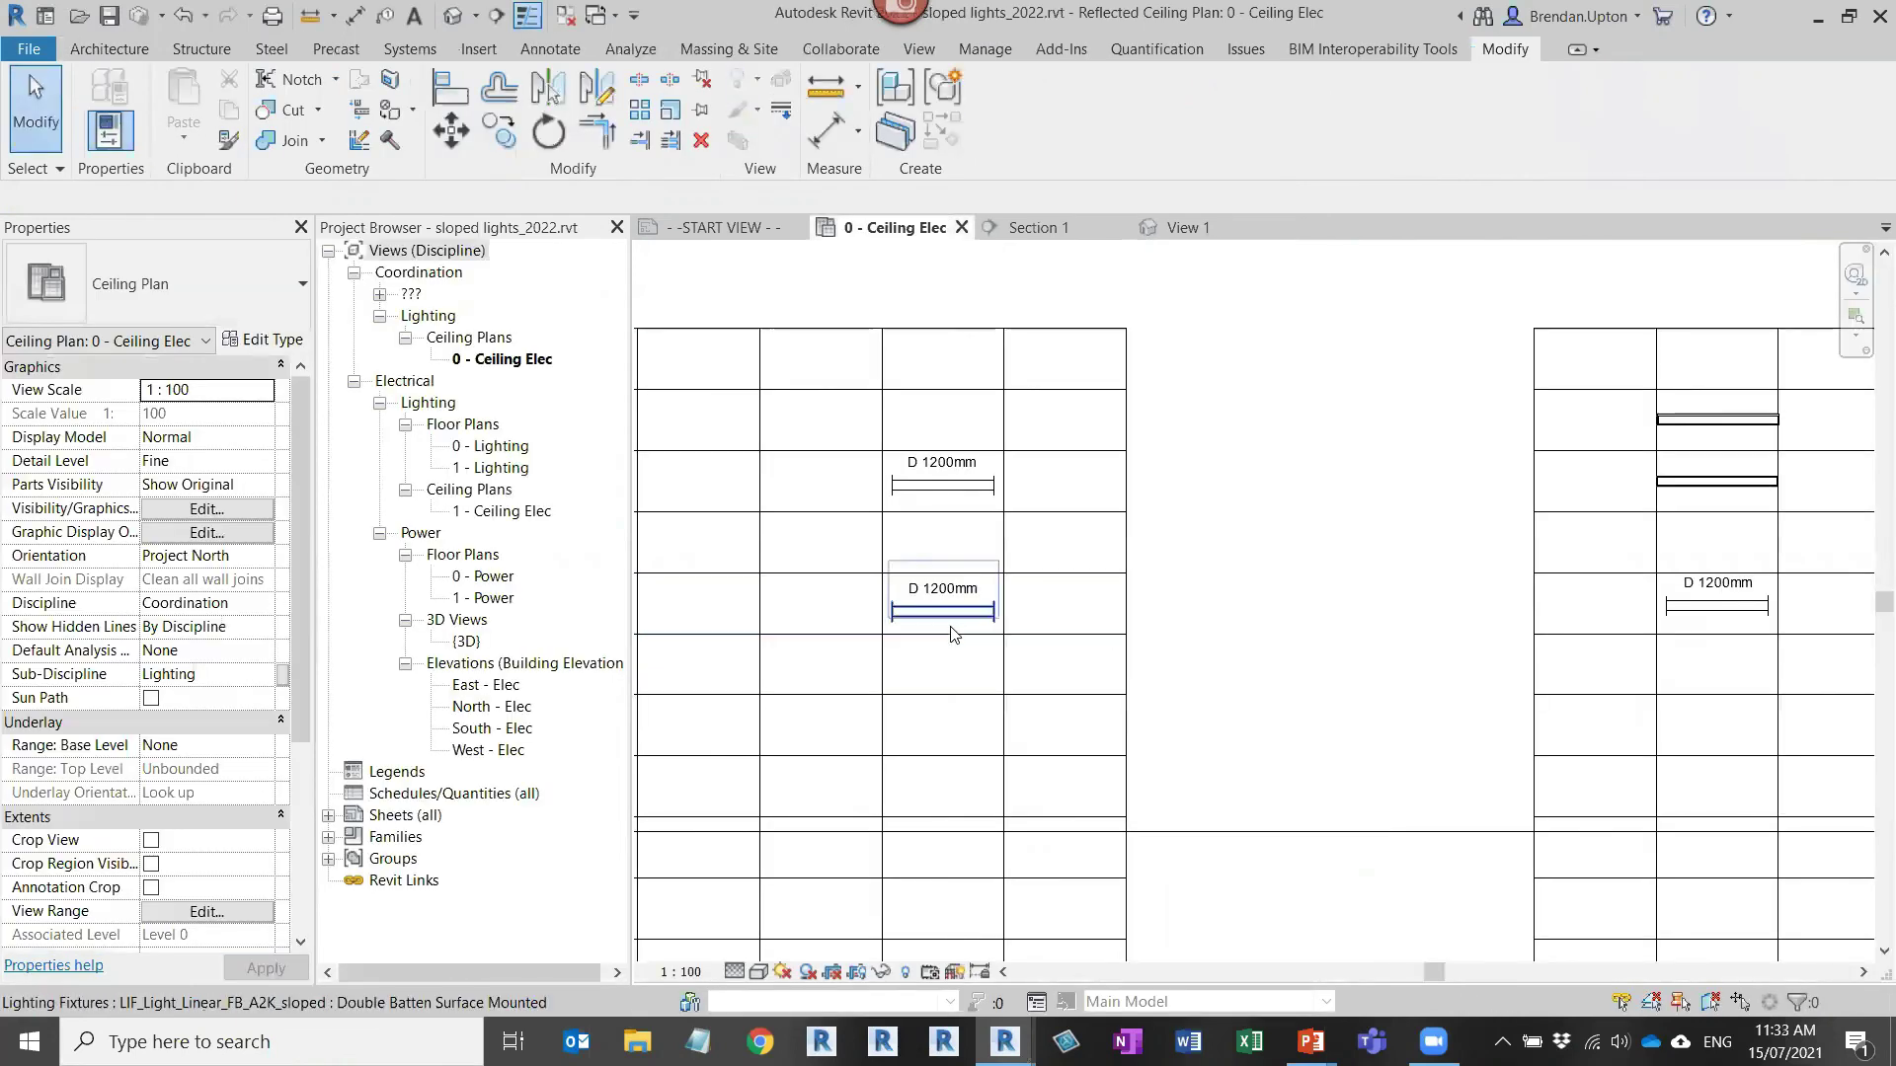
# Step: Create a similar LIF_Light_Linear_FB_A2K_sloped fixture and place it horizontally on the sloped ceiling's face, below the existing D 1200mm light
pyautogui.click(950, 620)
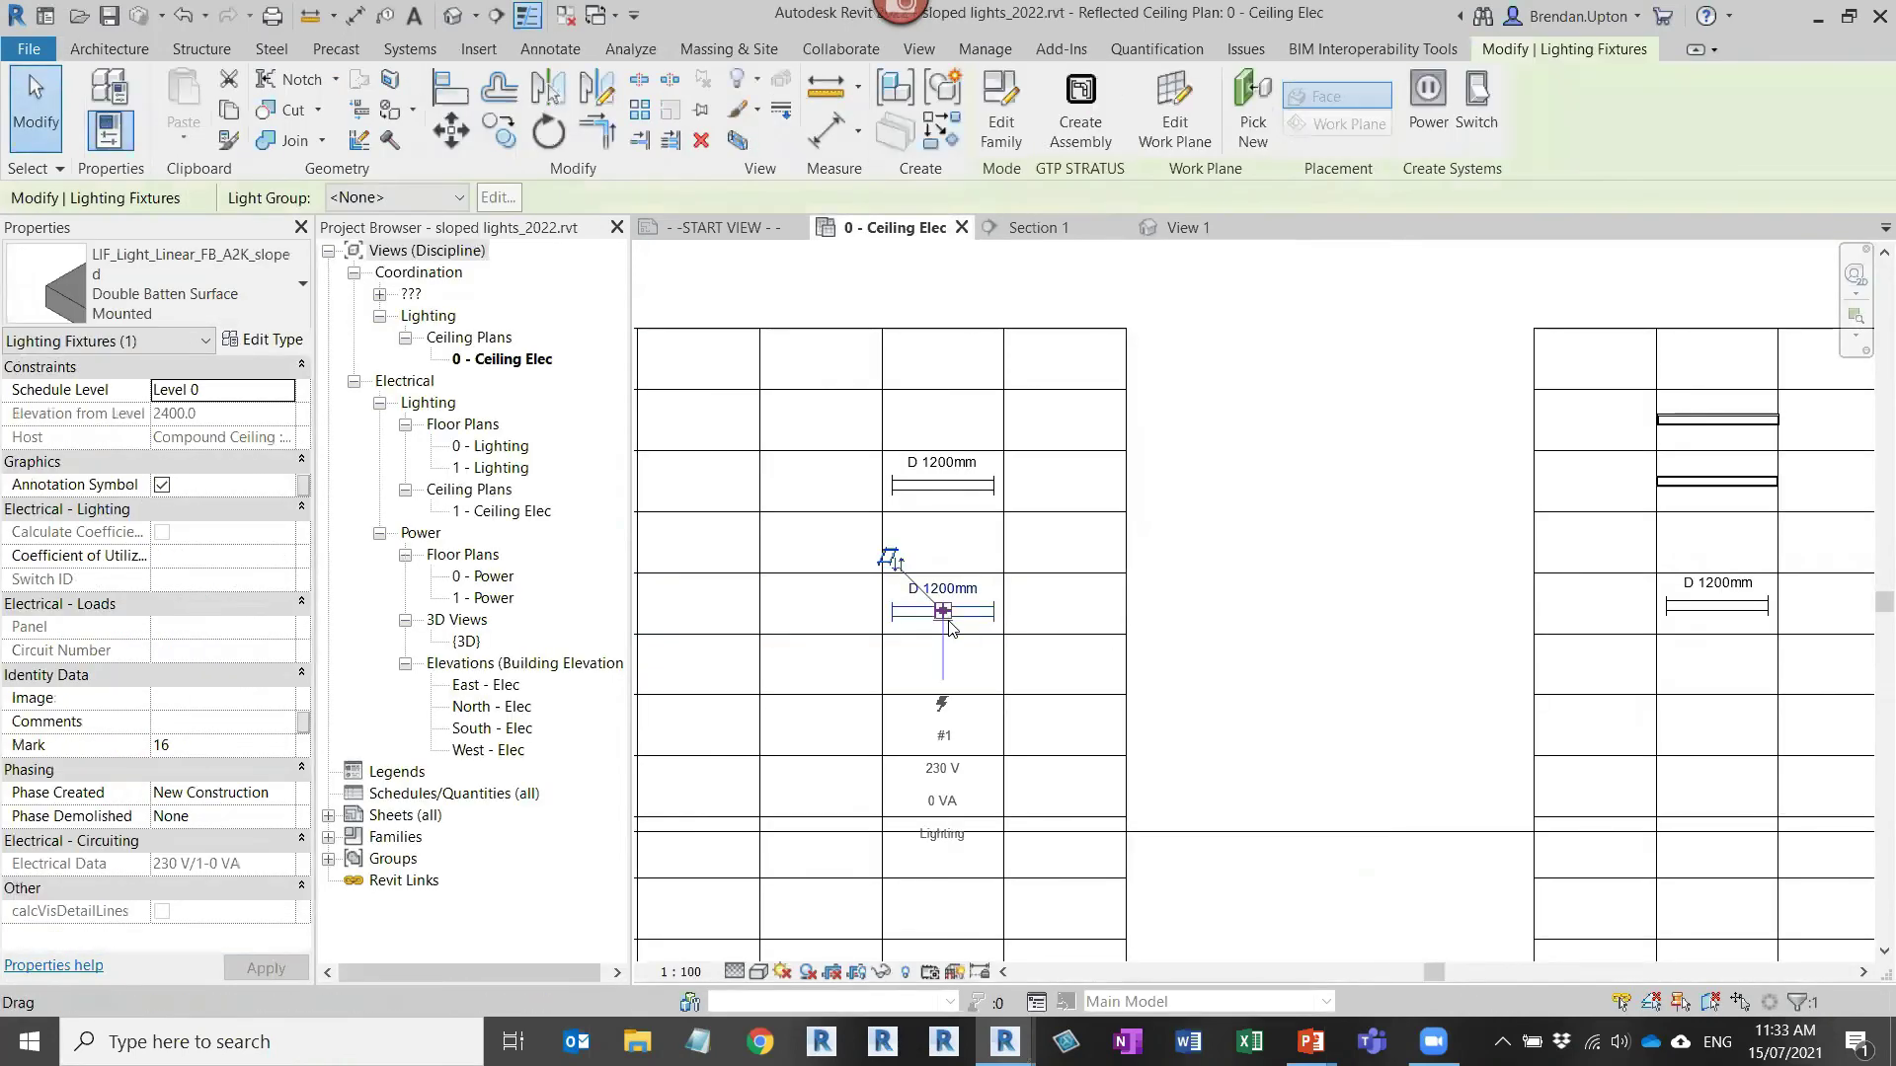
pyautogui.rightClick(949, 620)
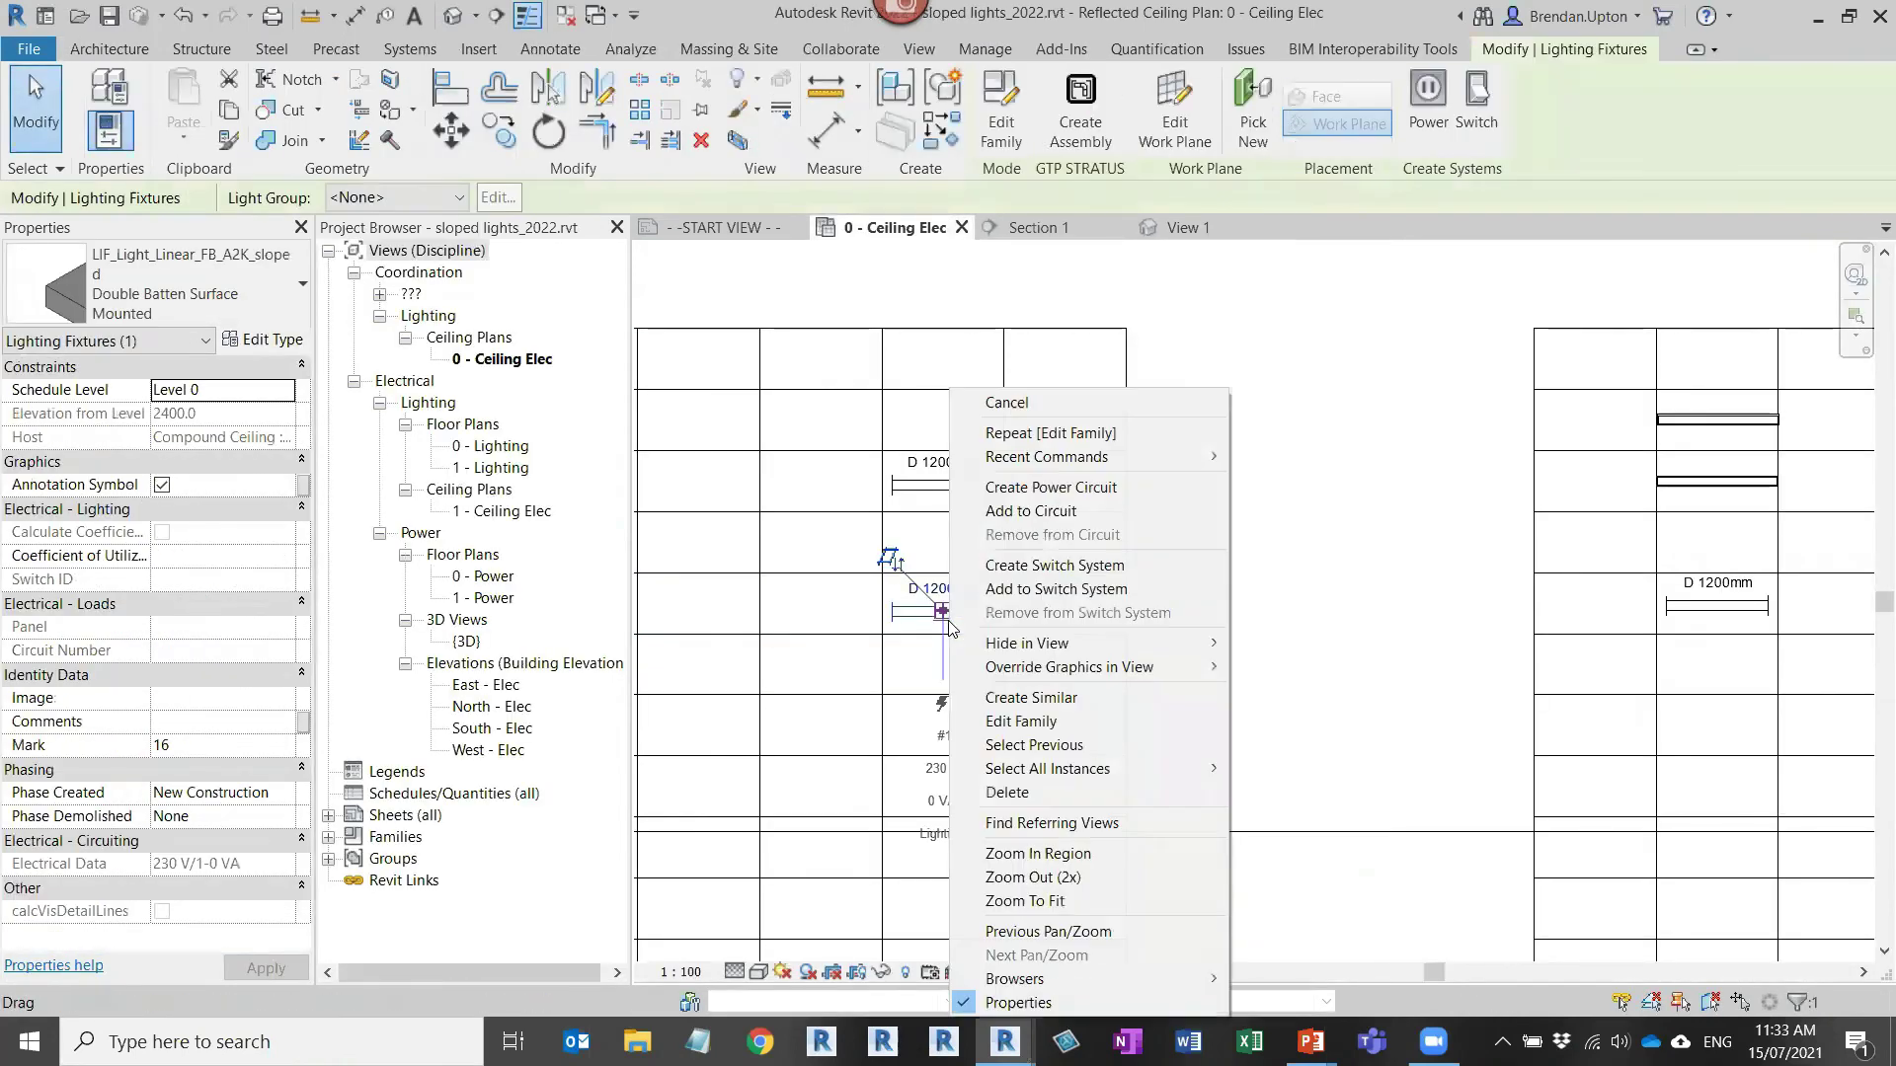
pyautogui.click(1031, 698)
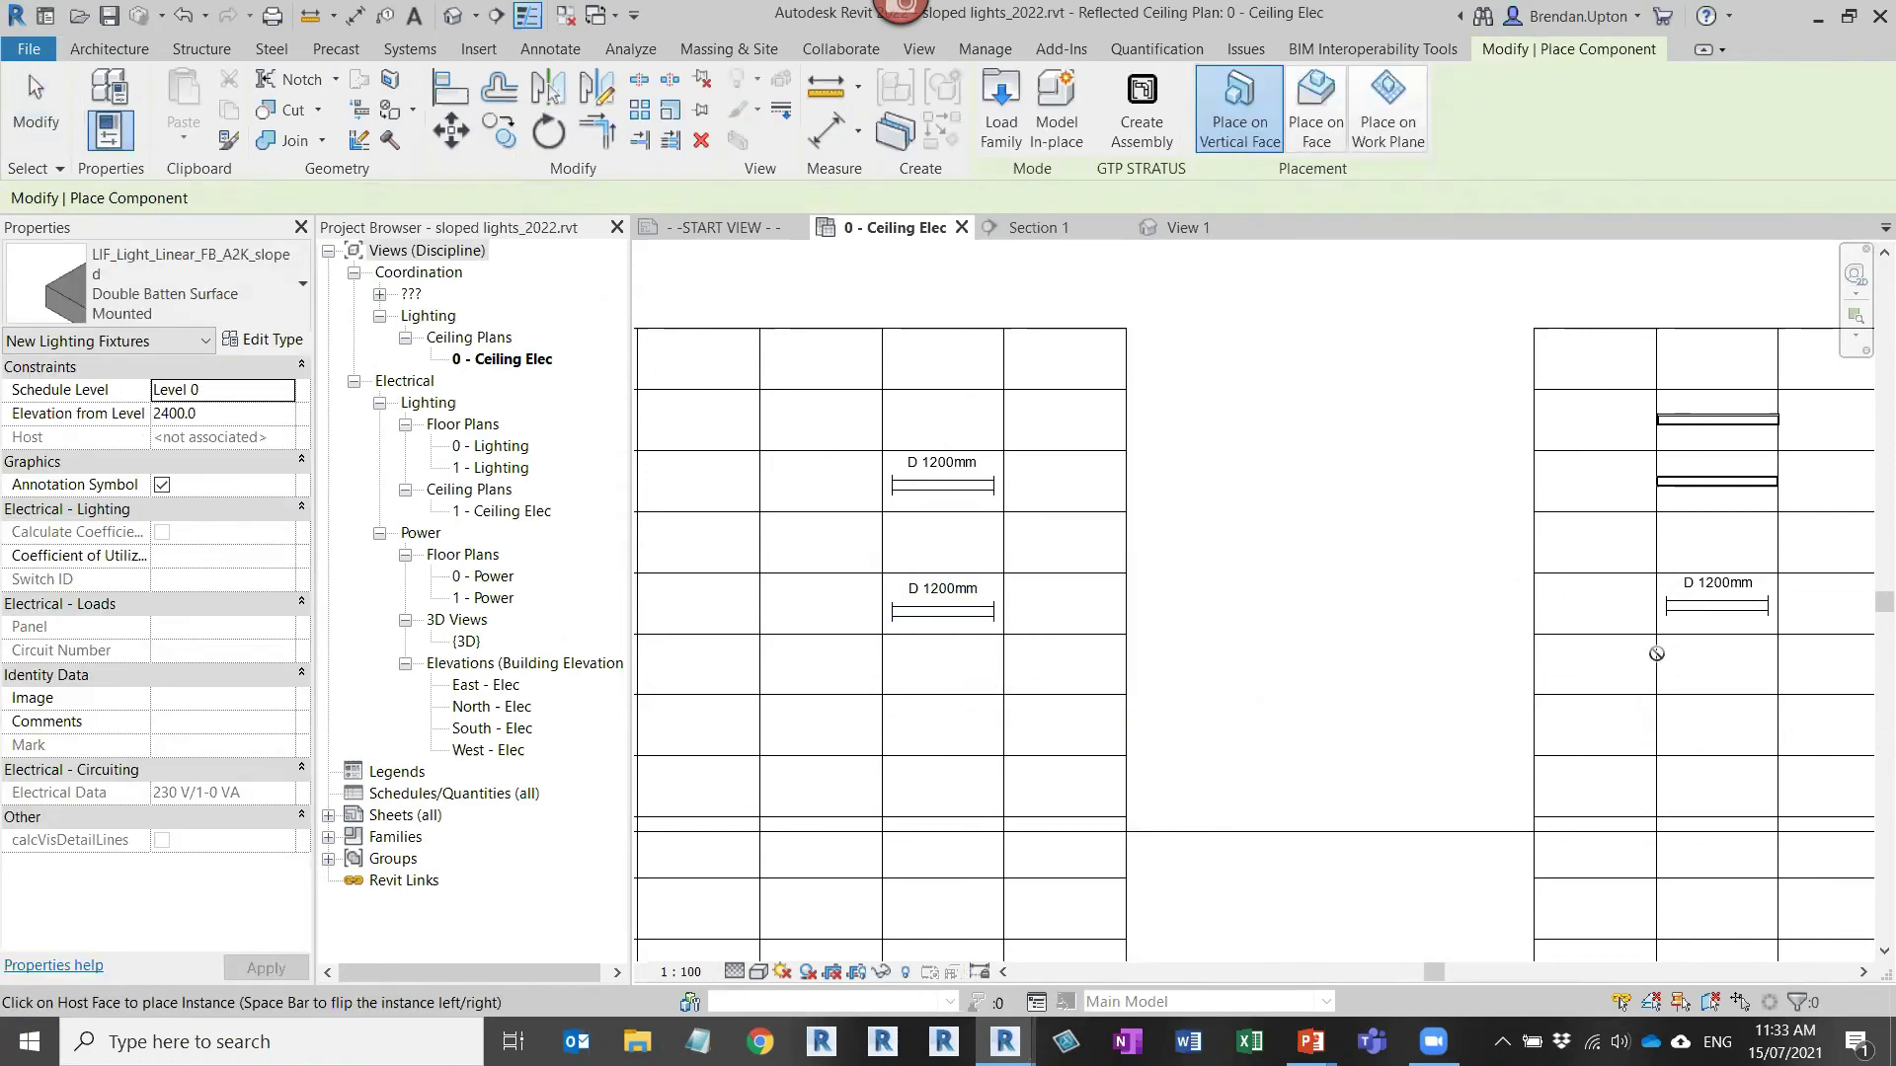
pyautogui.click(1316, 114)
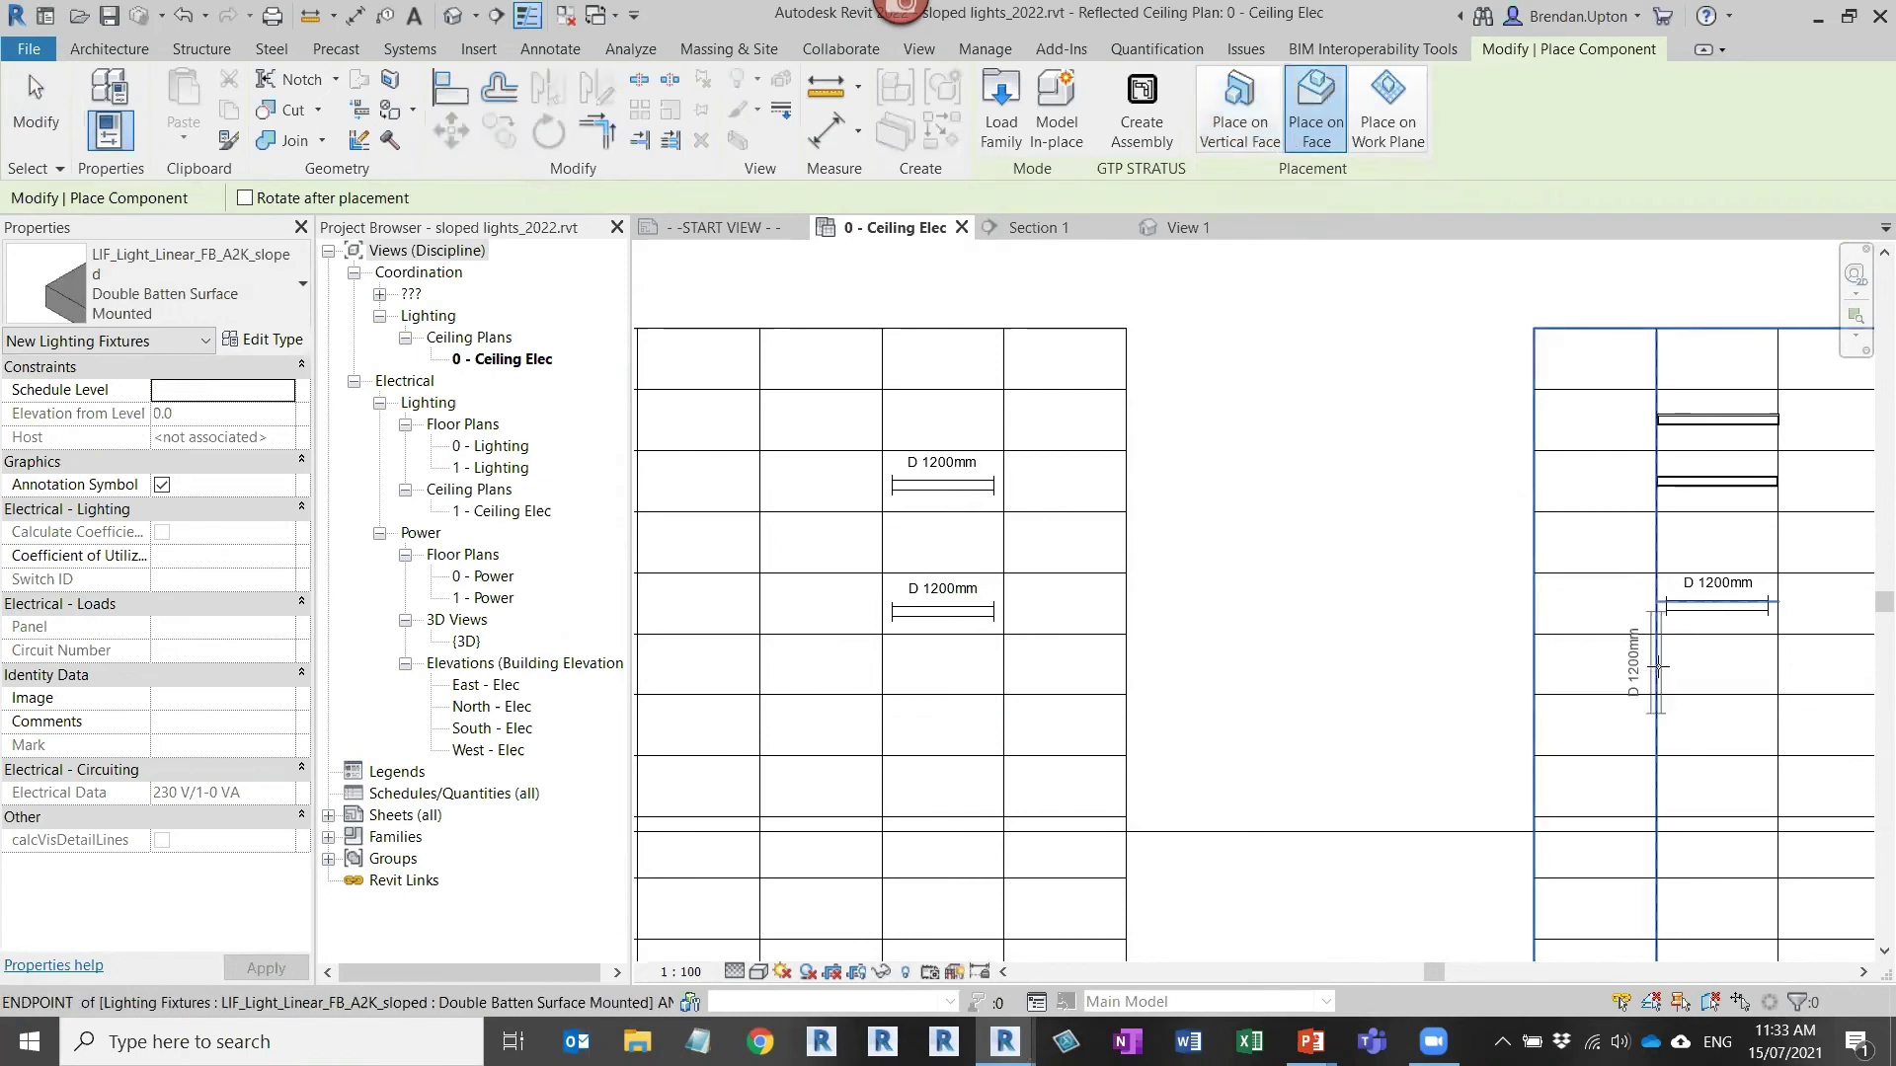
pyautogui.press('space')
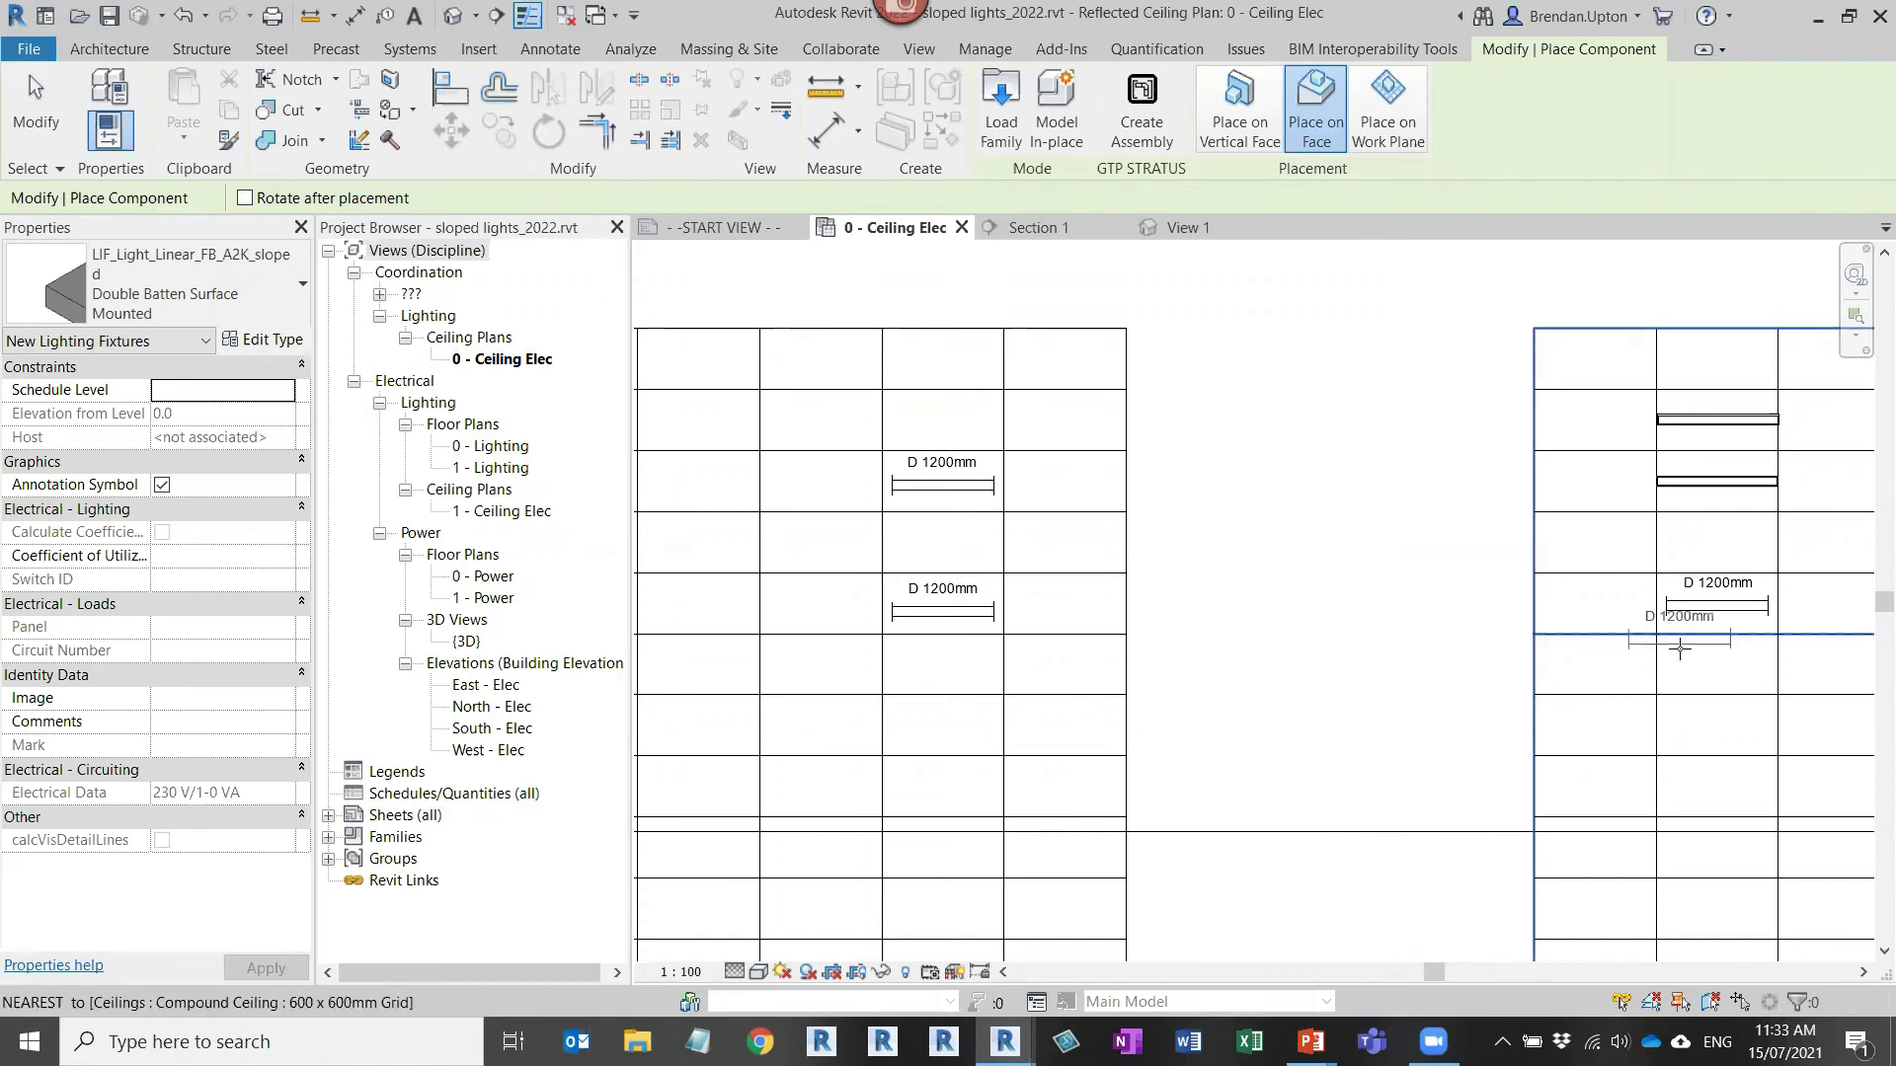
pyautogui.scroll(-2, 1596, 643)
pyautogui.scroll(2, 1531, 633)
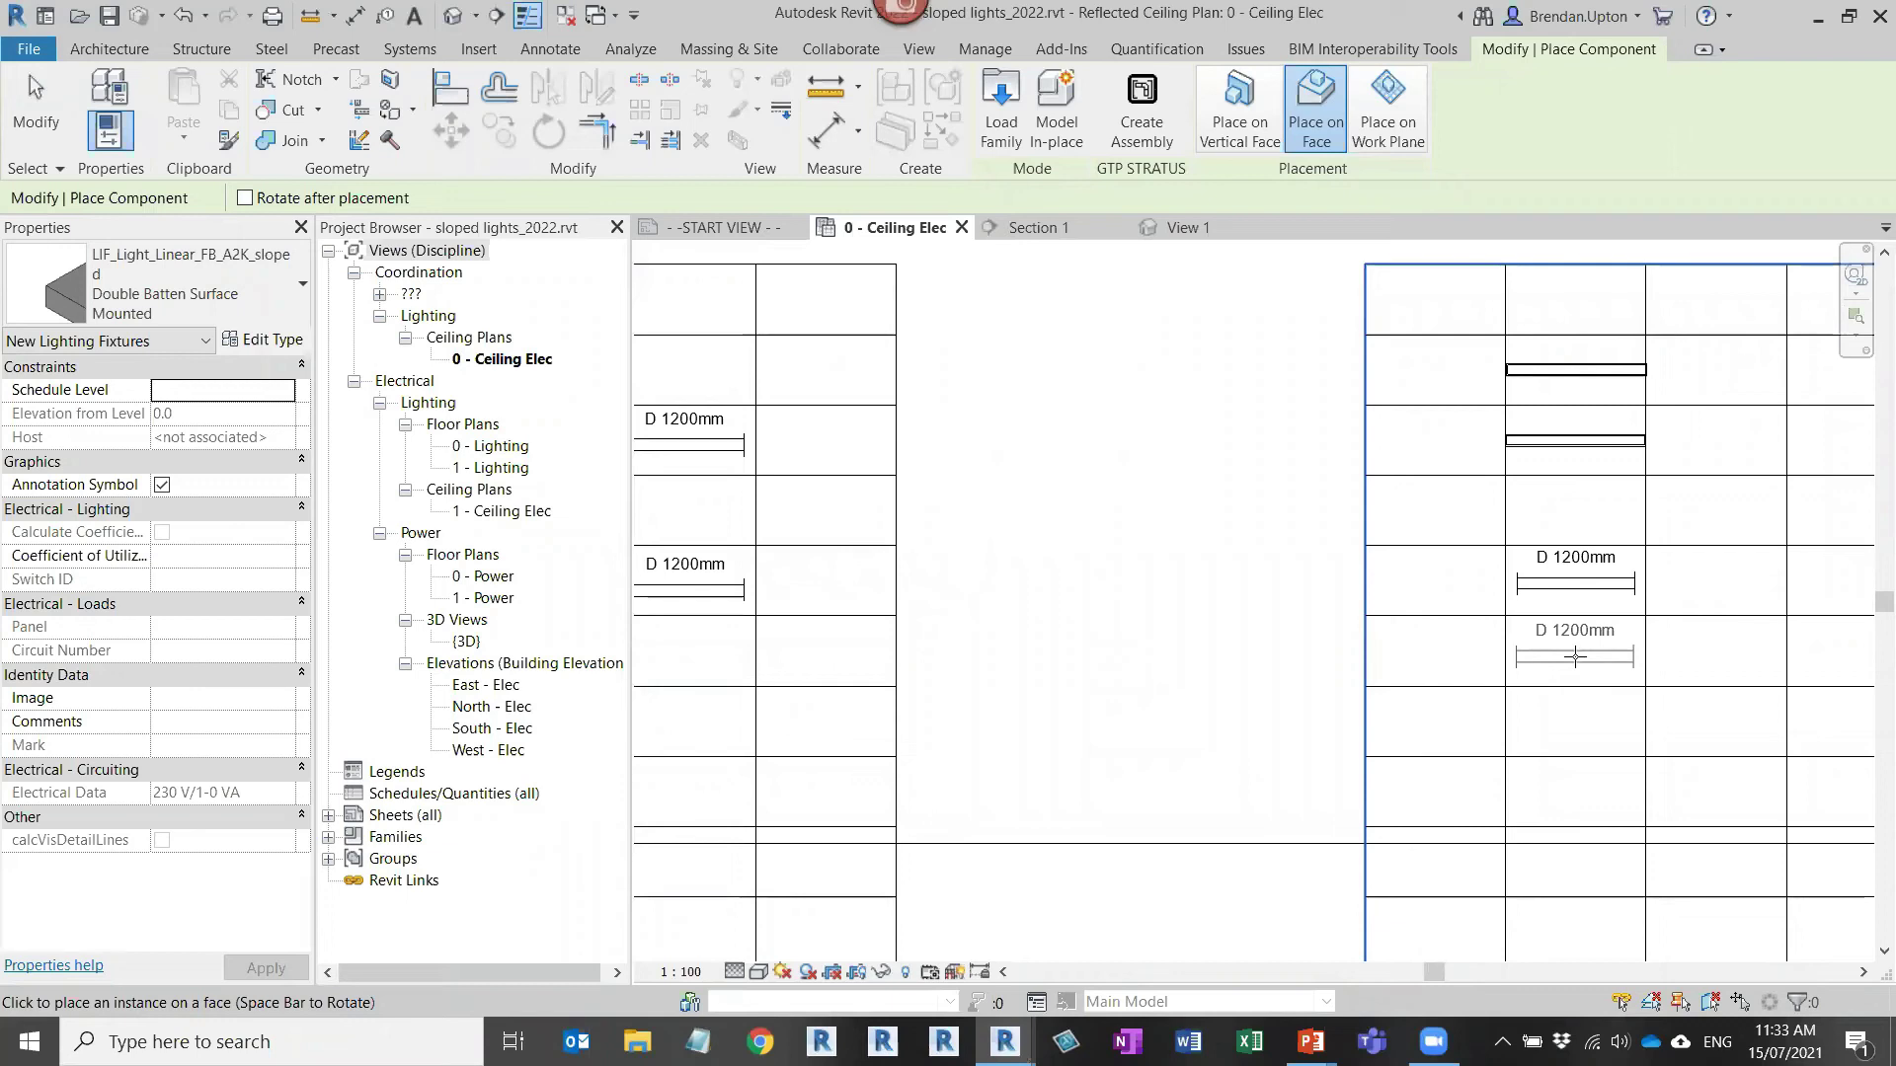
pyautogui.click(1576, 656)
pyautogui.press('Escape')
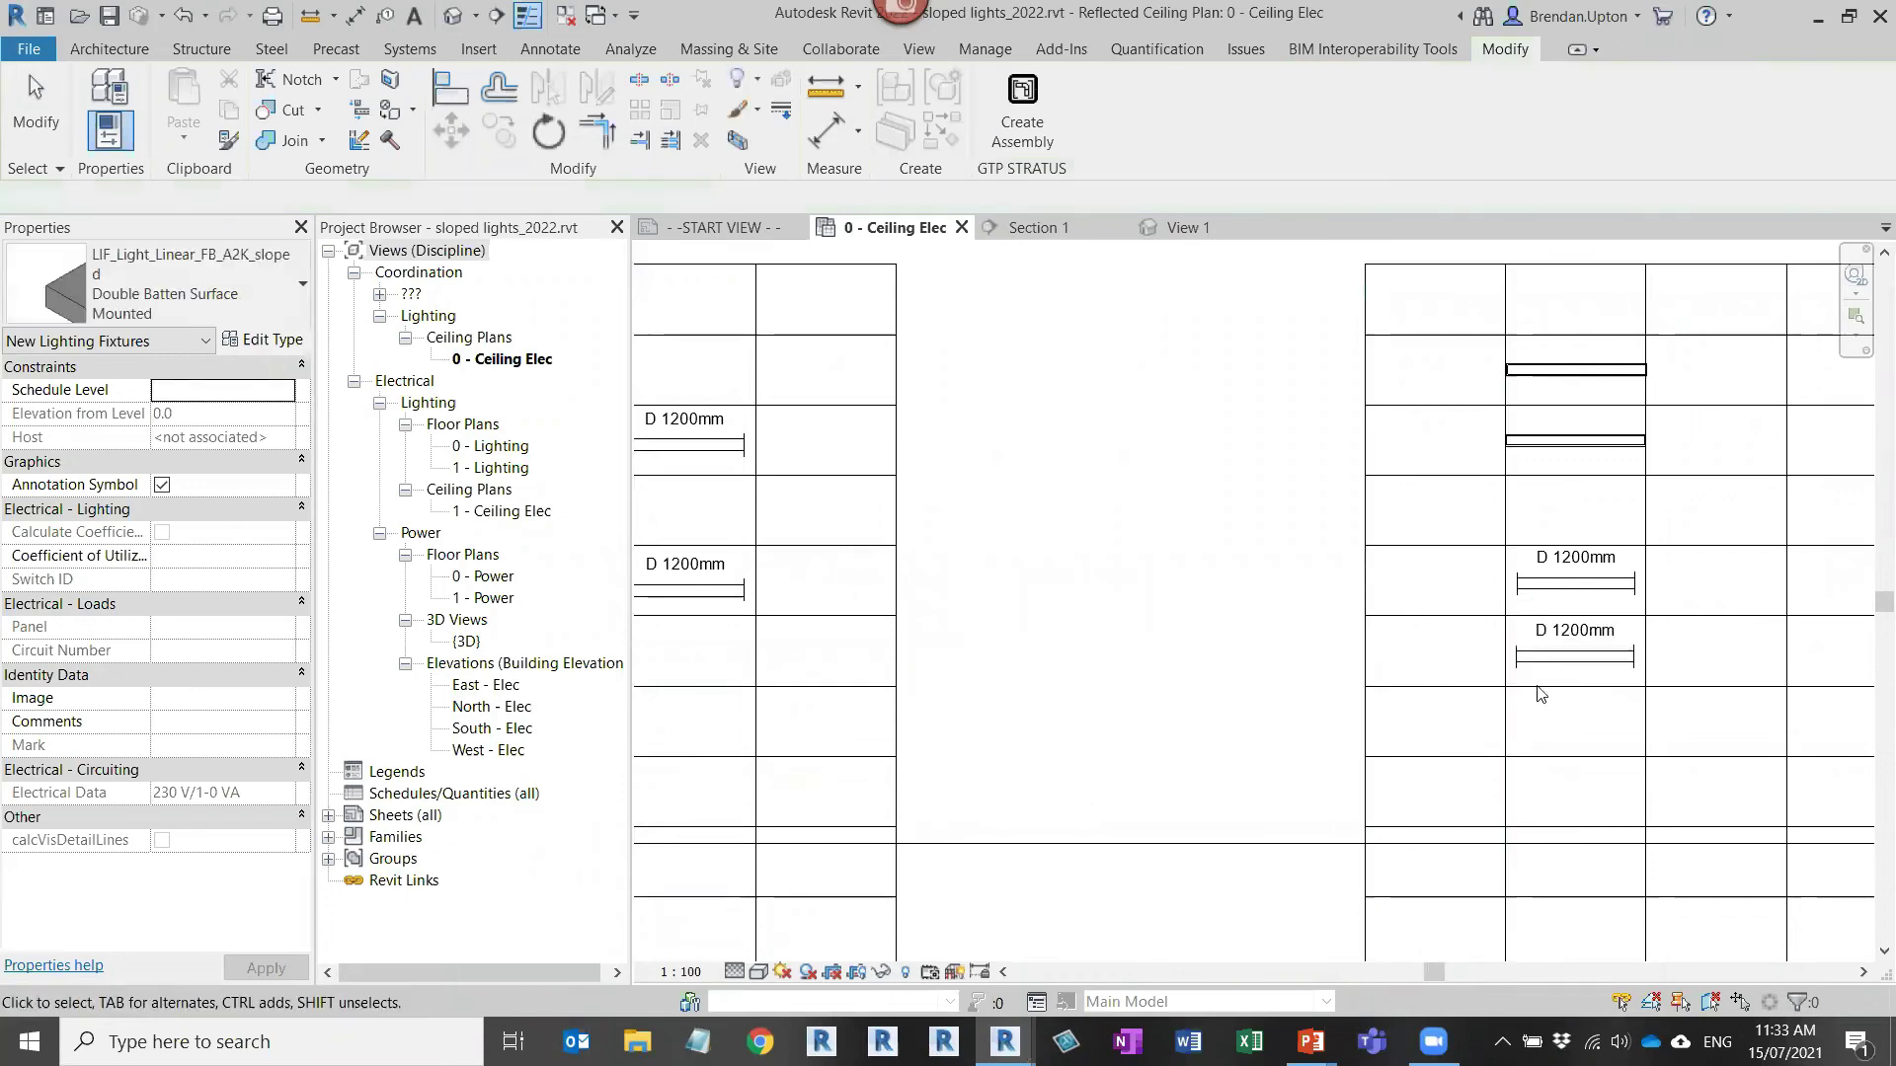
pyautogui.press('Escape')
# Step: Select the lower sloped light to check it, and set the ceiling plan's detail level to Medium
pyautogui.click(1555, 668)
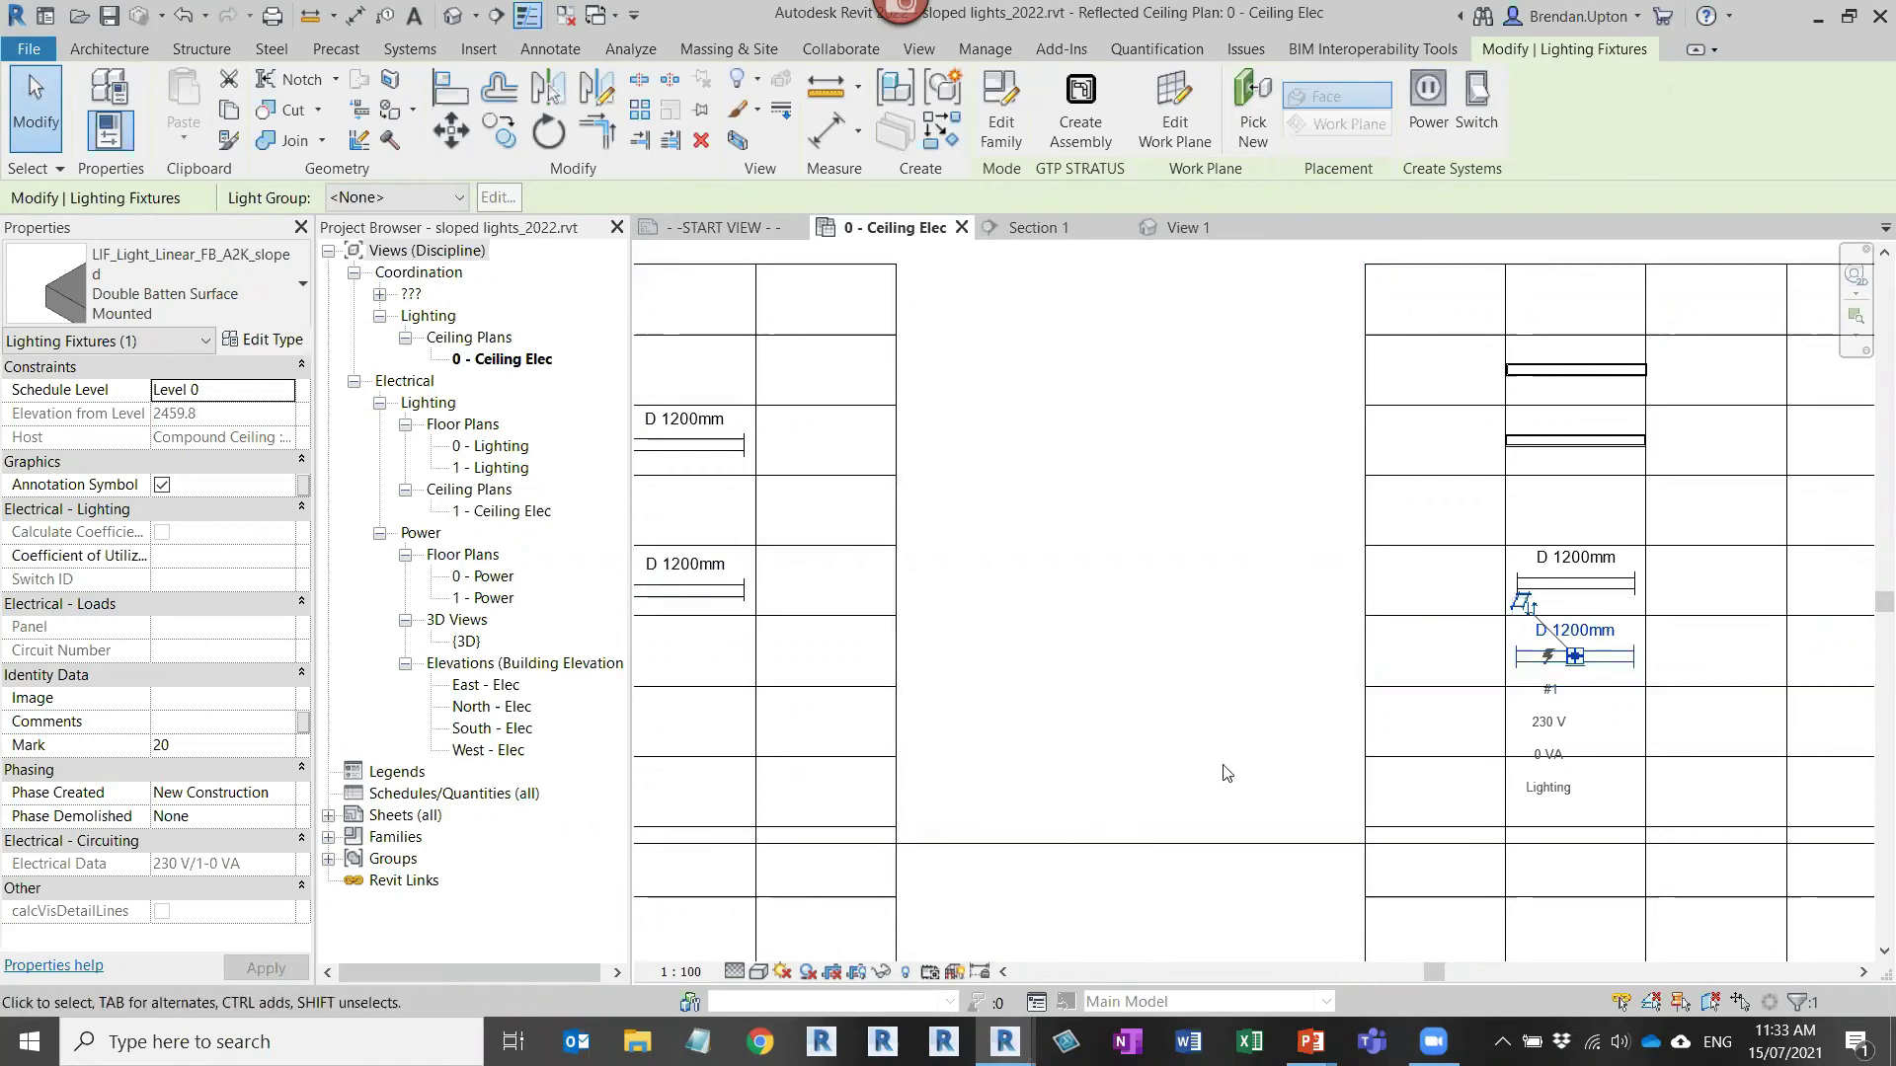
pyautogui.click(734, 972)
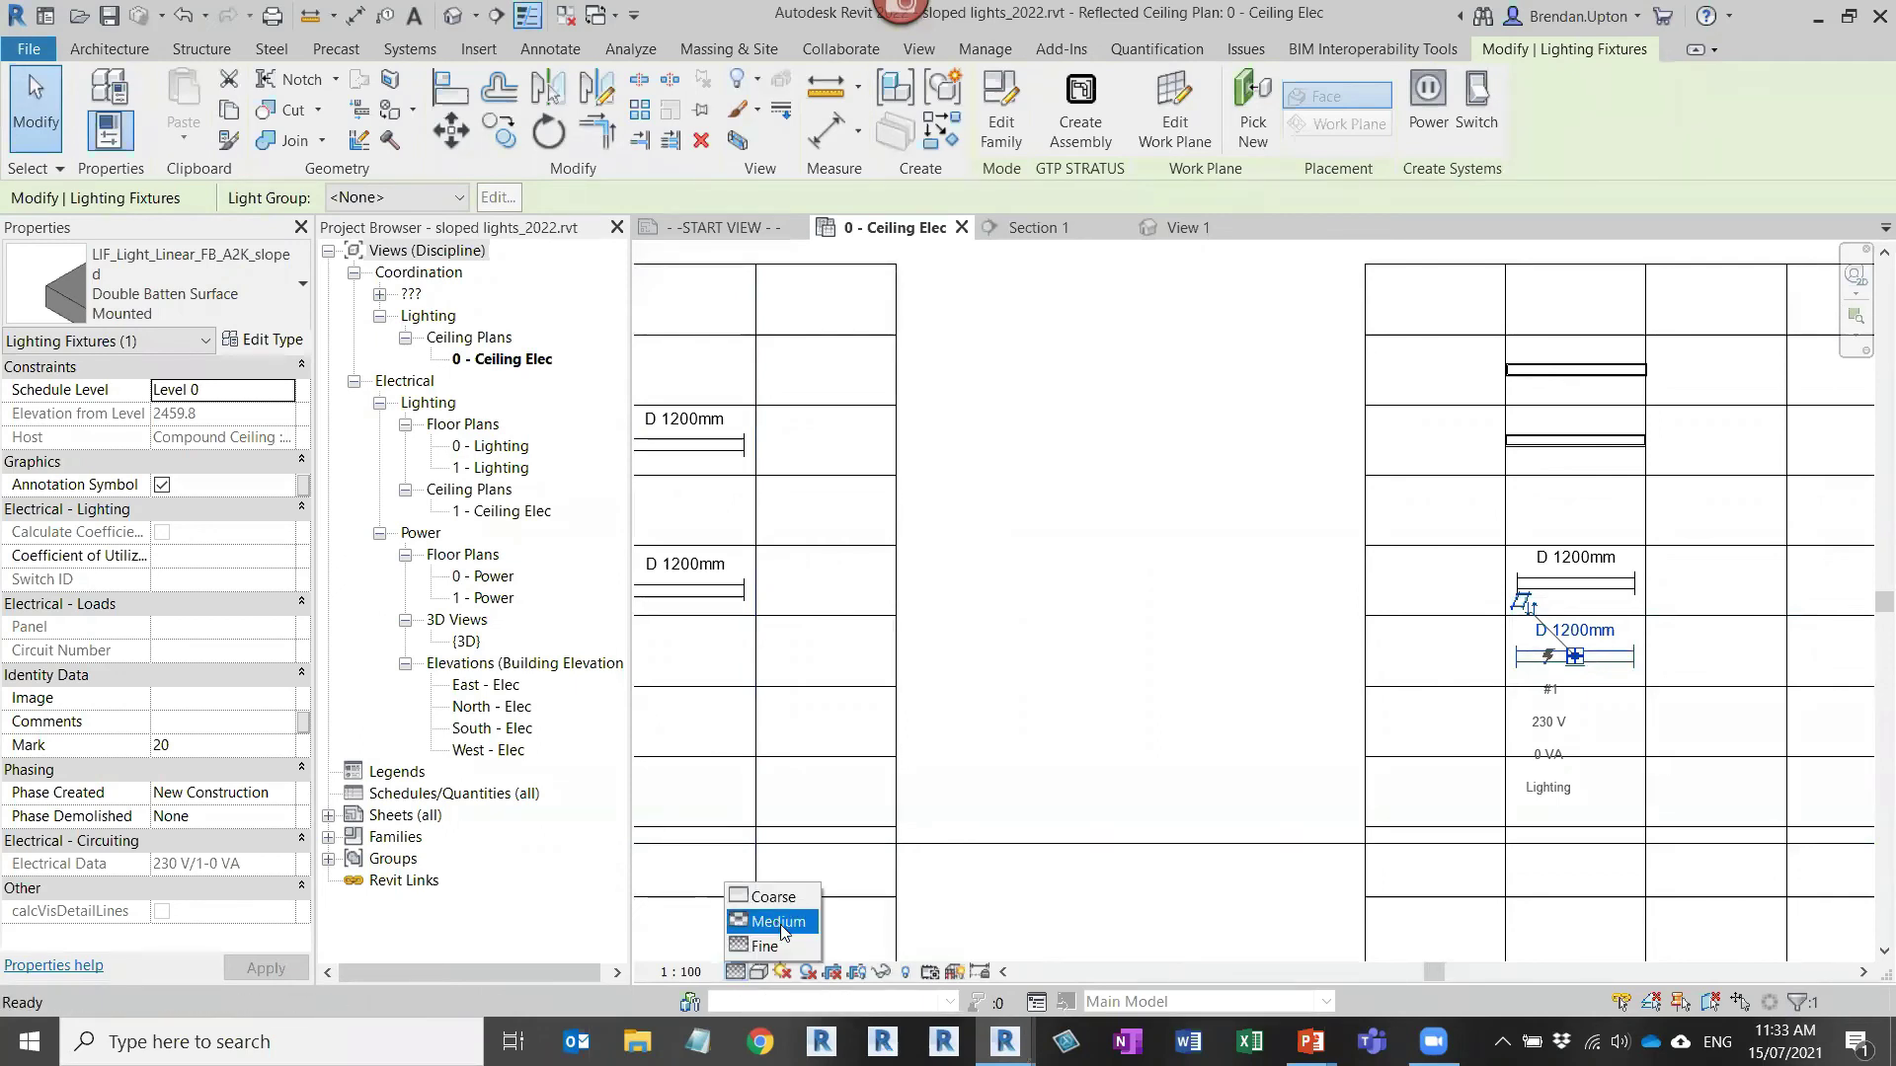
pyautogui.click(778, 921)
pyautogui.press('Escape')
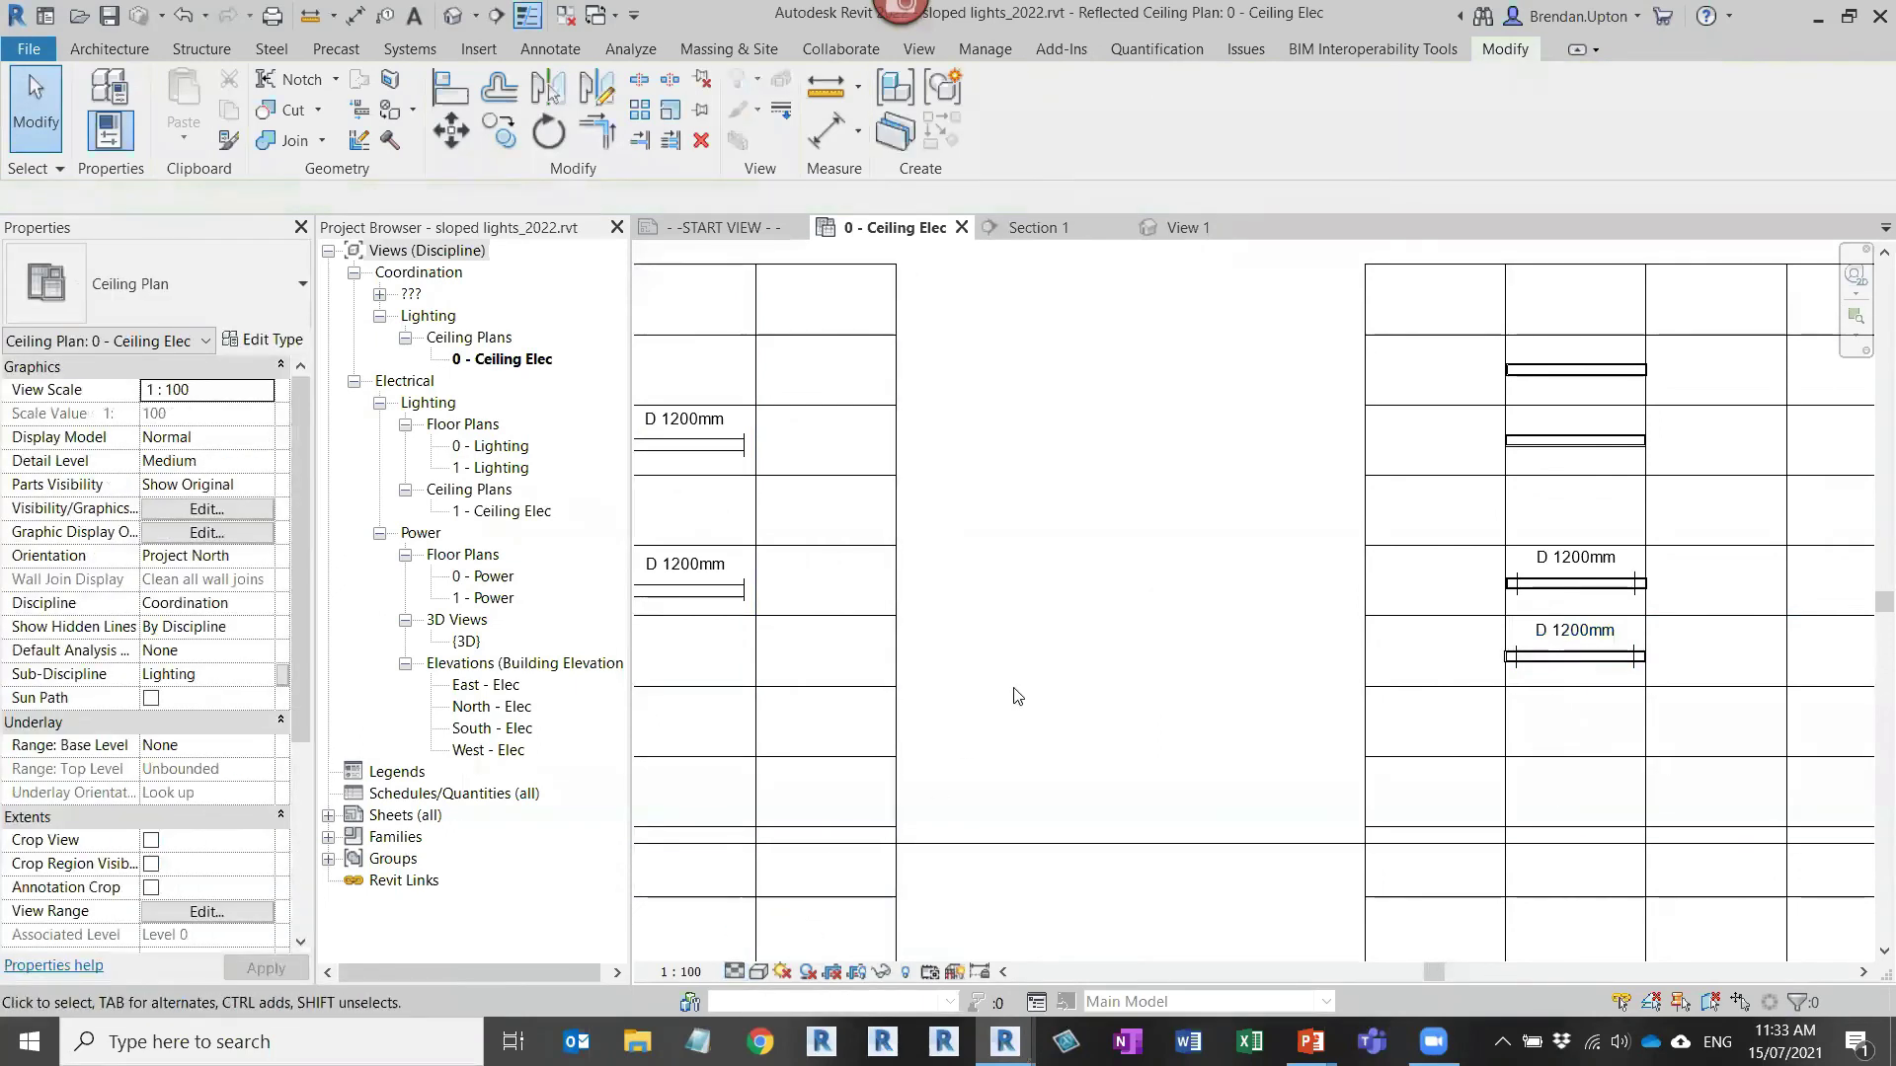
# Step: Inspect the two D 1200mm lights on the sloped ceiling closely and turn off Thin Lines to show true line weights
pyautogui.scroll(2, 1563, 679)
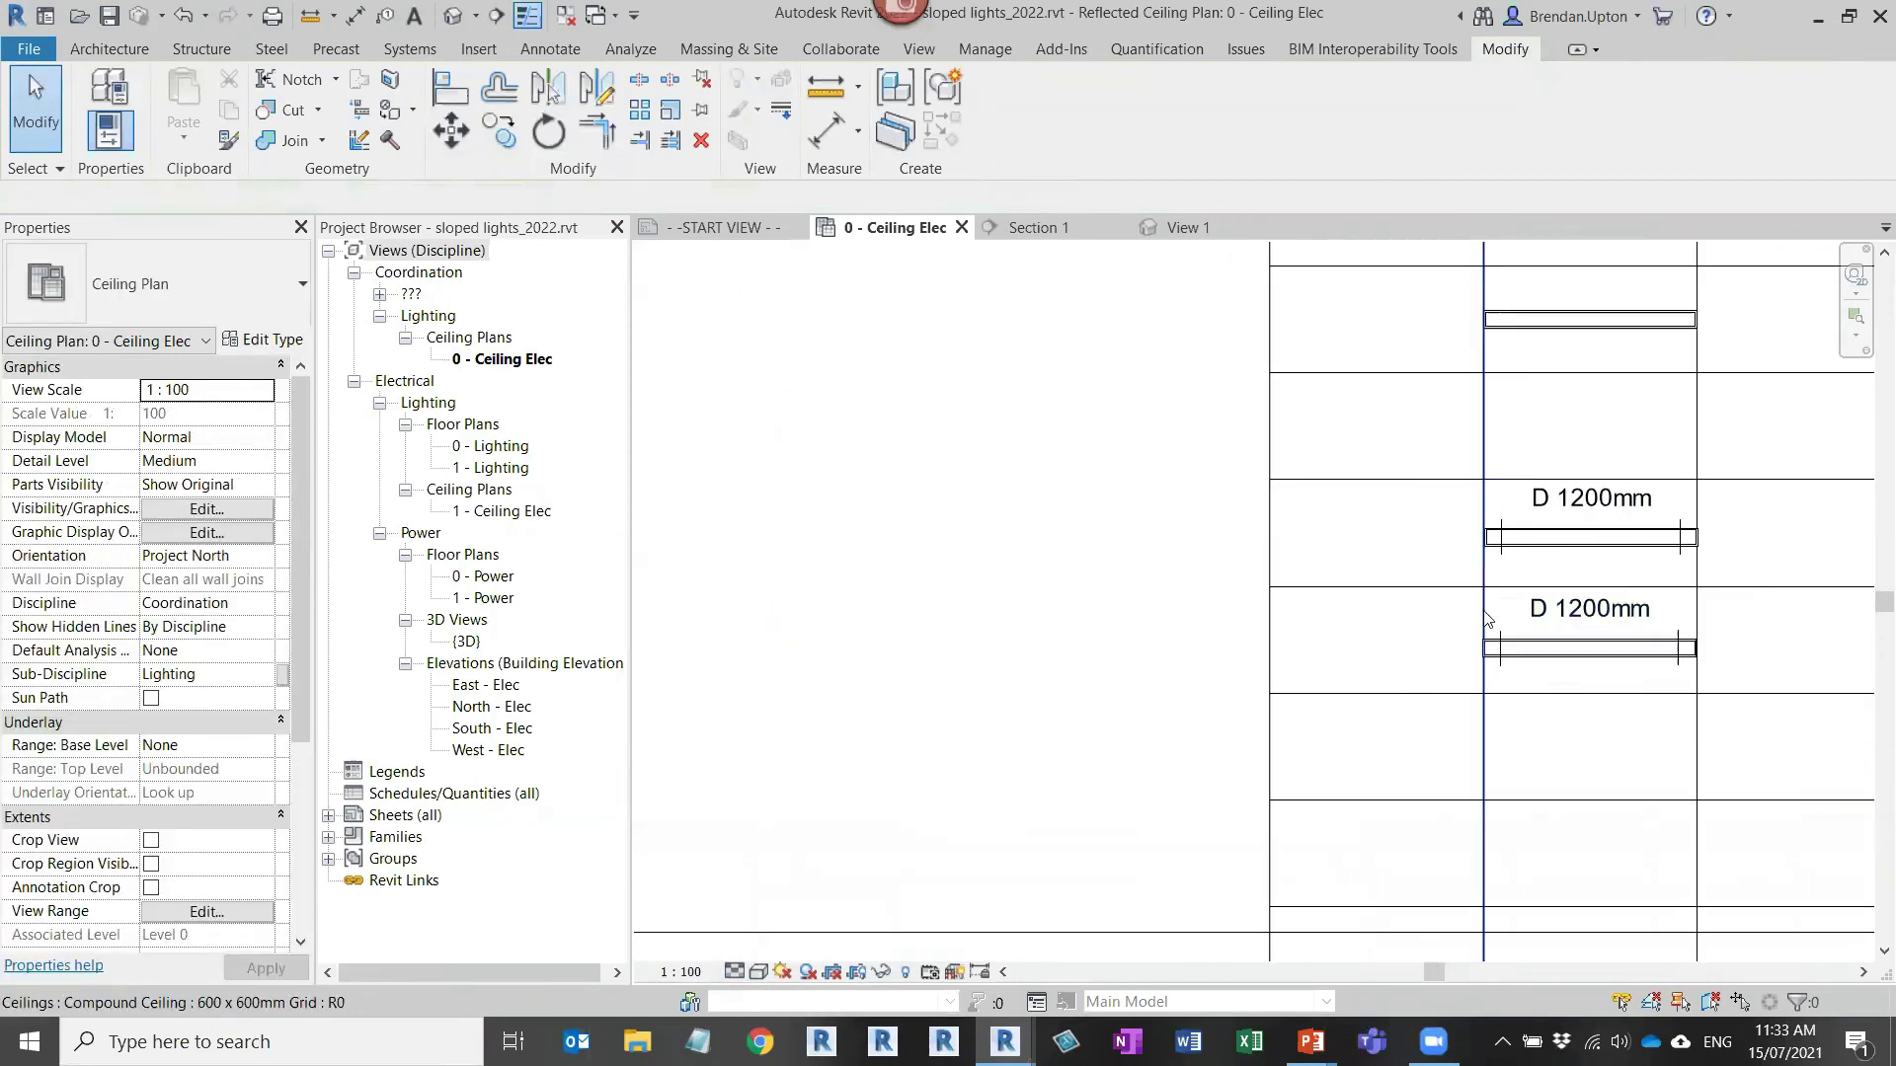
pyautogui.scroll(-2, 1394, 682)
pyautogui.scroll(-1, 1394, 682)
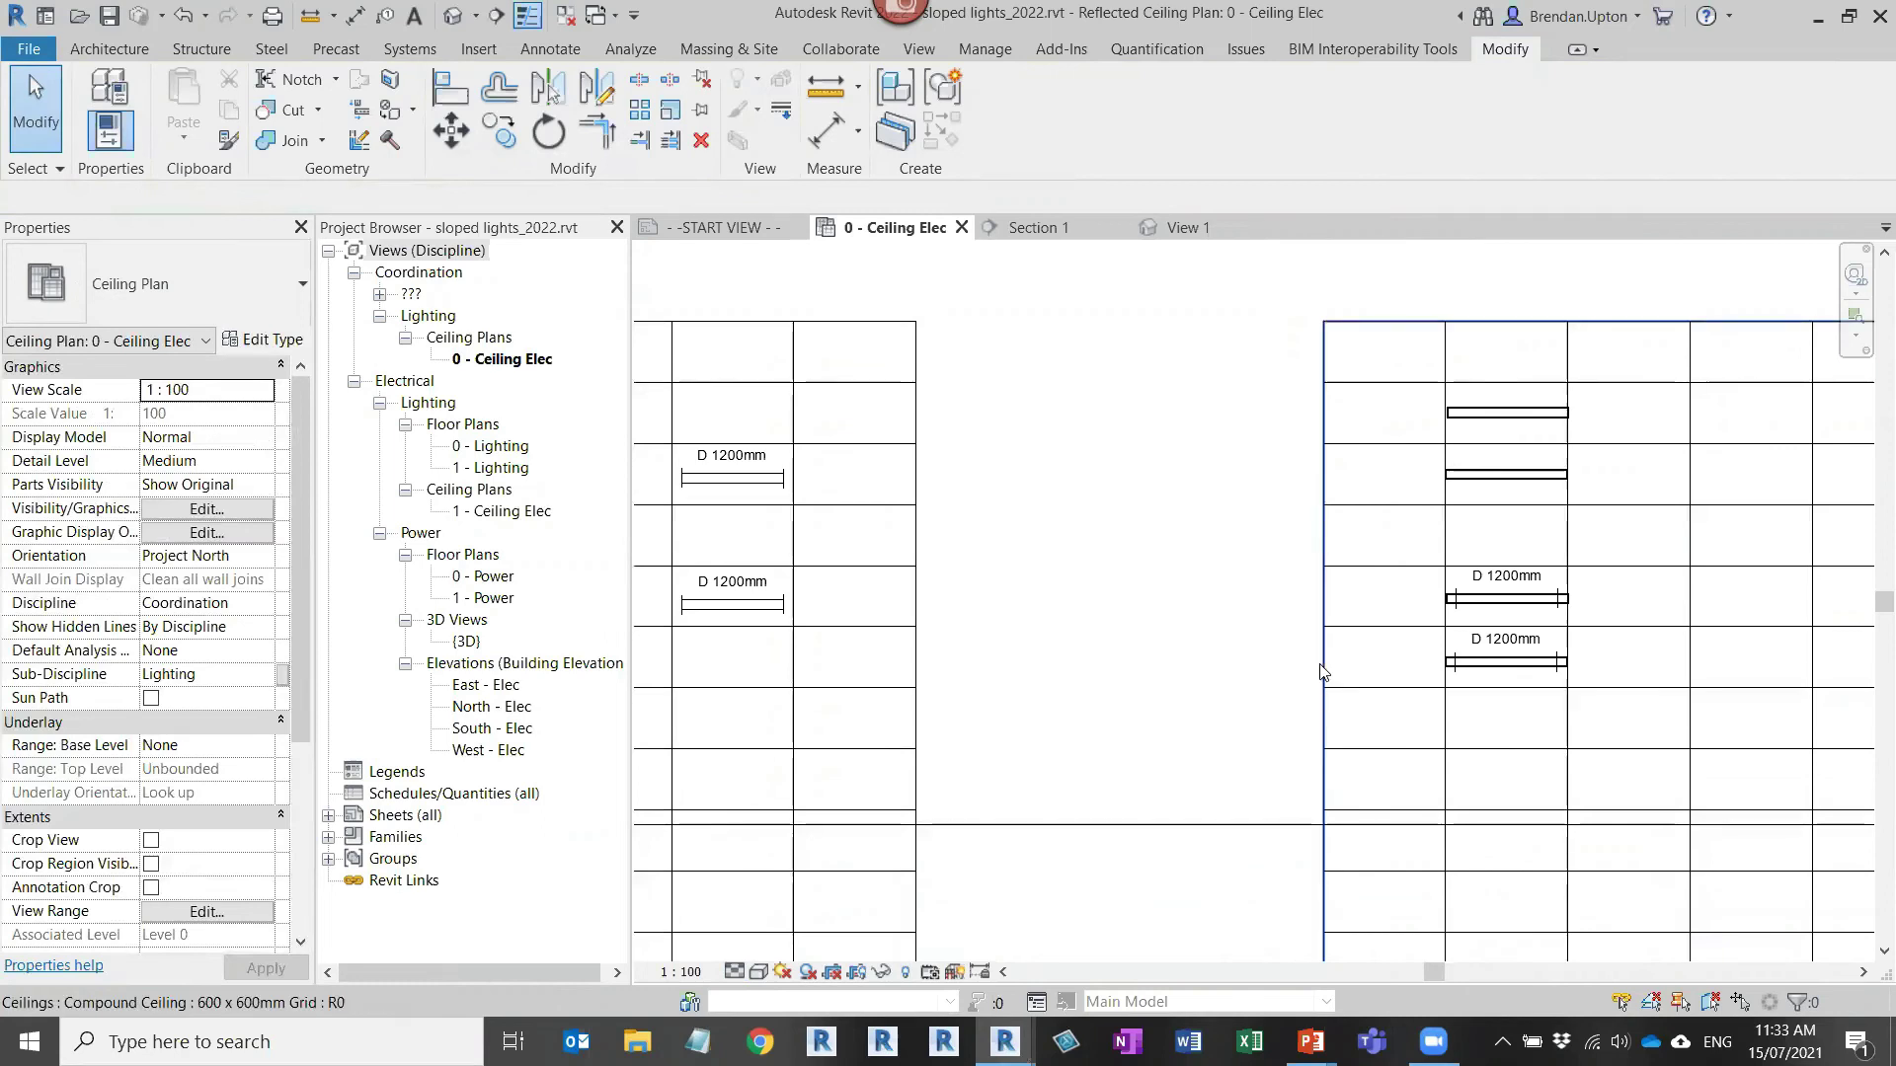
pyautogui.scroll(2, 1530, 627)
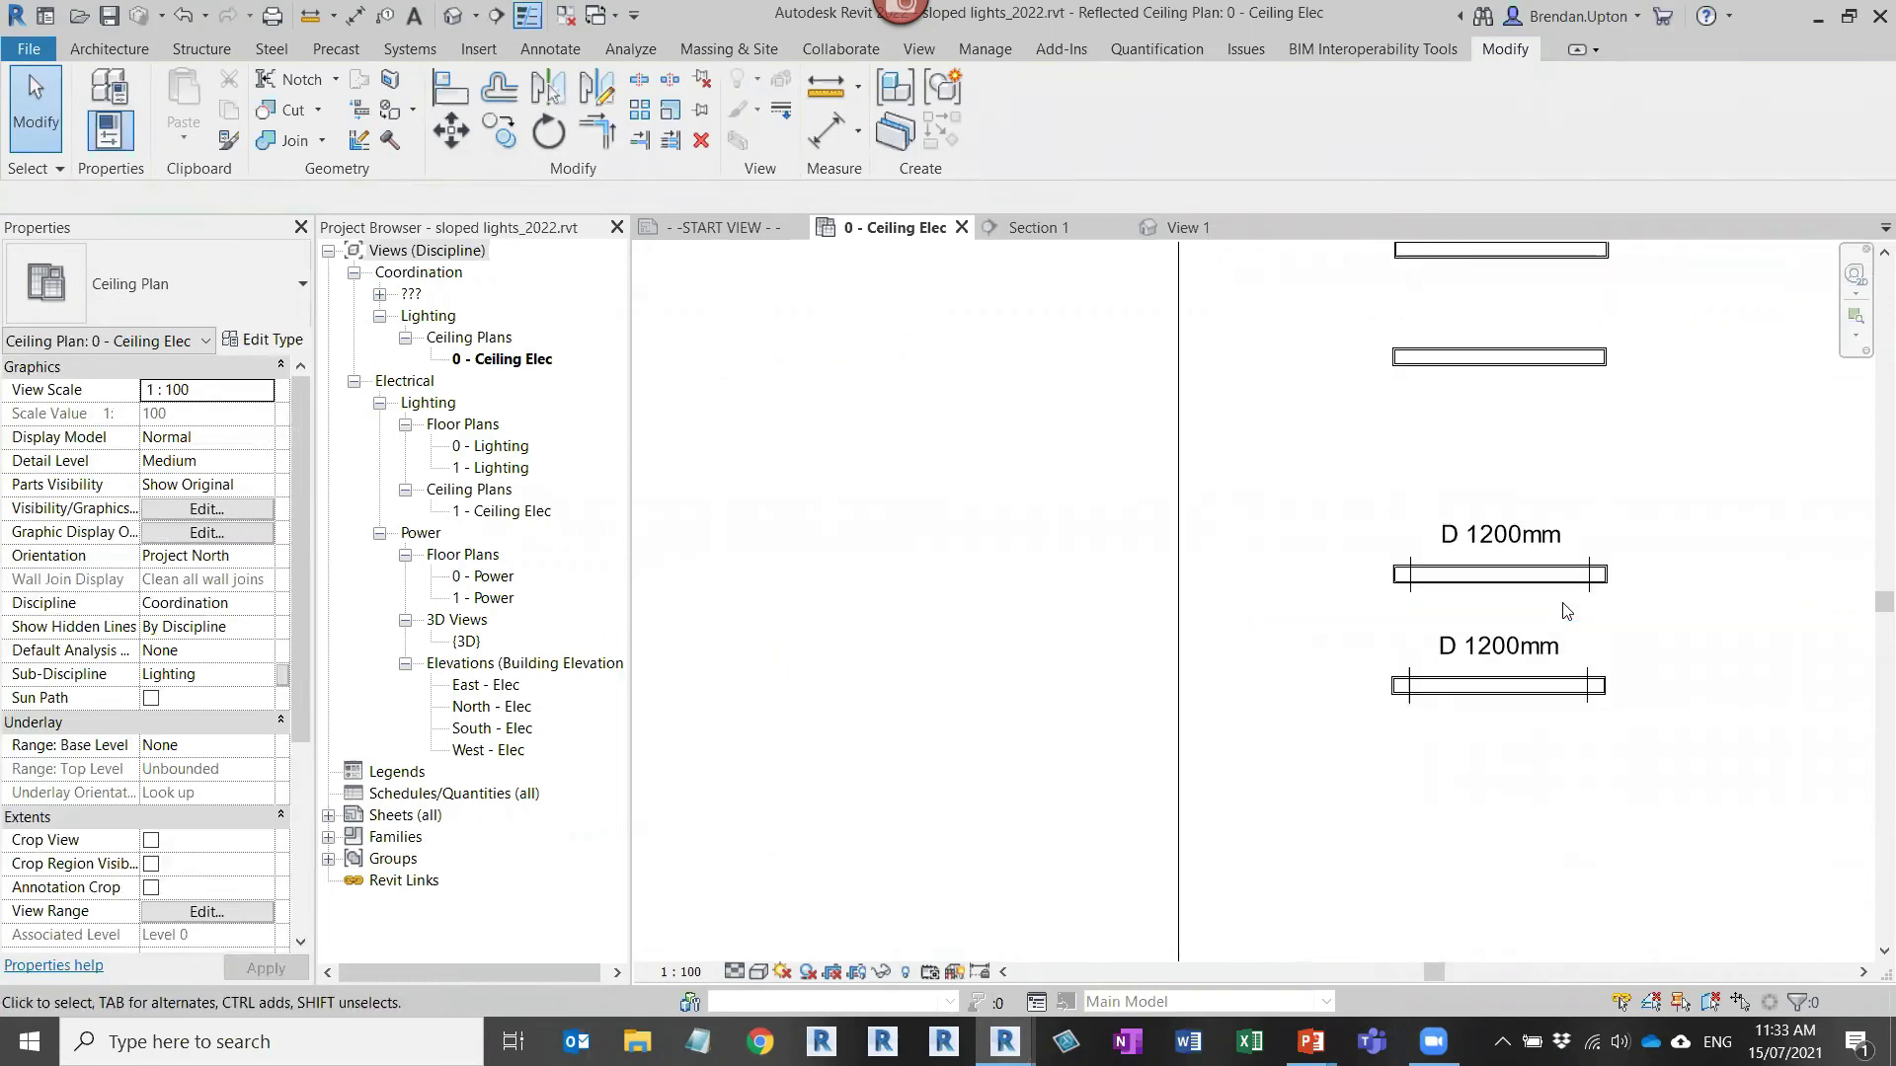
pyautogui.scroll(2, 1541, 627)
pyautogui.press('t')
pyautogui.press('l')
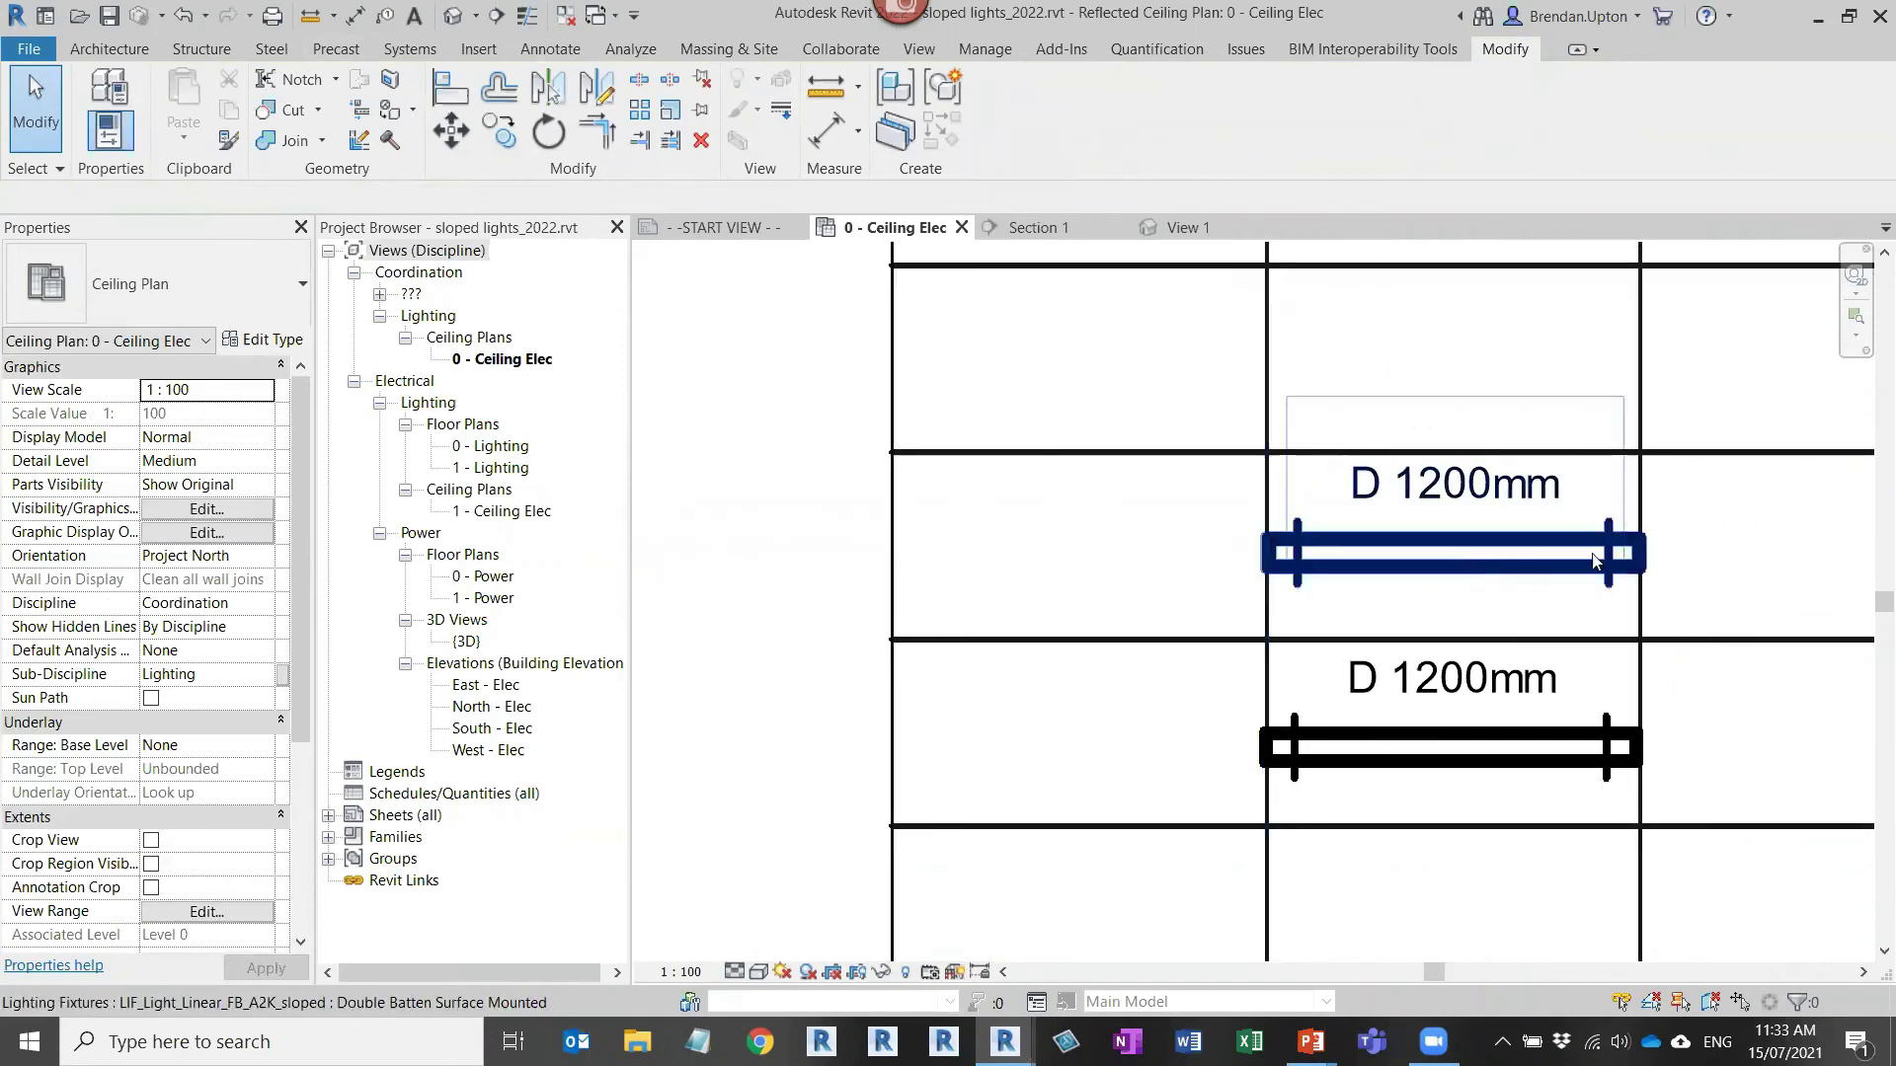
# Step: Compare the lights on the flat and sloped ceilings and set the ceiling plan's detail level to Fine
pyautogui.scroll(-5, 1278, 648)
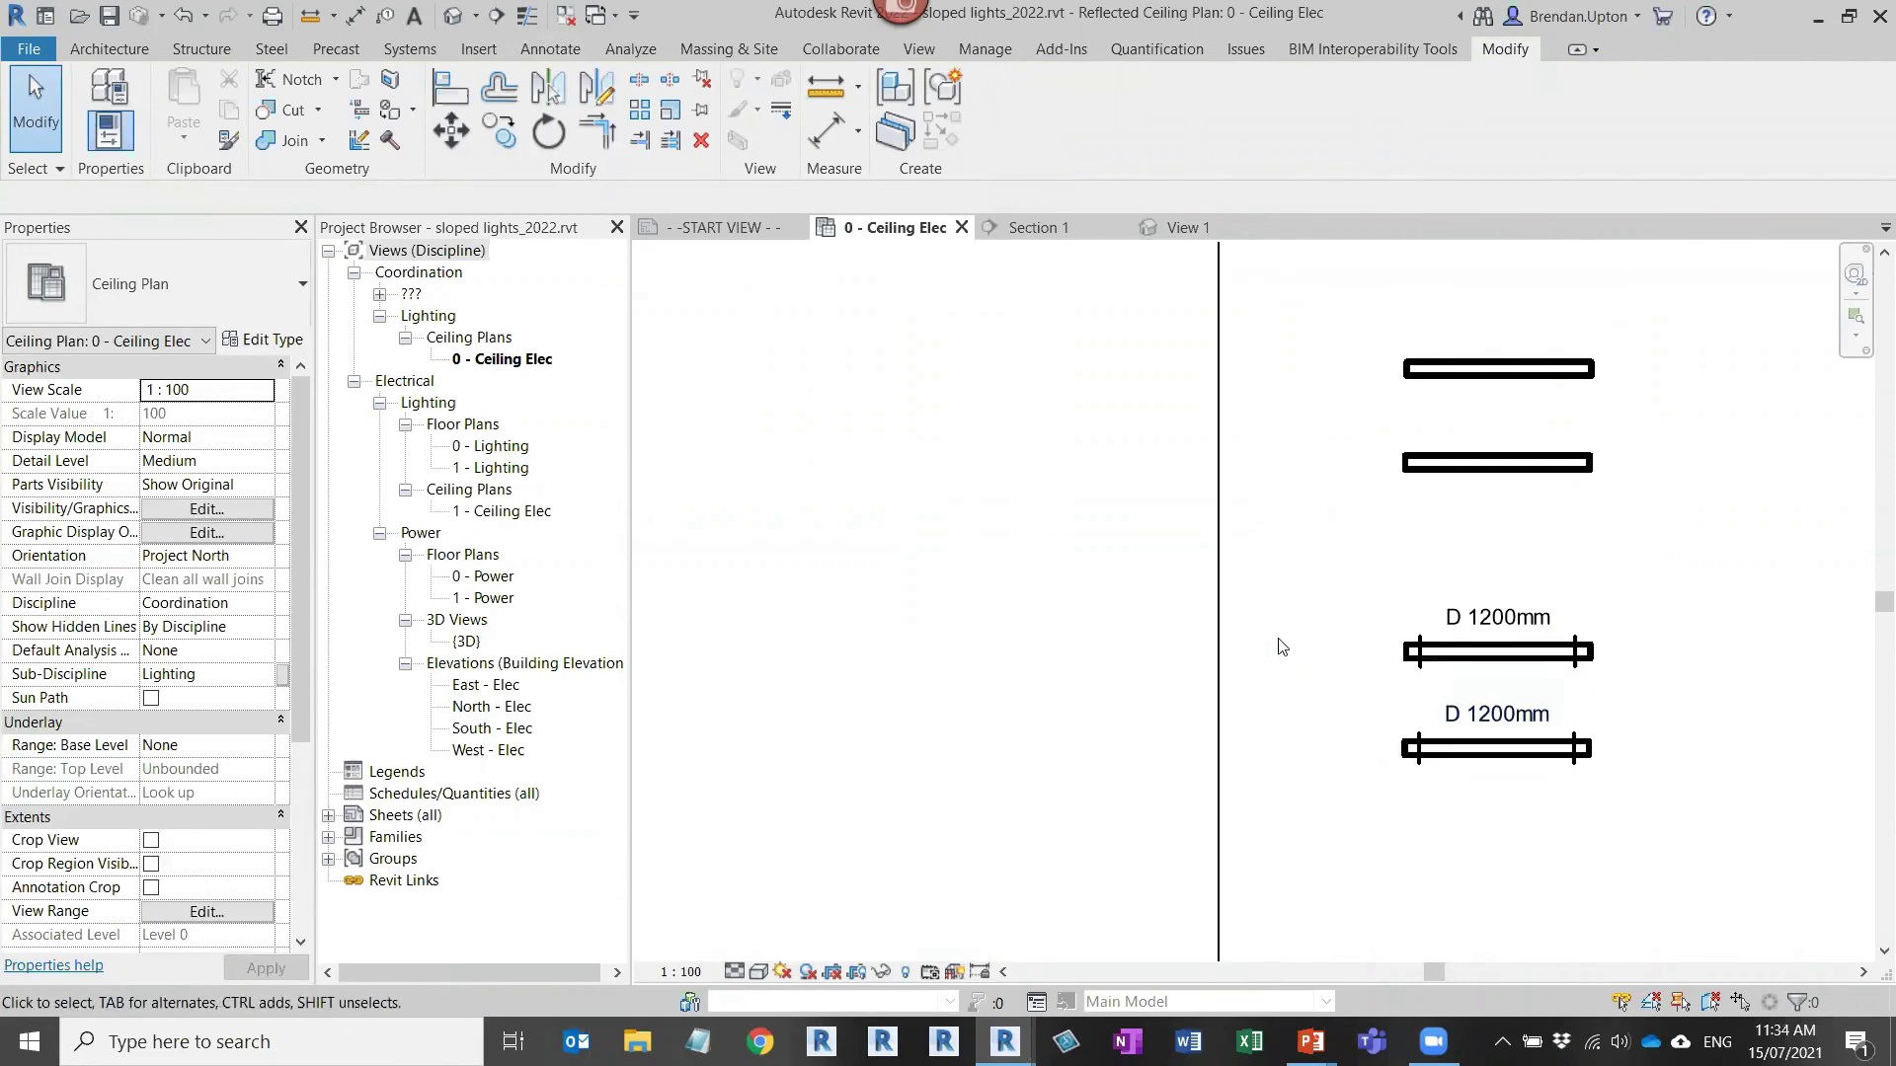
pyautogui.moveTo(1054, 643); pyautogui.dragTo(1274, 548, button='middle')
pyautogui.scroll(1, 1224, 580)
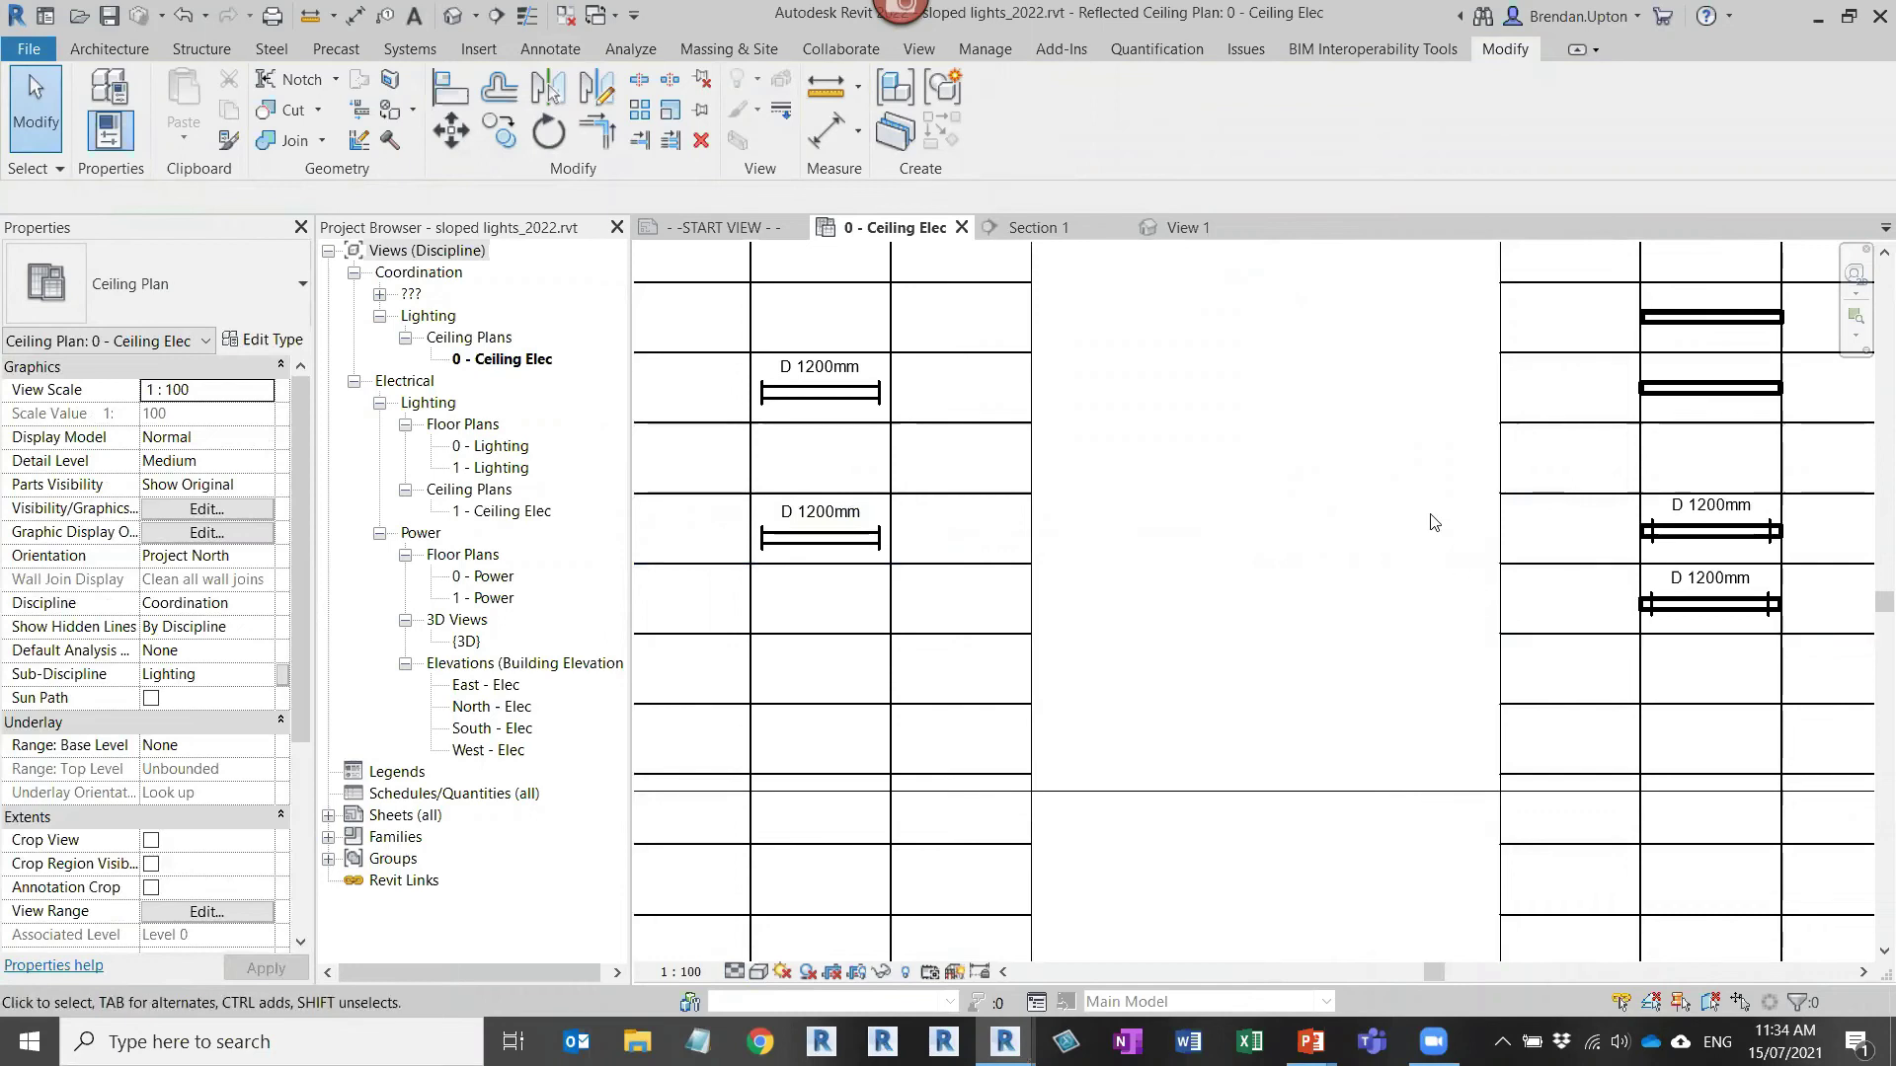
pyautogui.scroll(-1, 1431, 542)
pyautogui.moveTo(1431, 542); pyautogui.dragTo(1343, 590, button='middle')
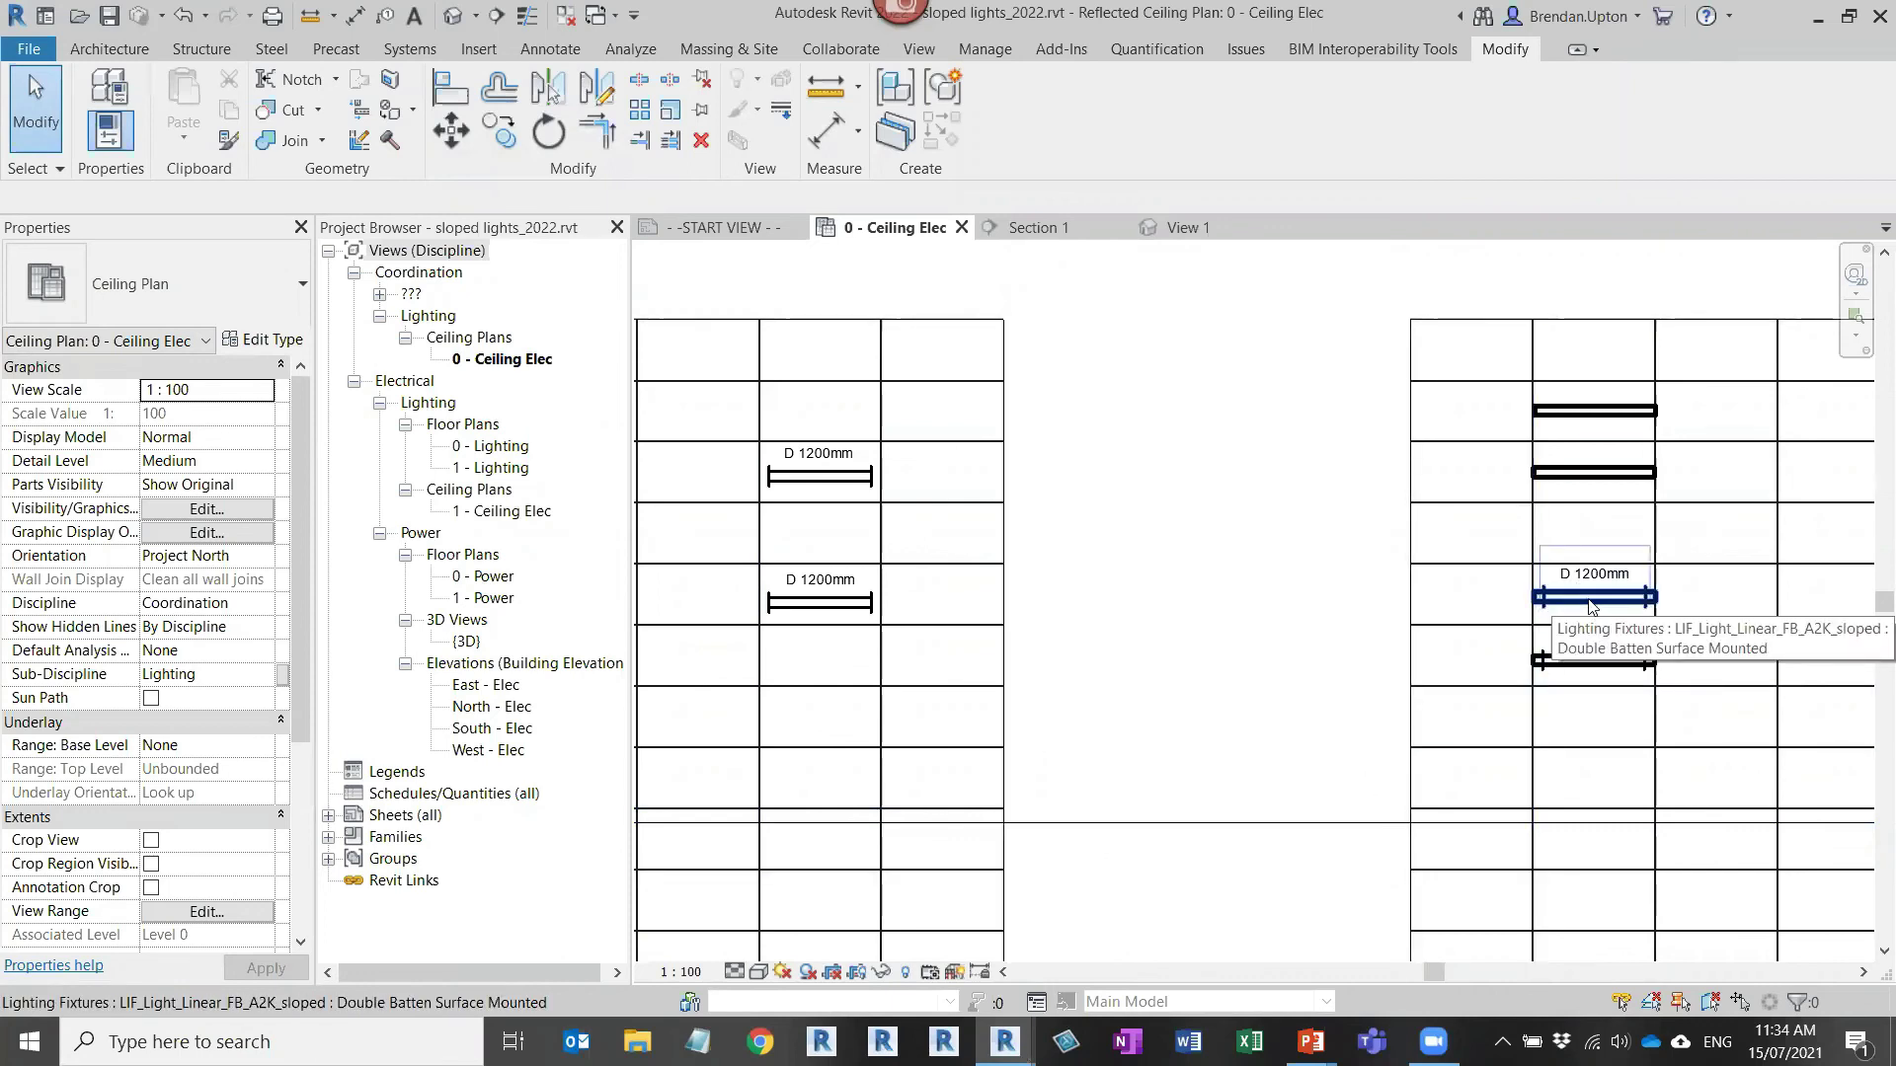
pyautogui.click(733, 973)
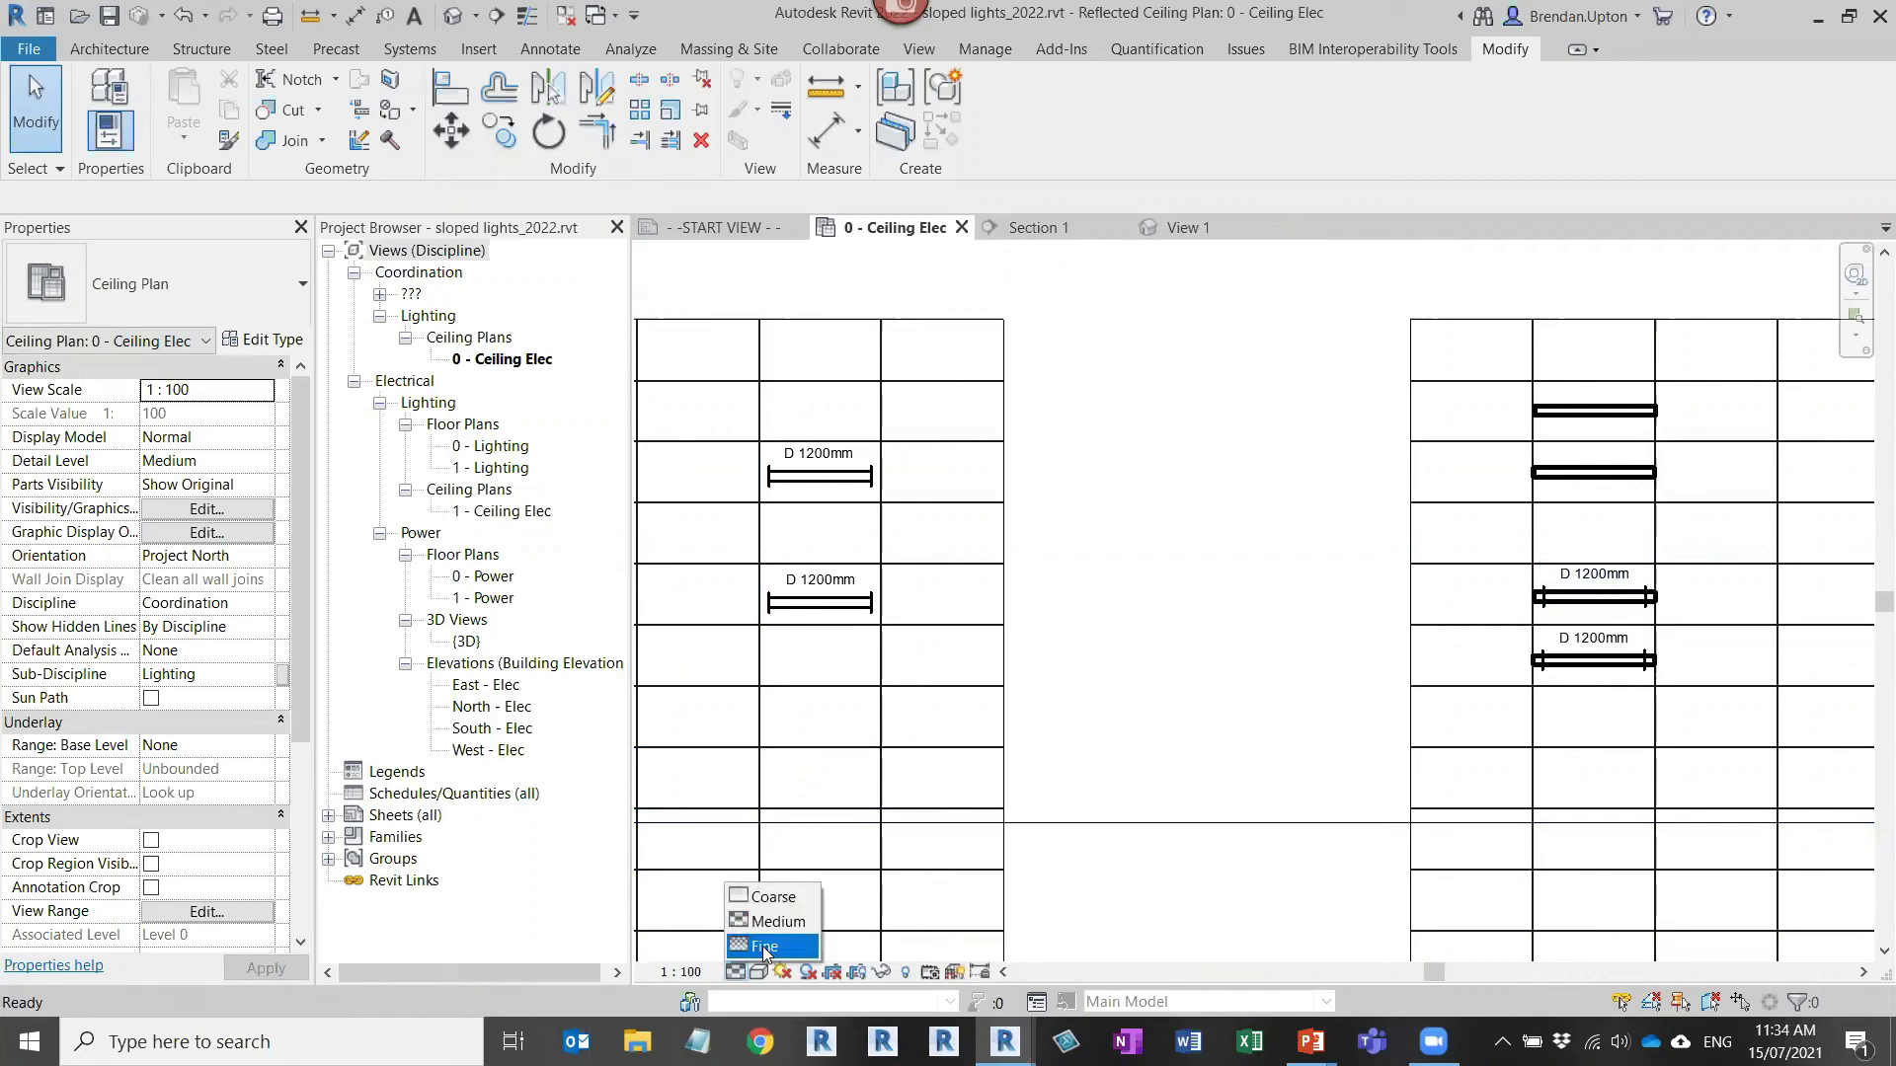
pyautogui.click(767, 947)
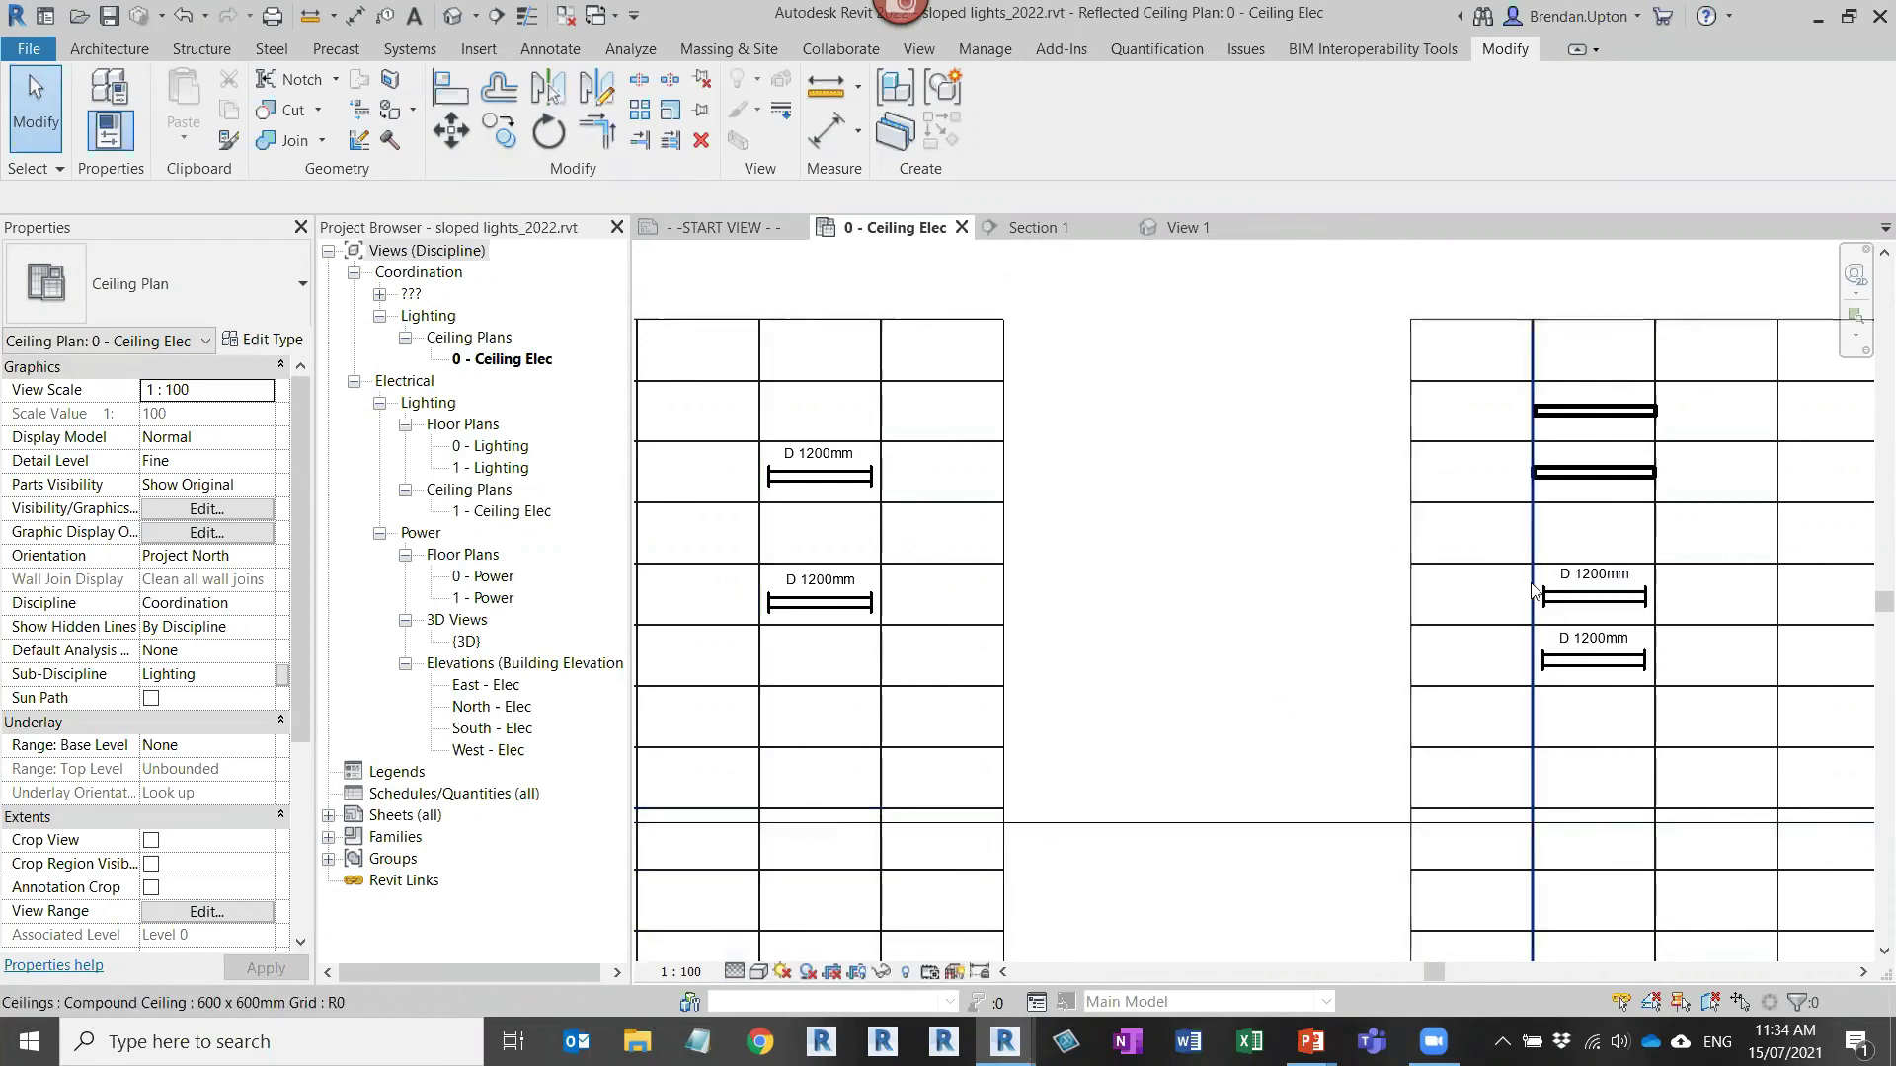
# Step: Examine the D 1200mm light symbols on both ceilings at Fine detail, checking the upper sloped light up close
pyautogui.scroll(-2, 1084, 548)
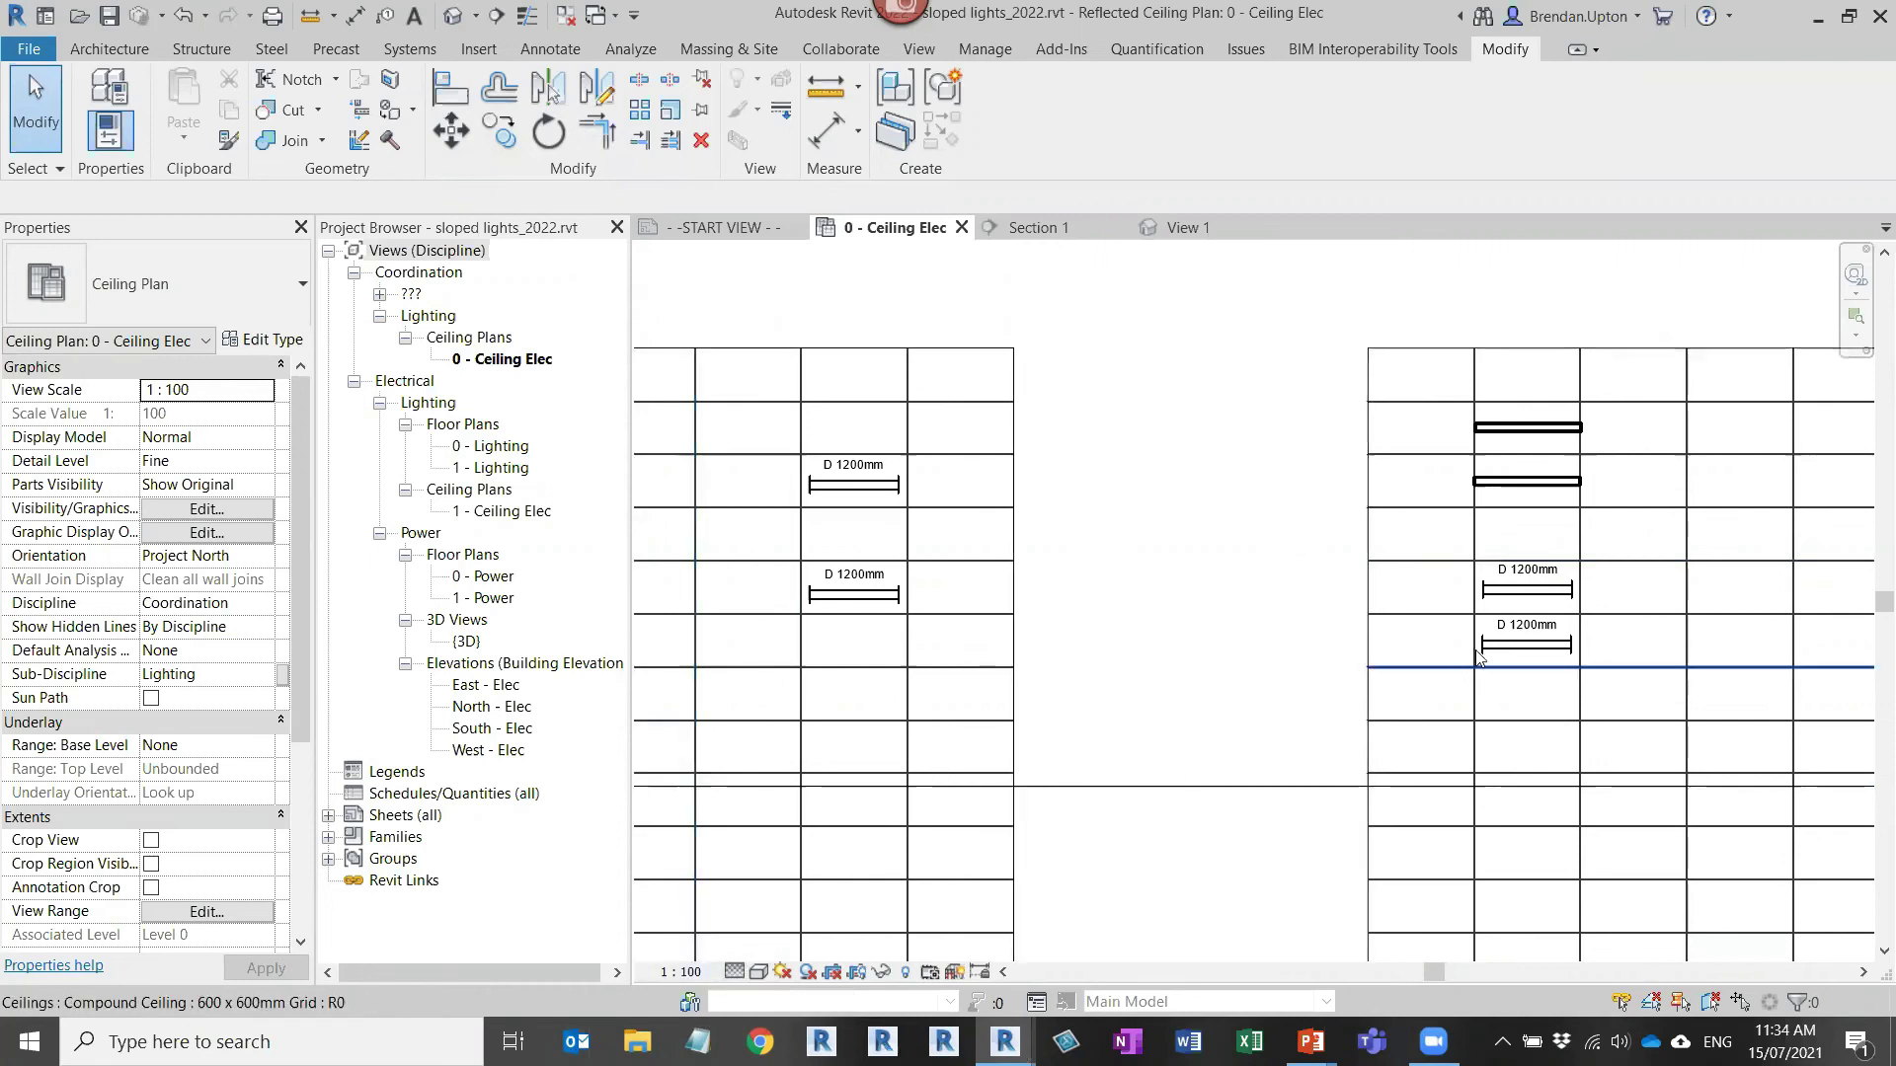
pyautogui.scroll(1, 1534, 560)
pyautogui.scroll(-1, 1253, 602)
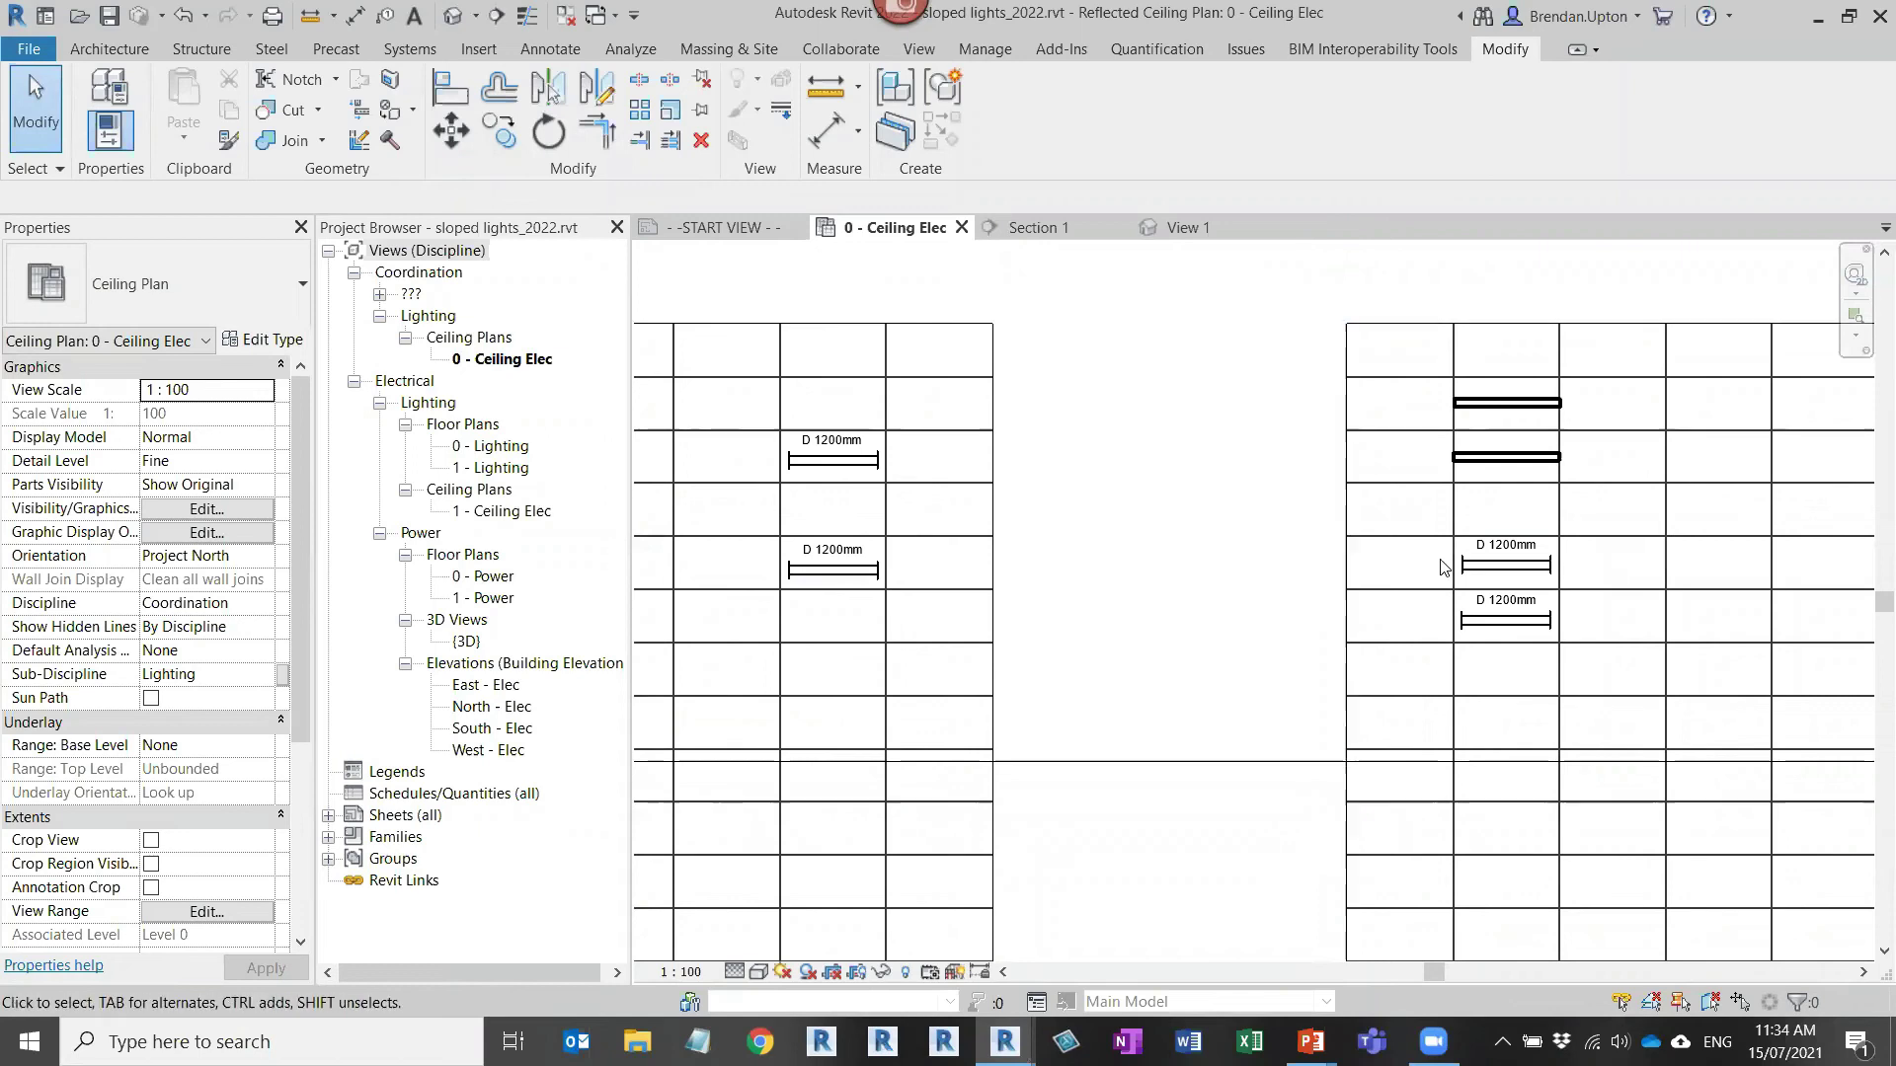
pyautogui.scroll(2, 1495, 564)
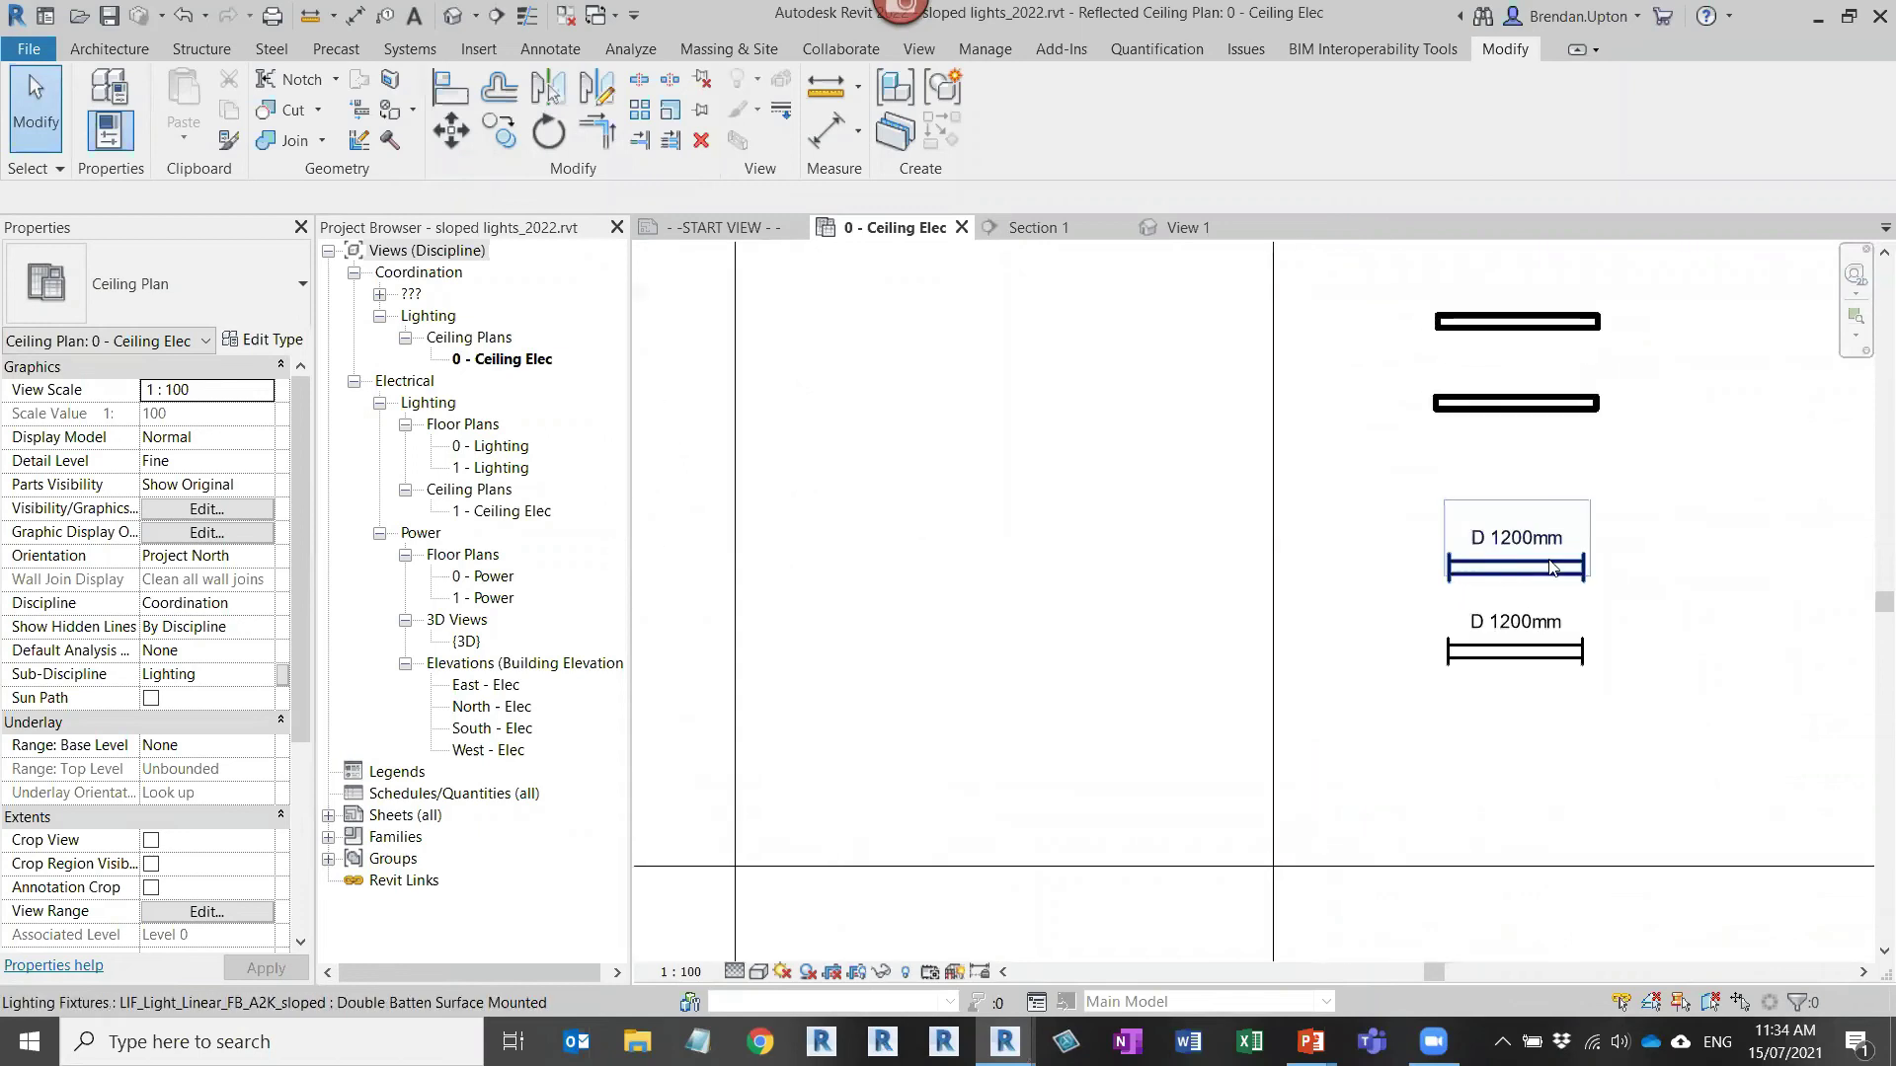
pyautogui.click(1495, 564)
pyautogui.scroll(-1, 1493, 563)
pyautogui.scroll(-1, 1491, 563)
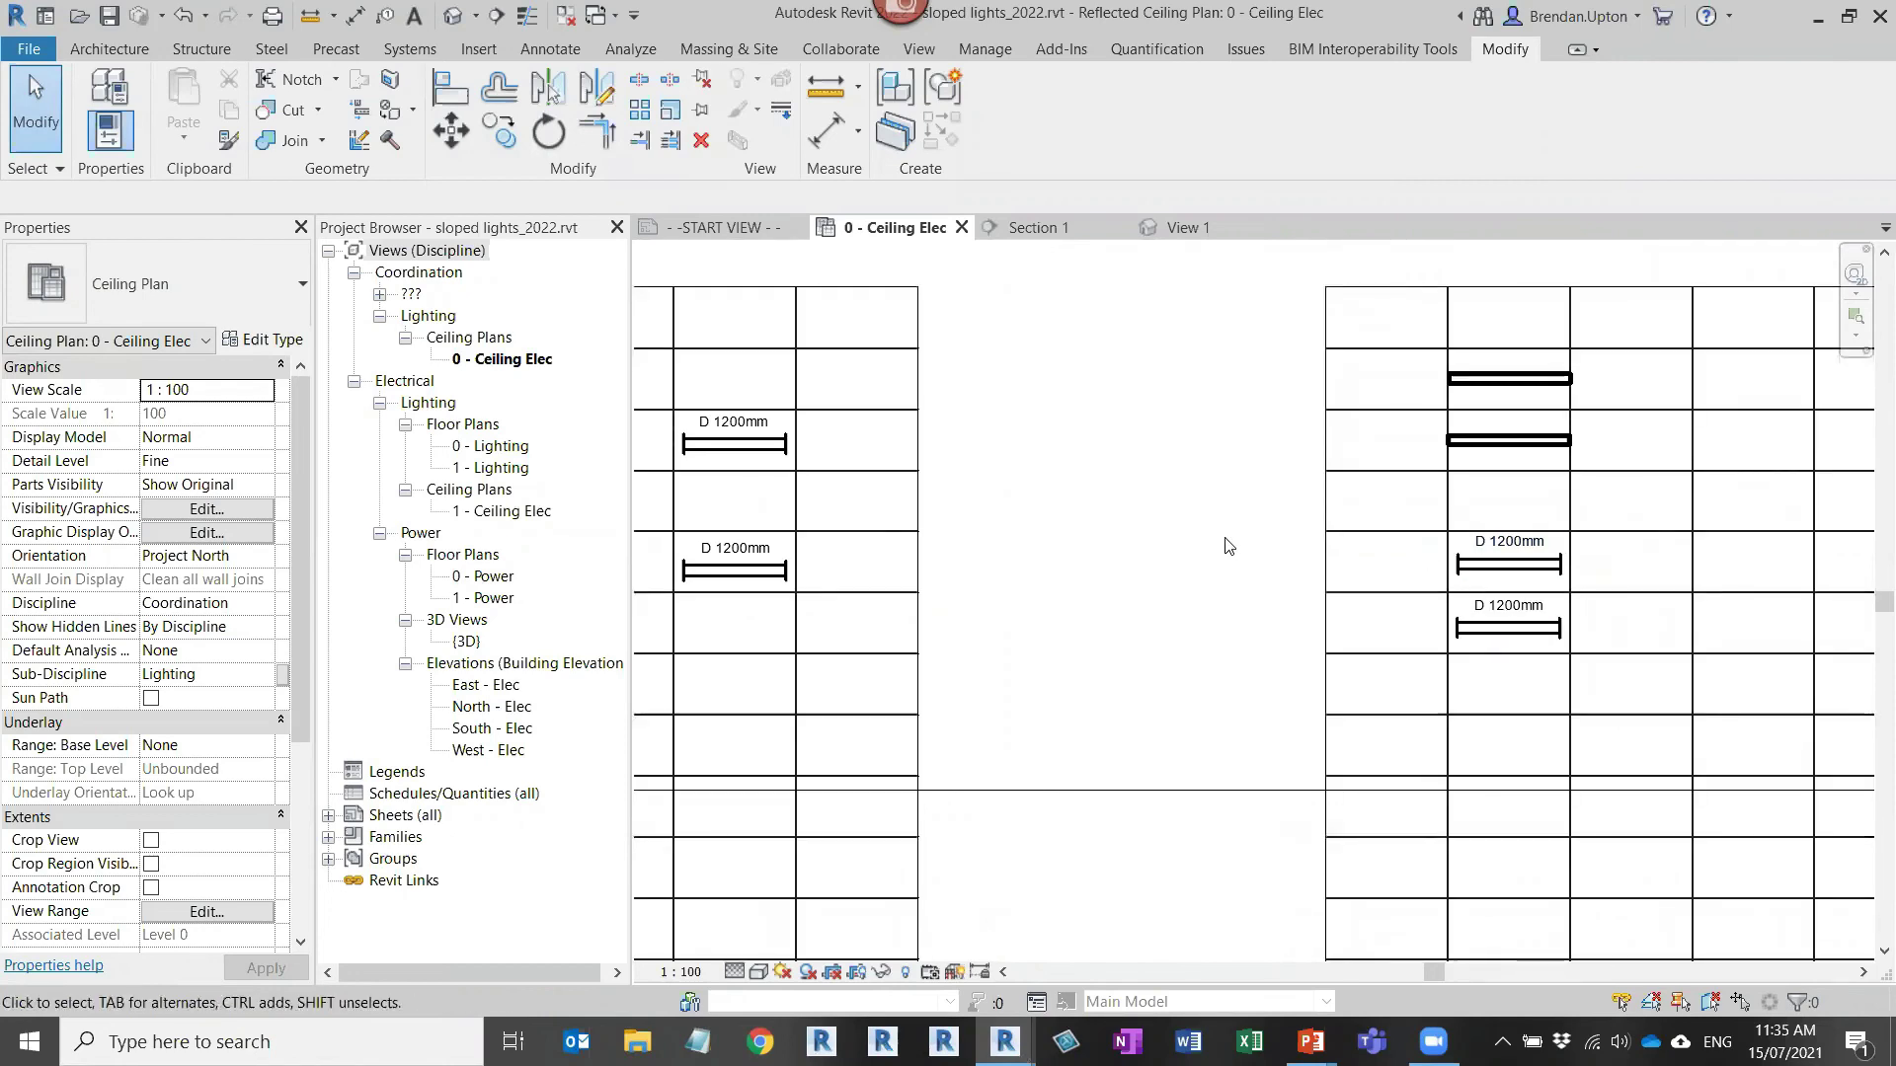
pyautogui.scroll(-4, 1160, 622)
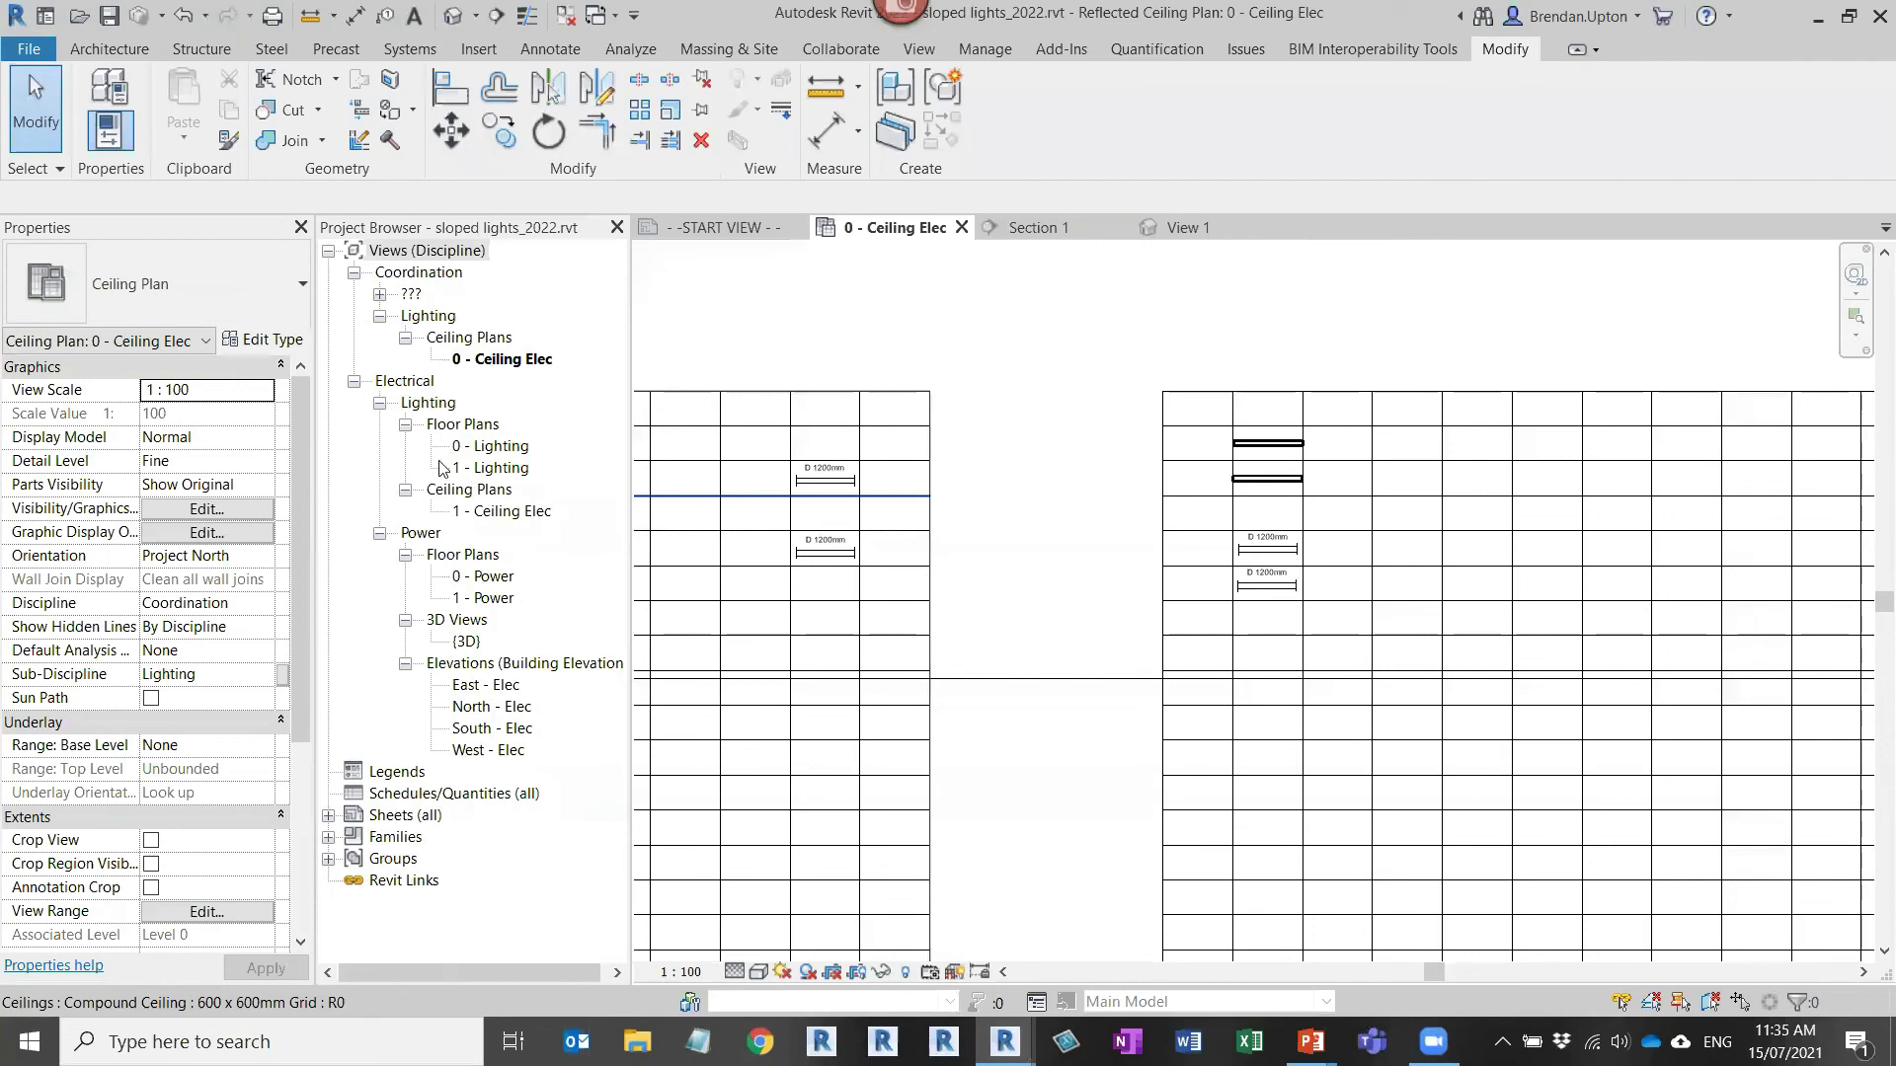
# Step: Switch to the rme_advanced_sample_project model and open Systems Analysis to view its available analysis workflows
pyautogui.click(631, 49)
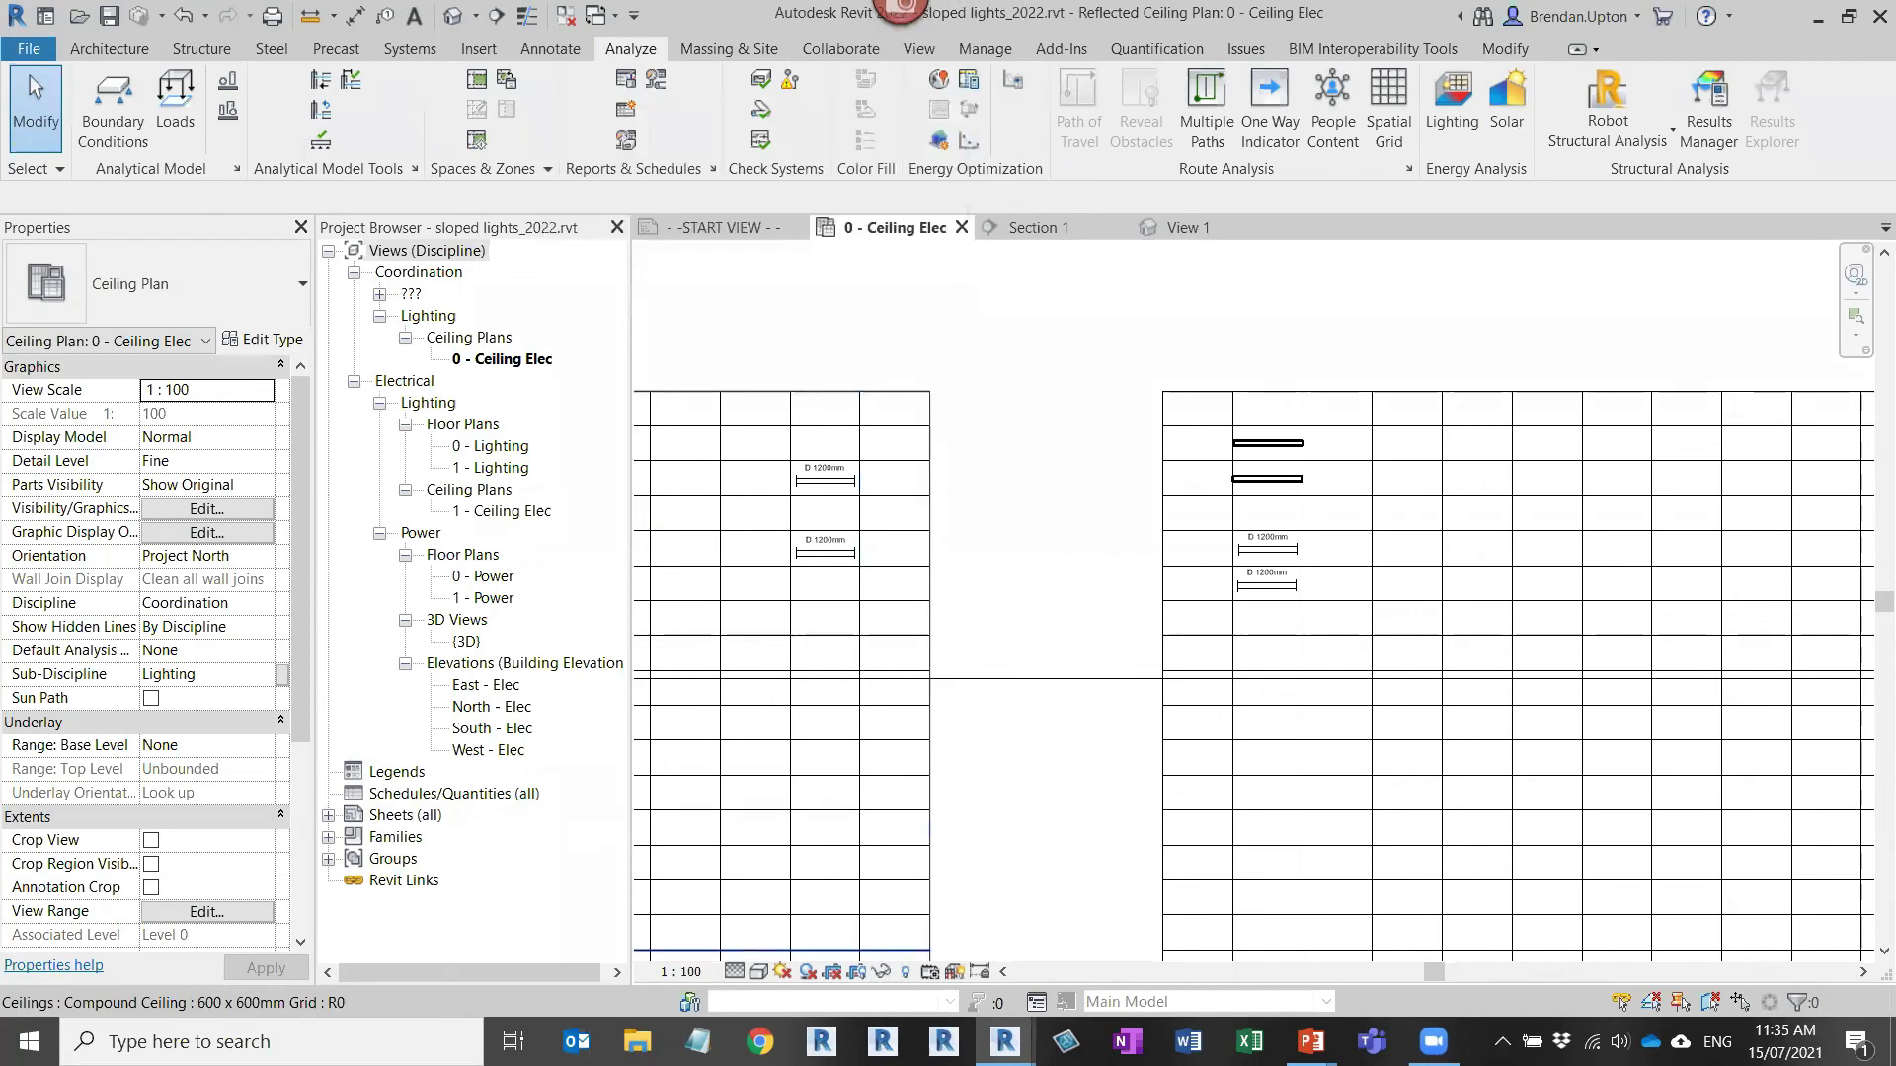
pyautogui.moveTo(1005, 1041)
pyautogui.click(1141, 933)
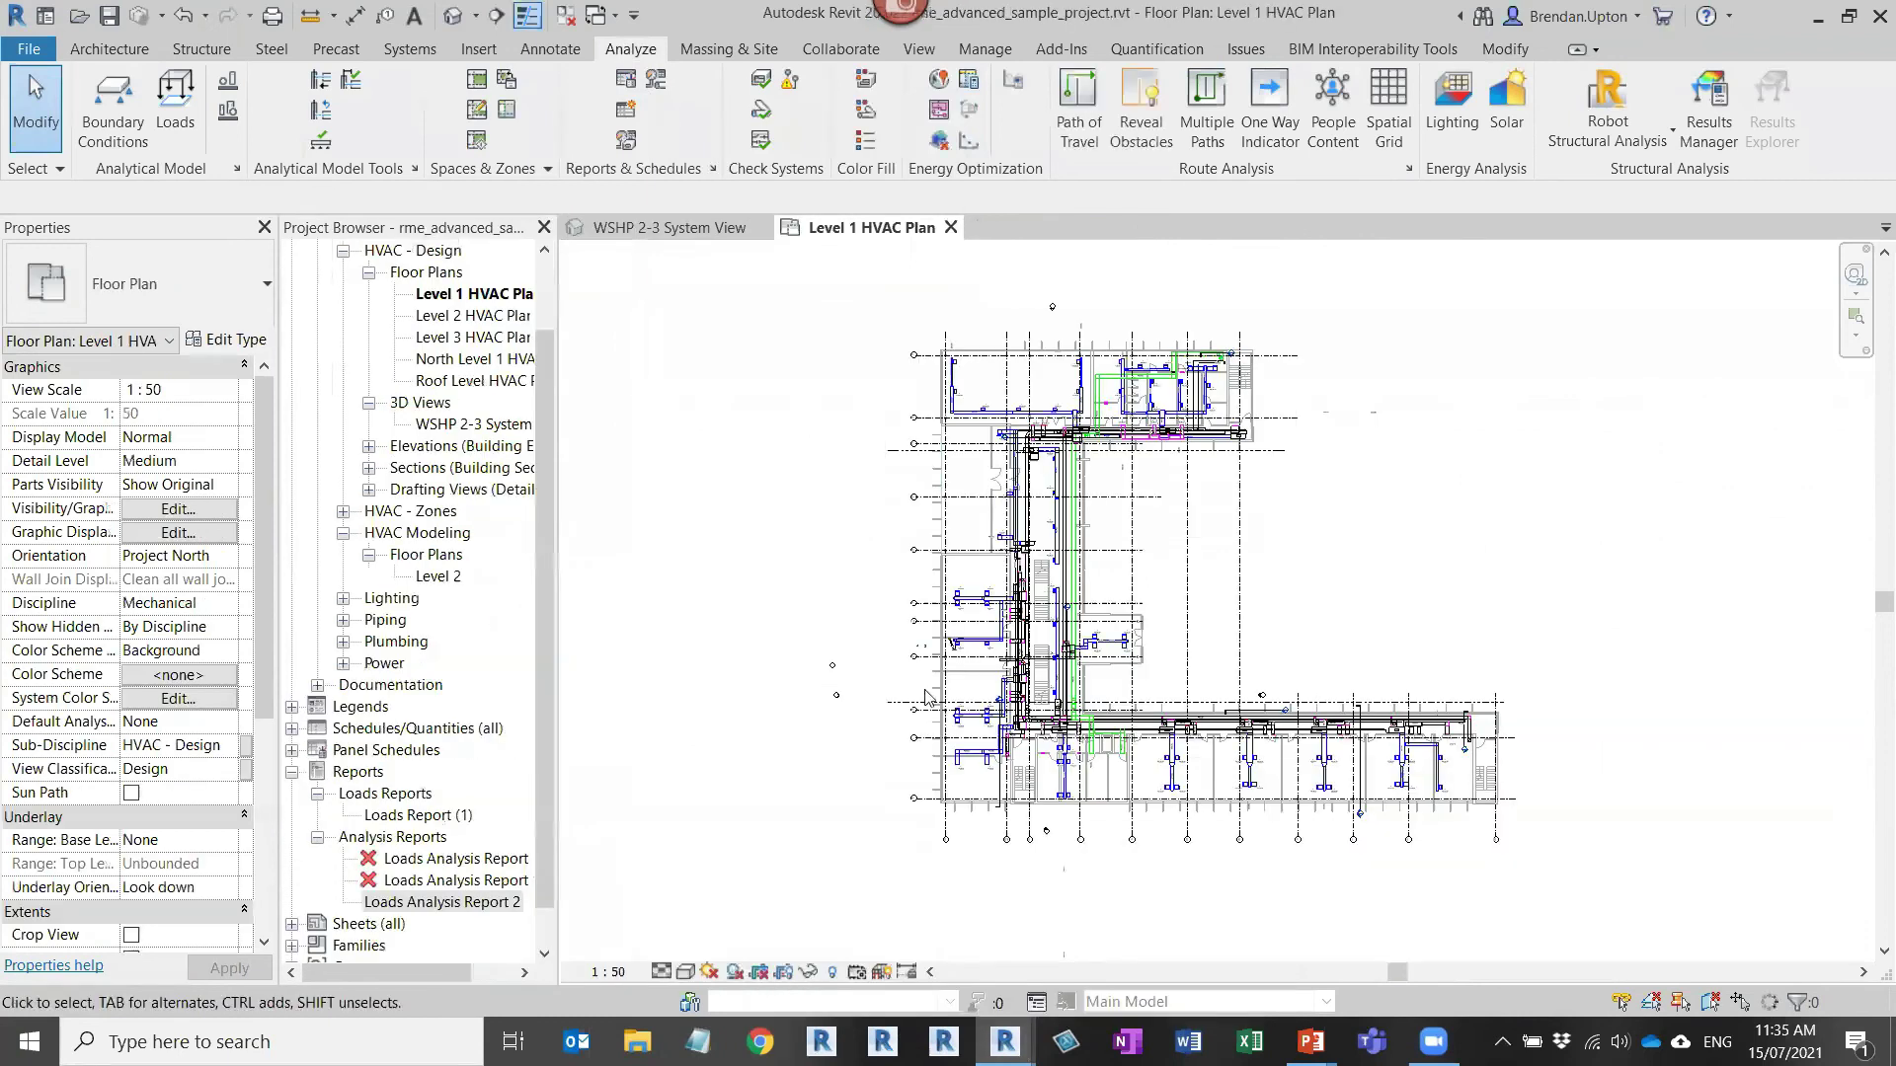
pyautogui.click(971, 86)
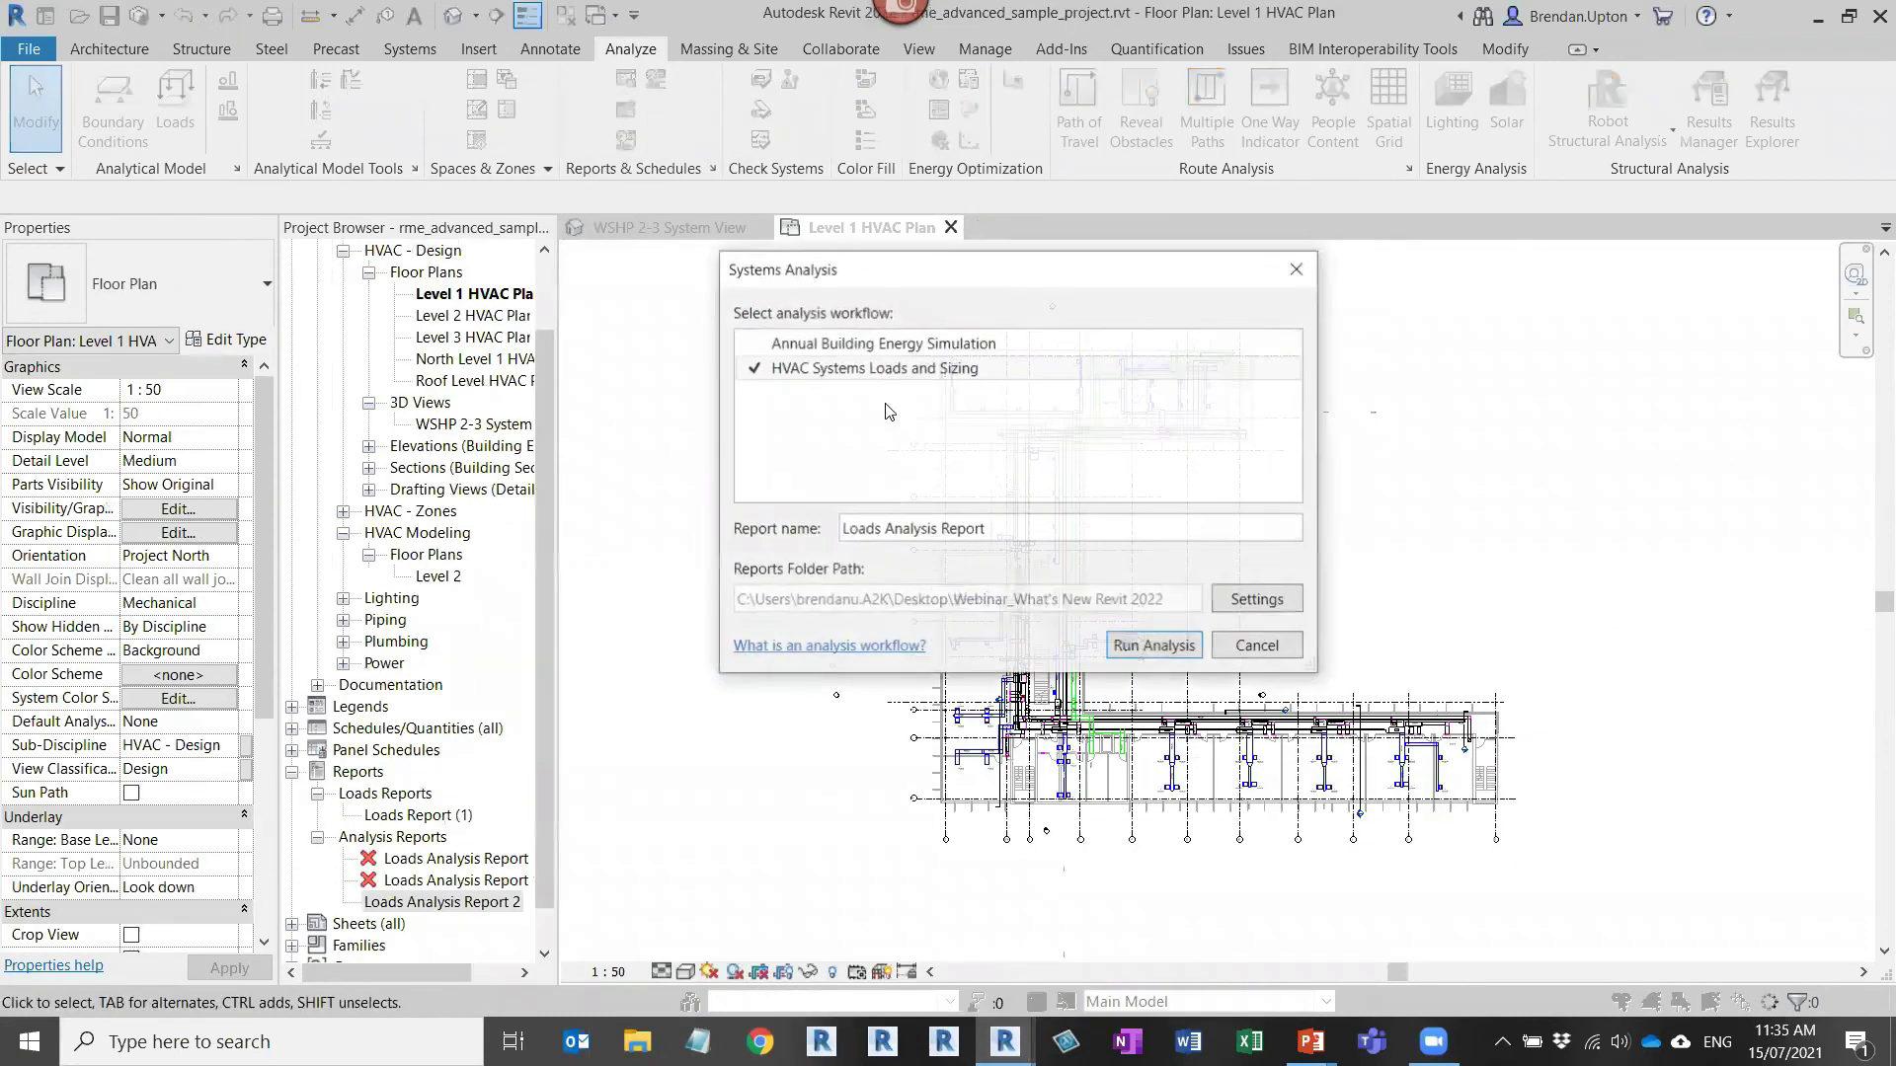
pyautogui.moveTo(882, 285); pyautogui.dragTo(909, 263)
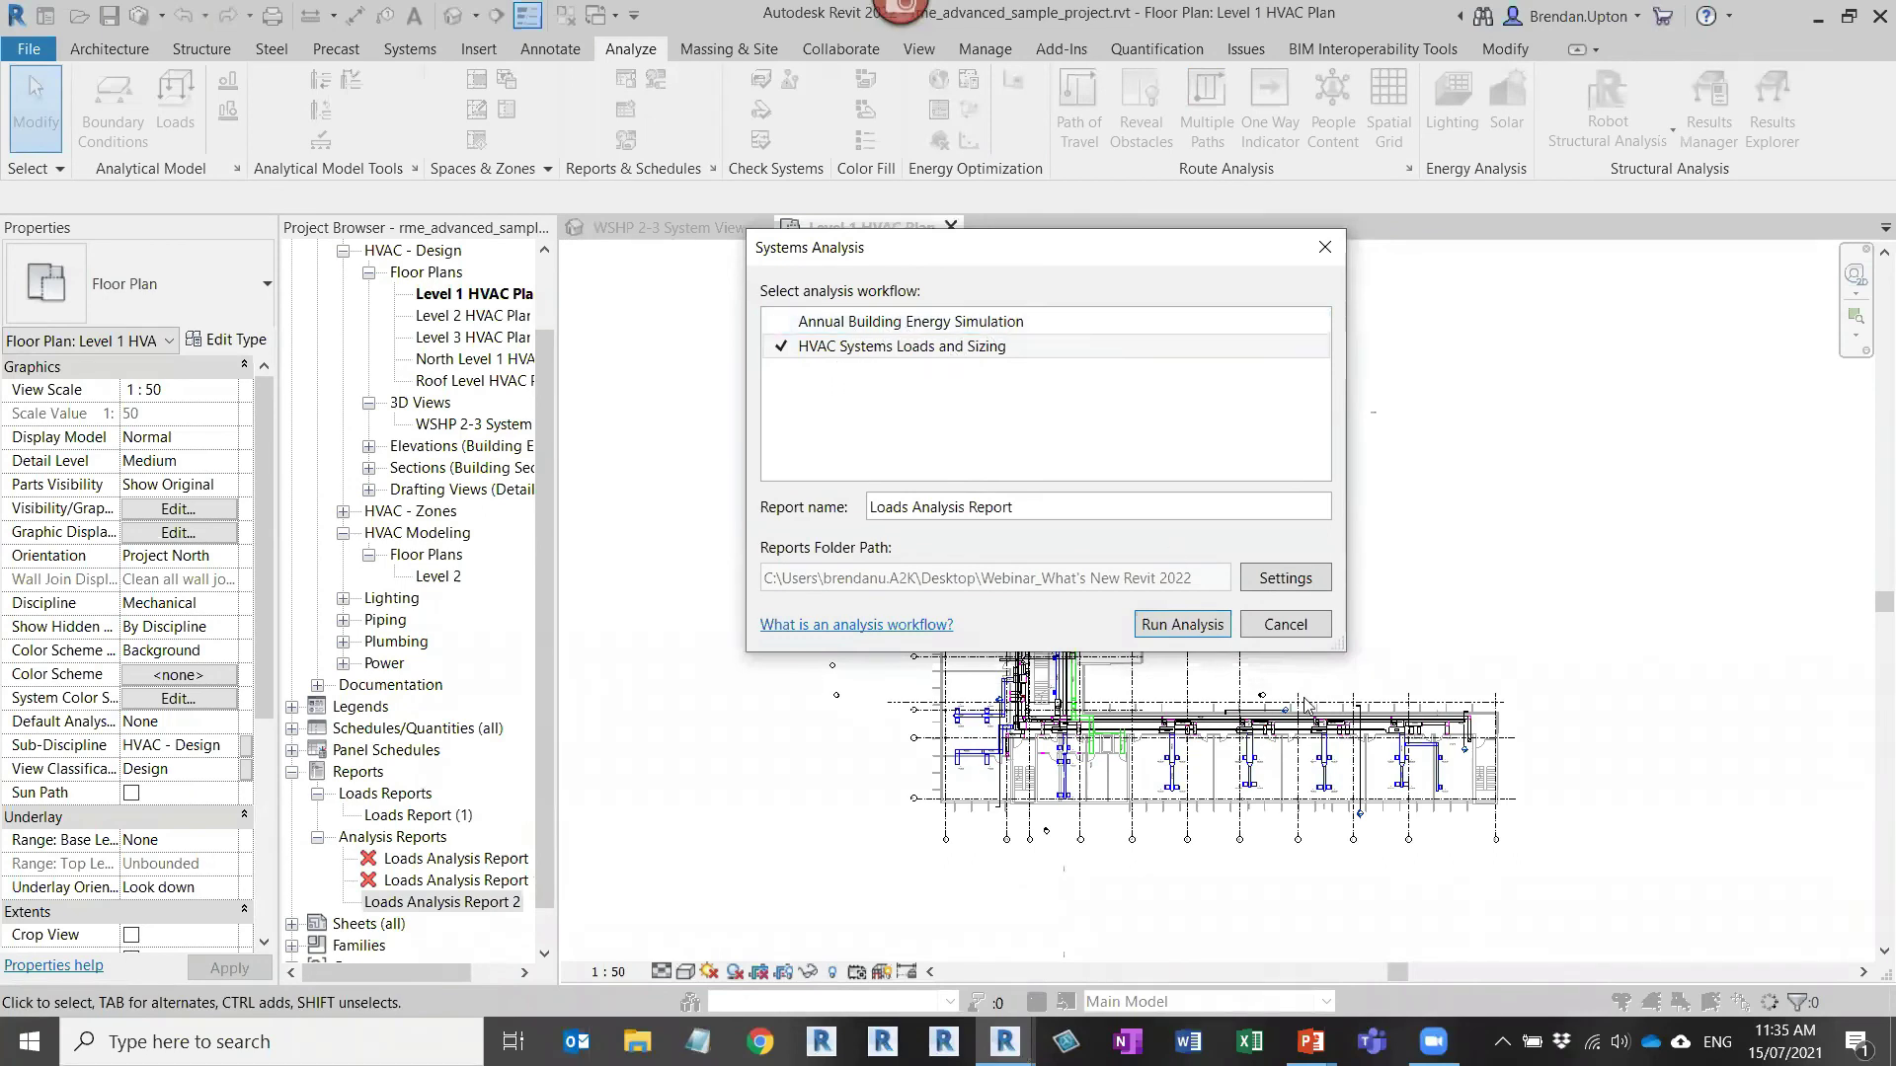
# Step: Review the Mode options in the analysis's Energy Settings, and cancel both the settings and the systems analysis
pyautogui.click(1294, 577)
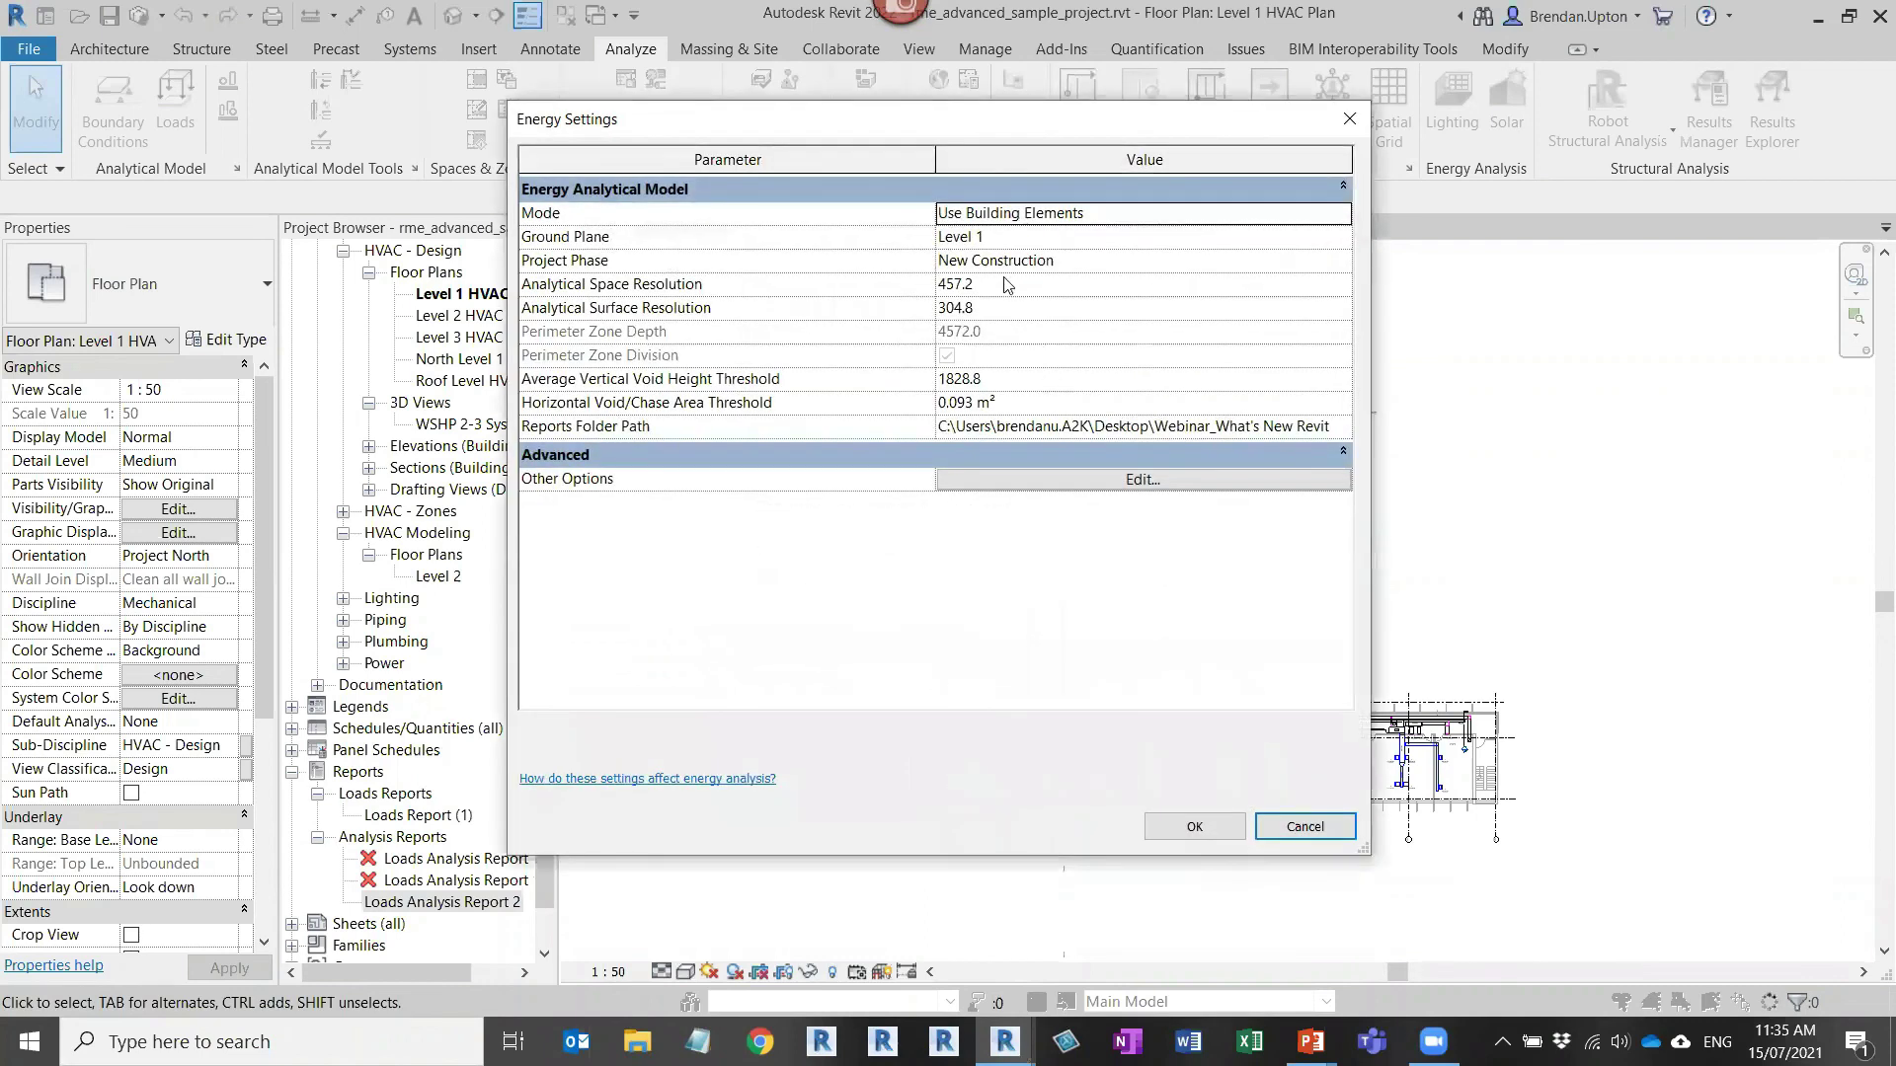
pyautogui.click(1338, 211)
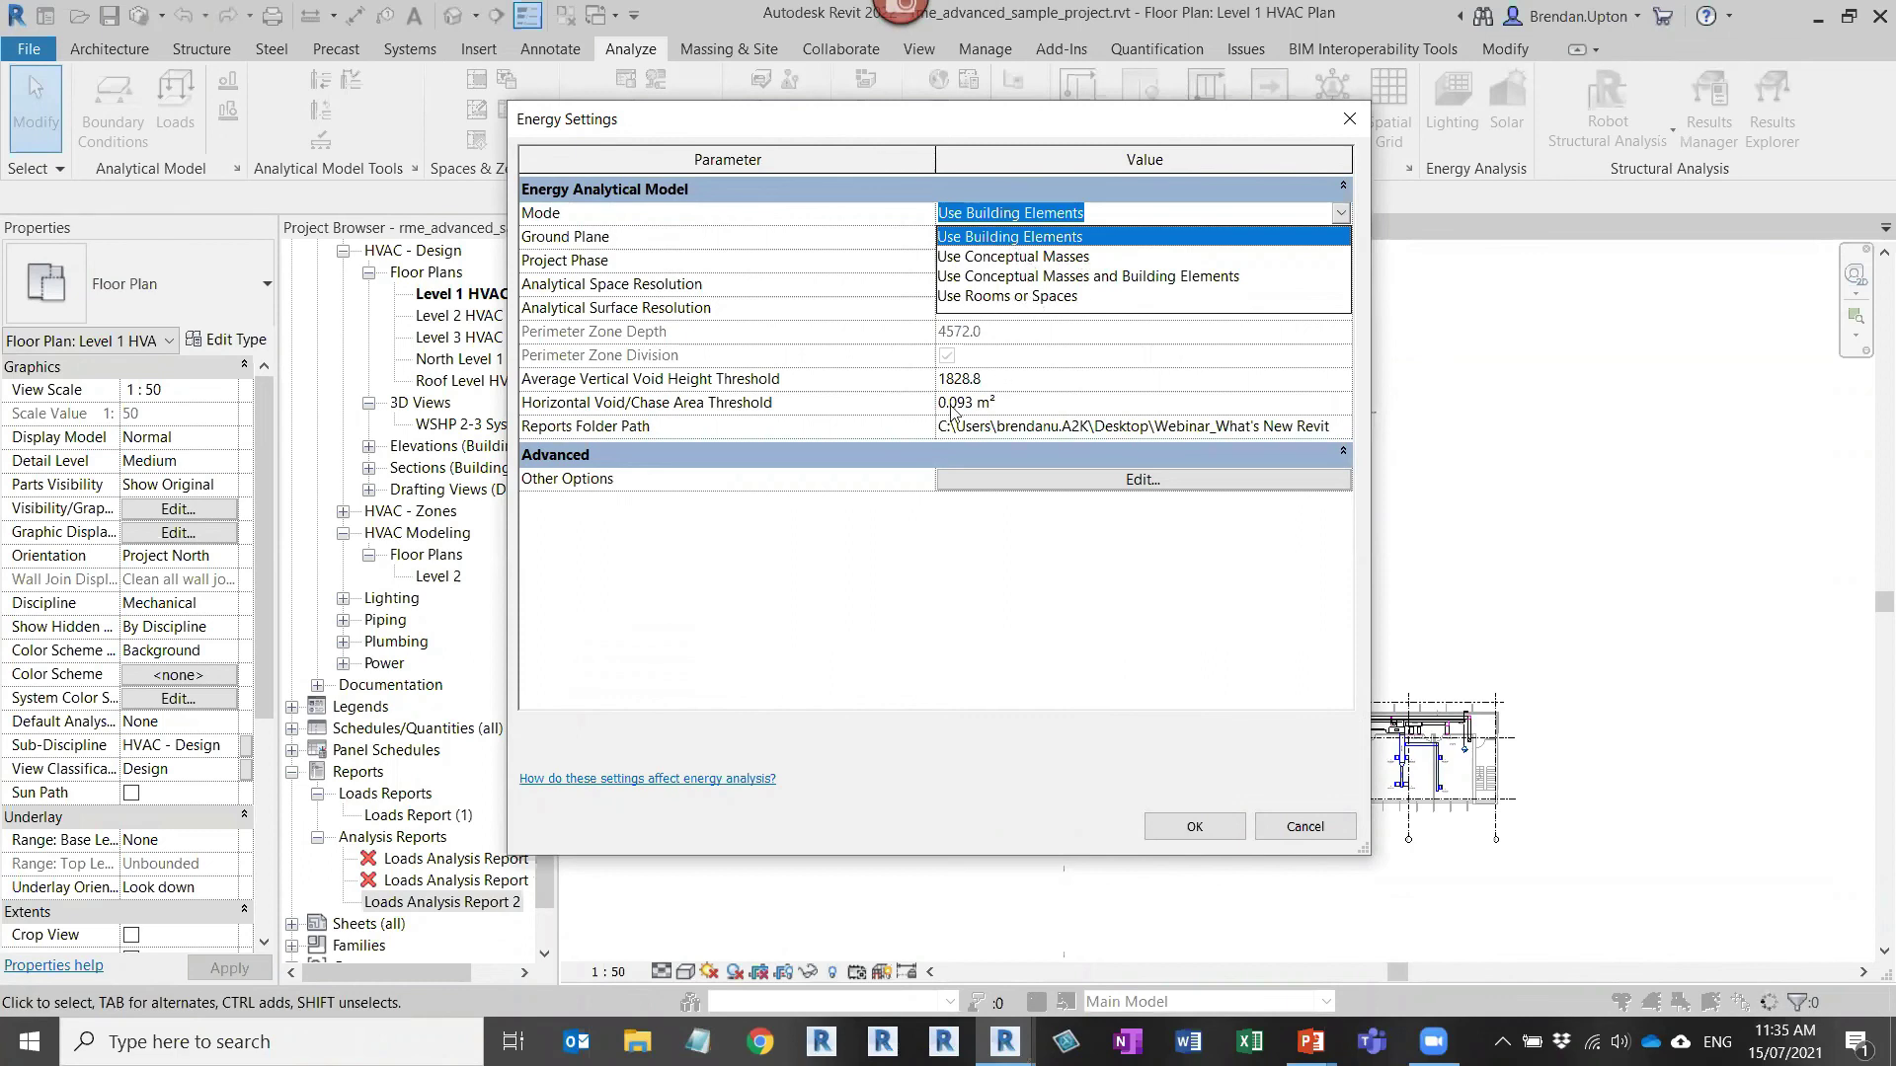
pyautogui.click(1297, 834)
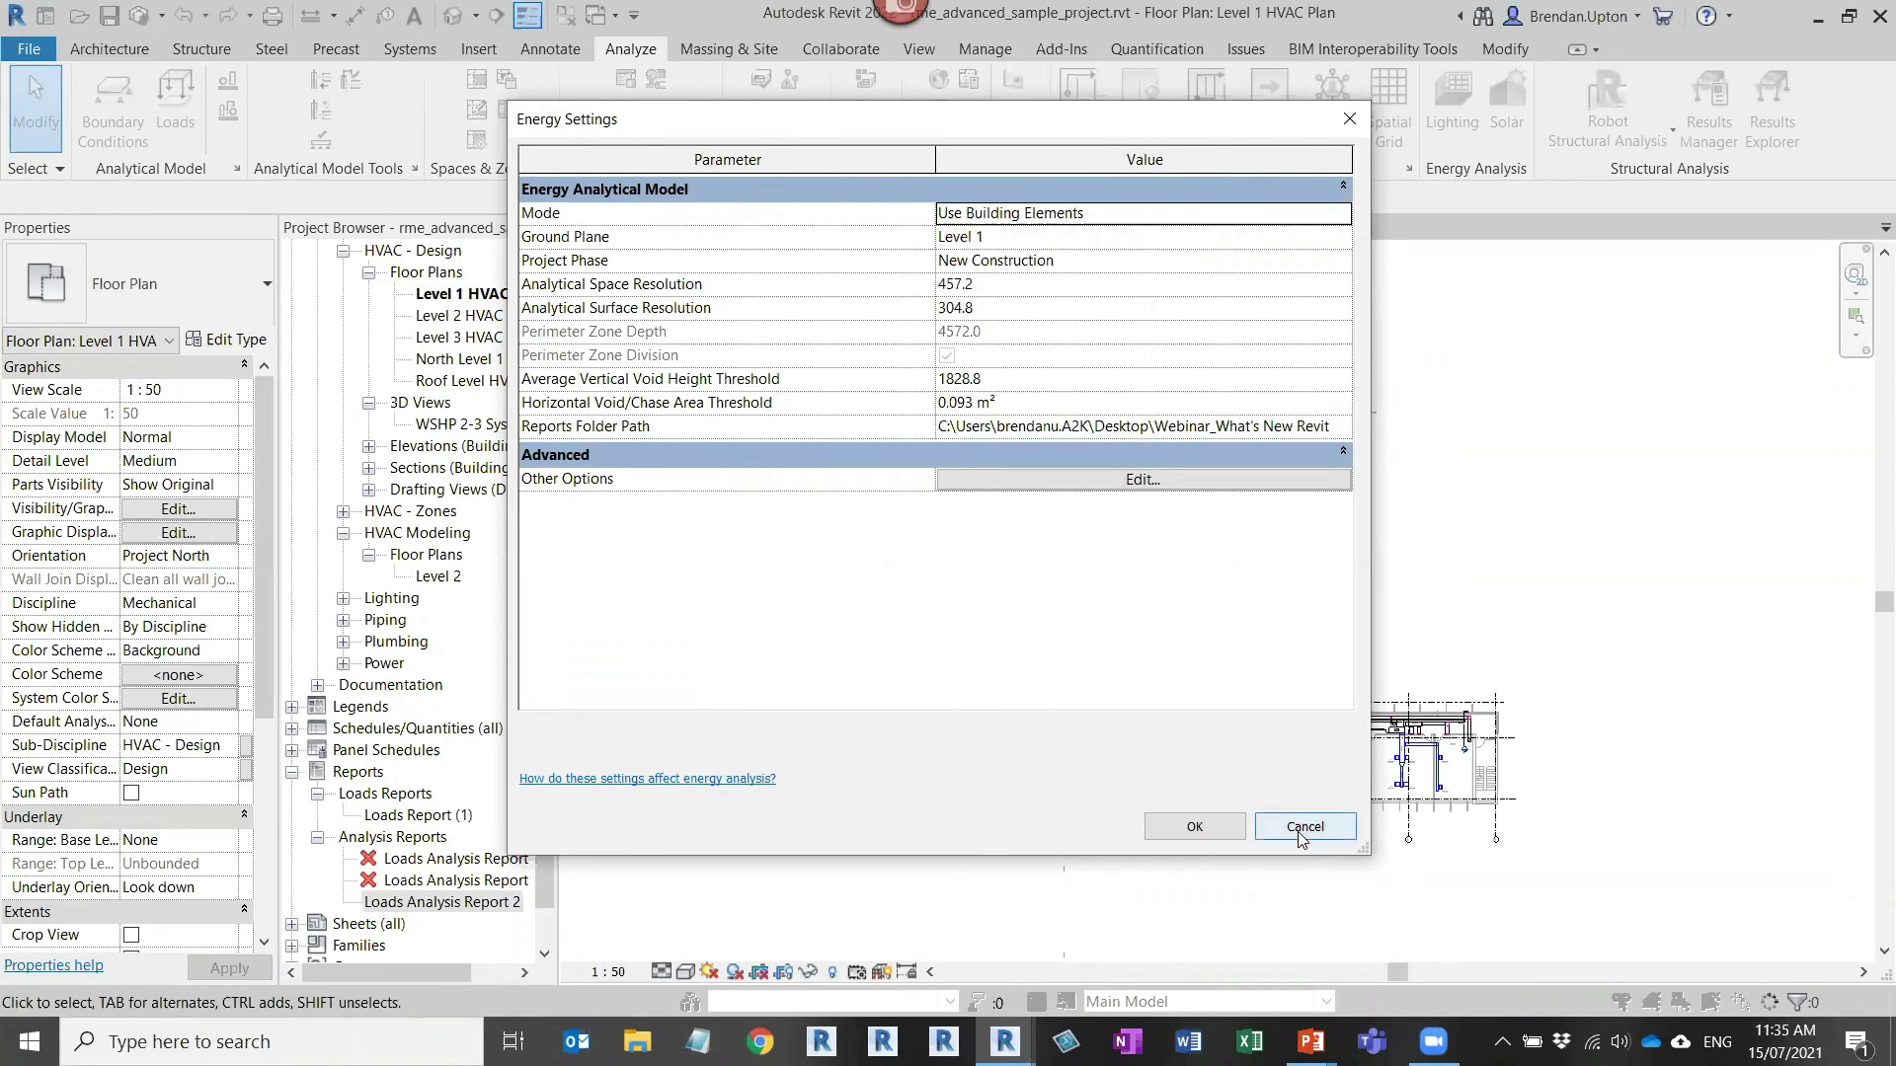
pyautogui.click(1317, 835)
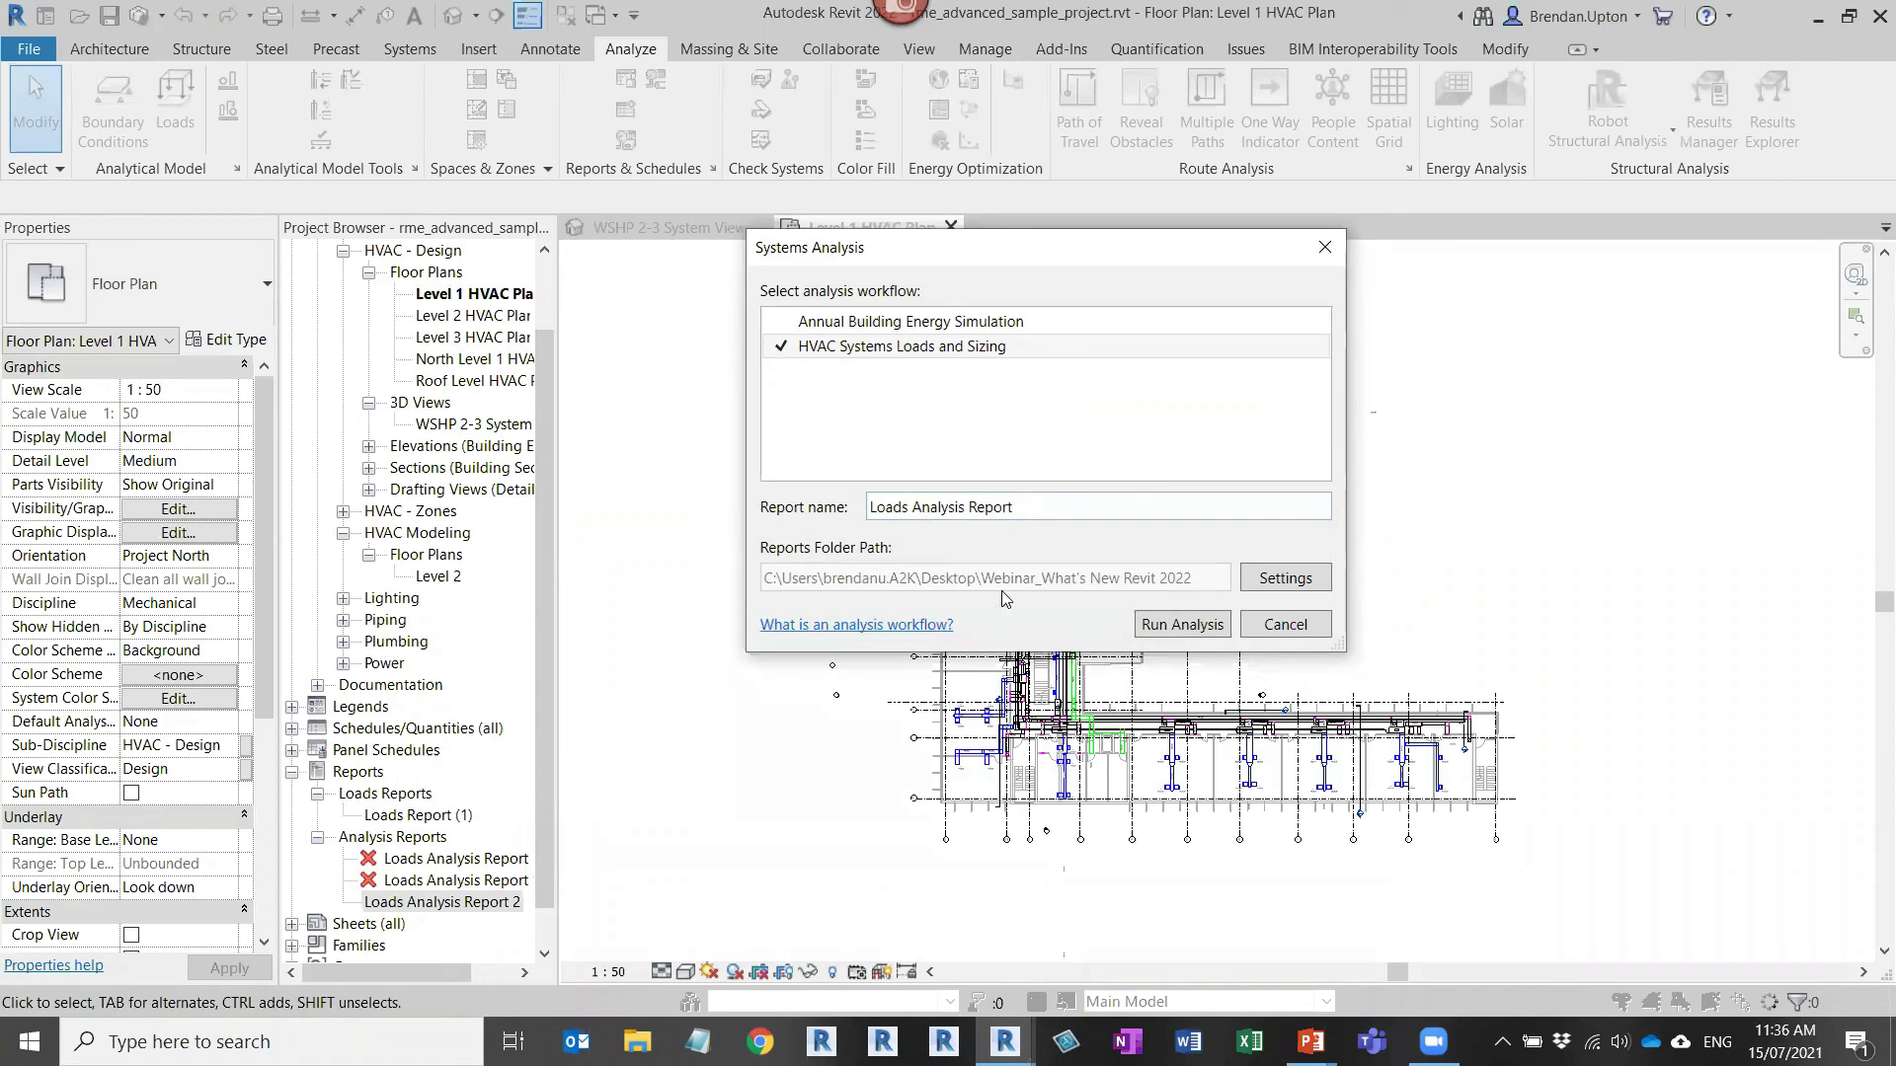
pyautogui.click(1285, 624)
# Step: Show the WSHP 2-3 System View of the ductwork, and switch to the running PowerPoint slide show
pyautogui.click(669, 227)
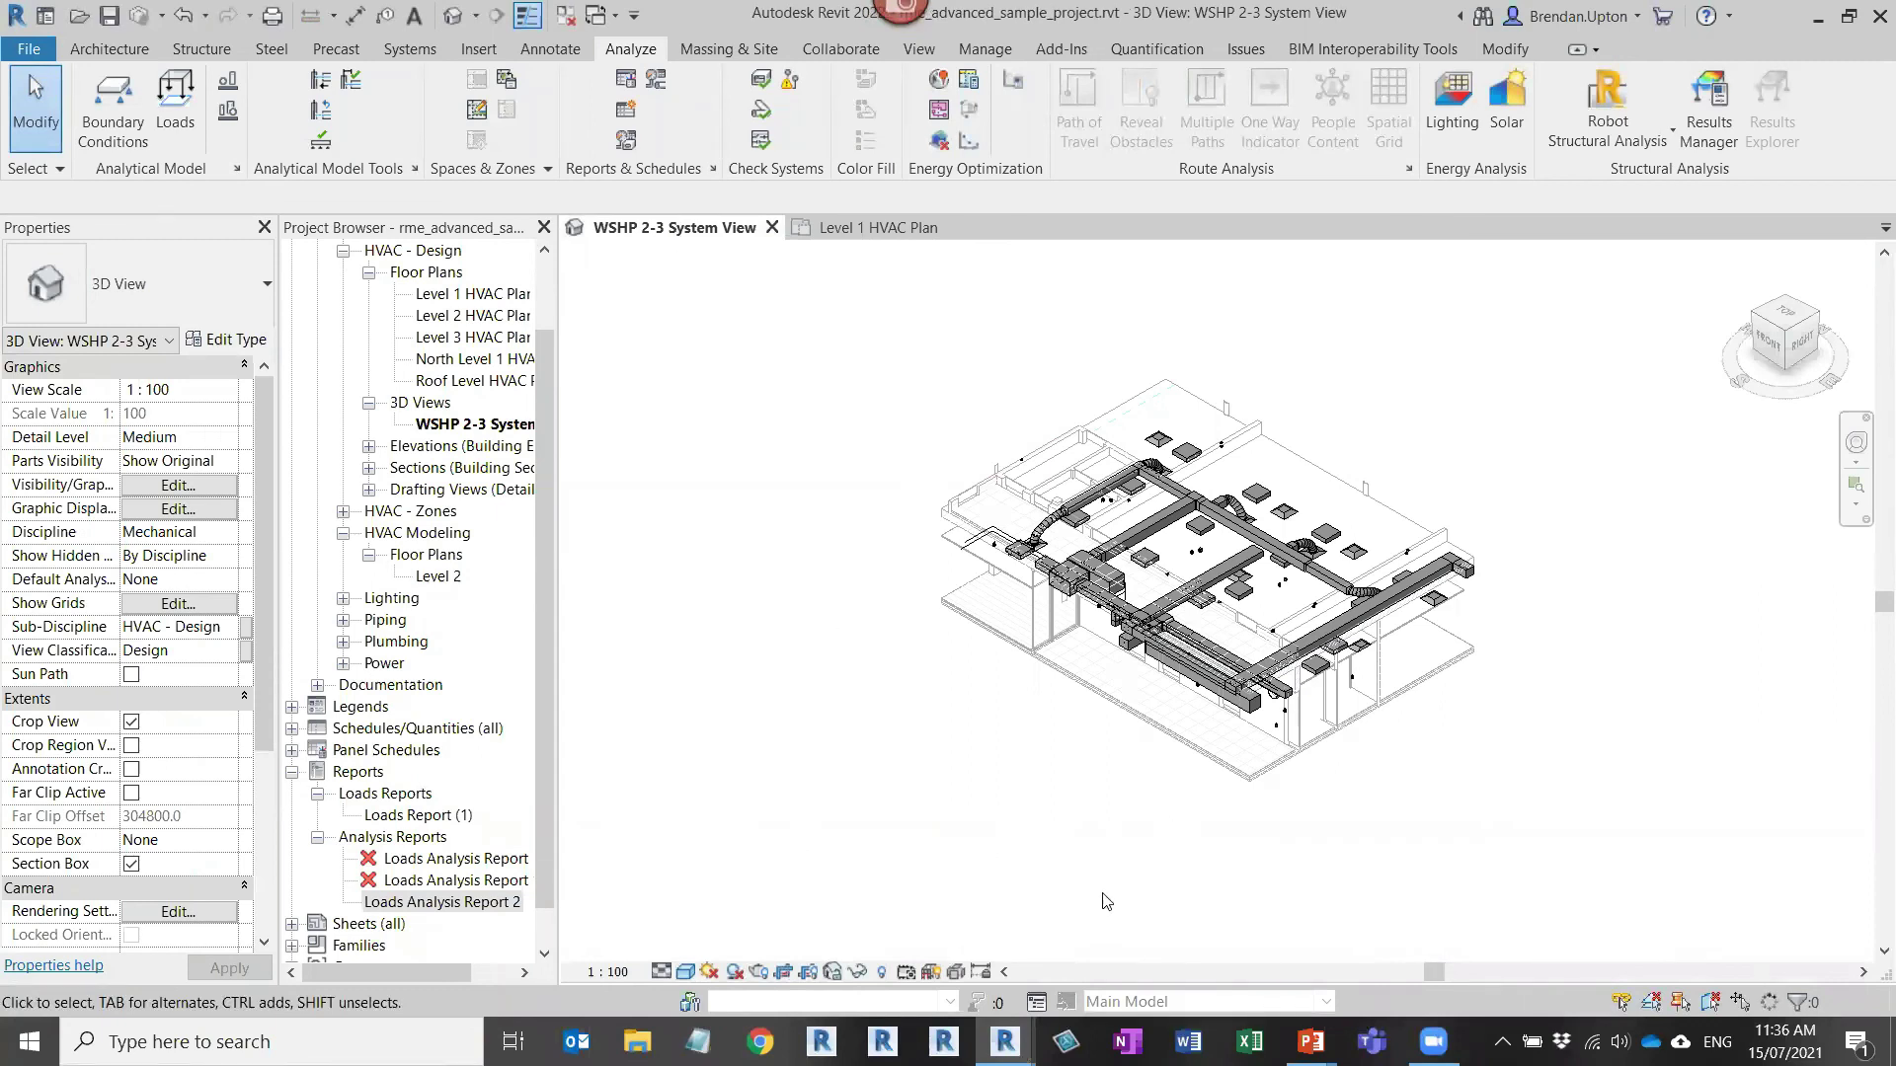
pyautogui.moveTo(1312, 1042)
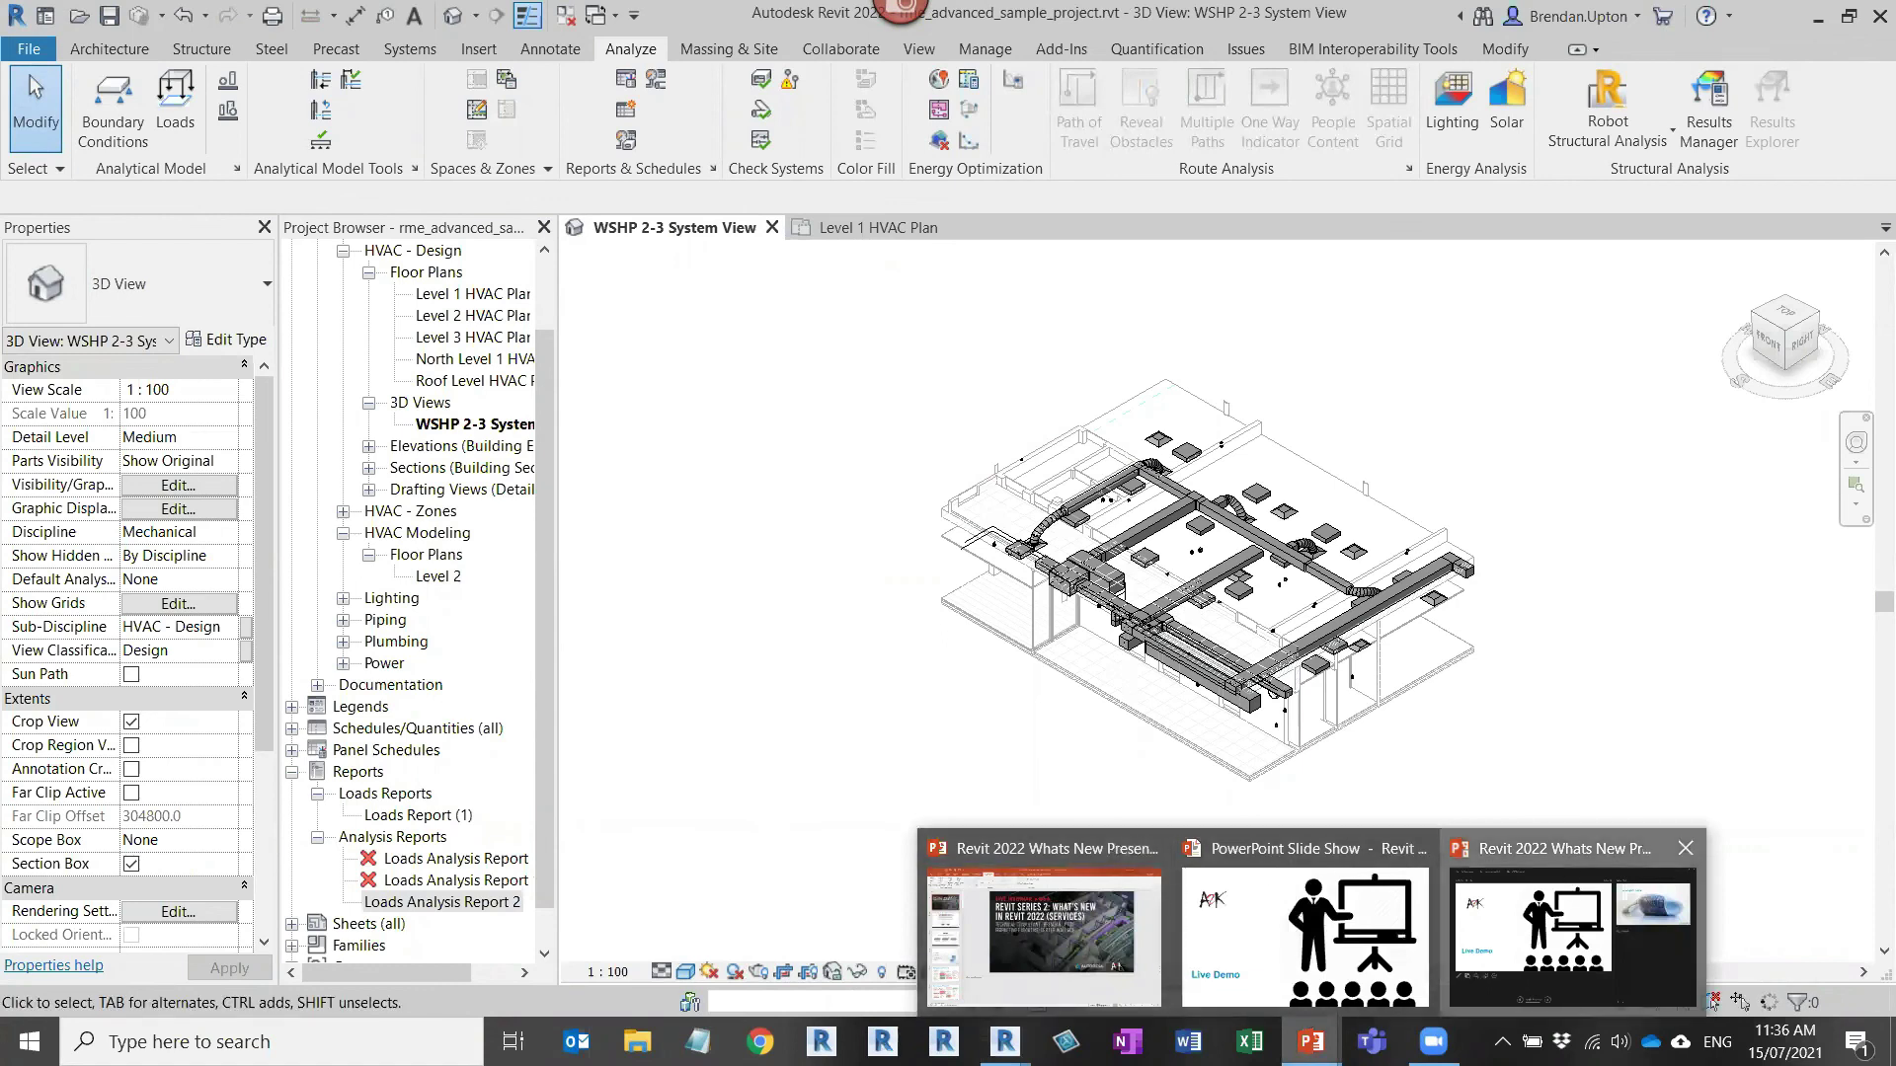
pyautogui.click(1303, 933)
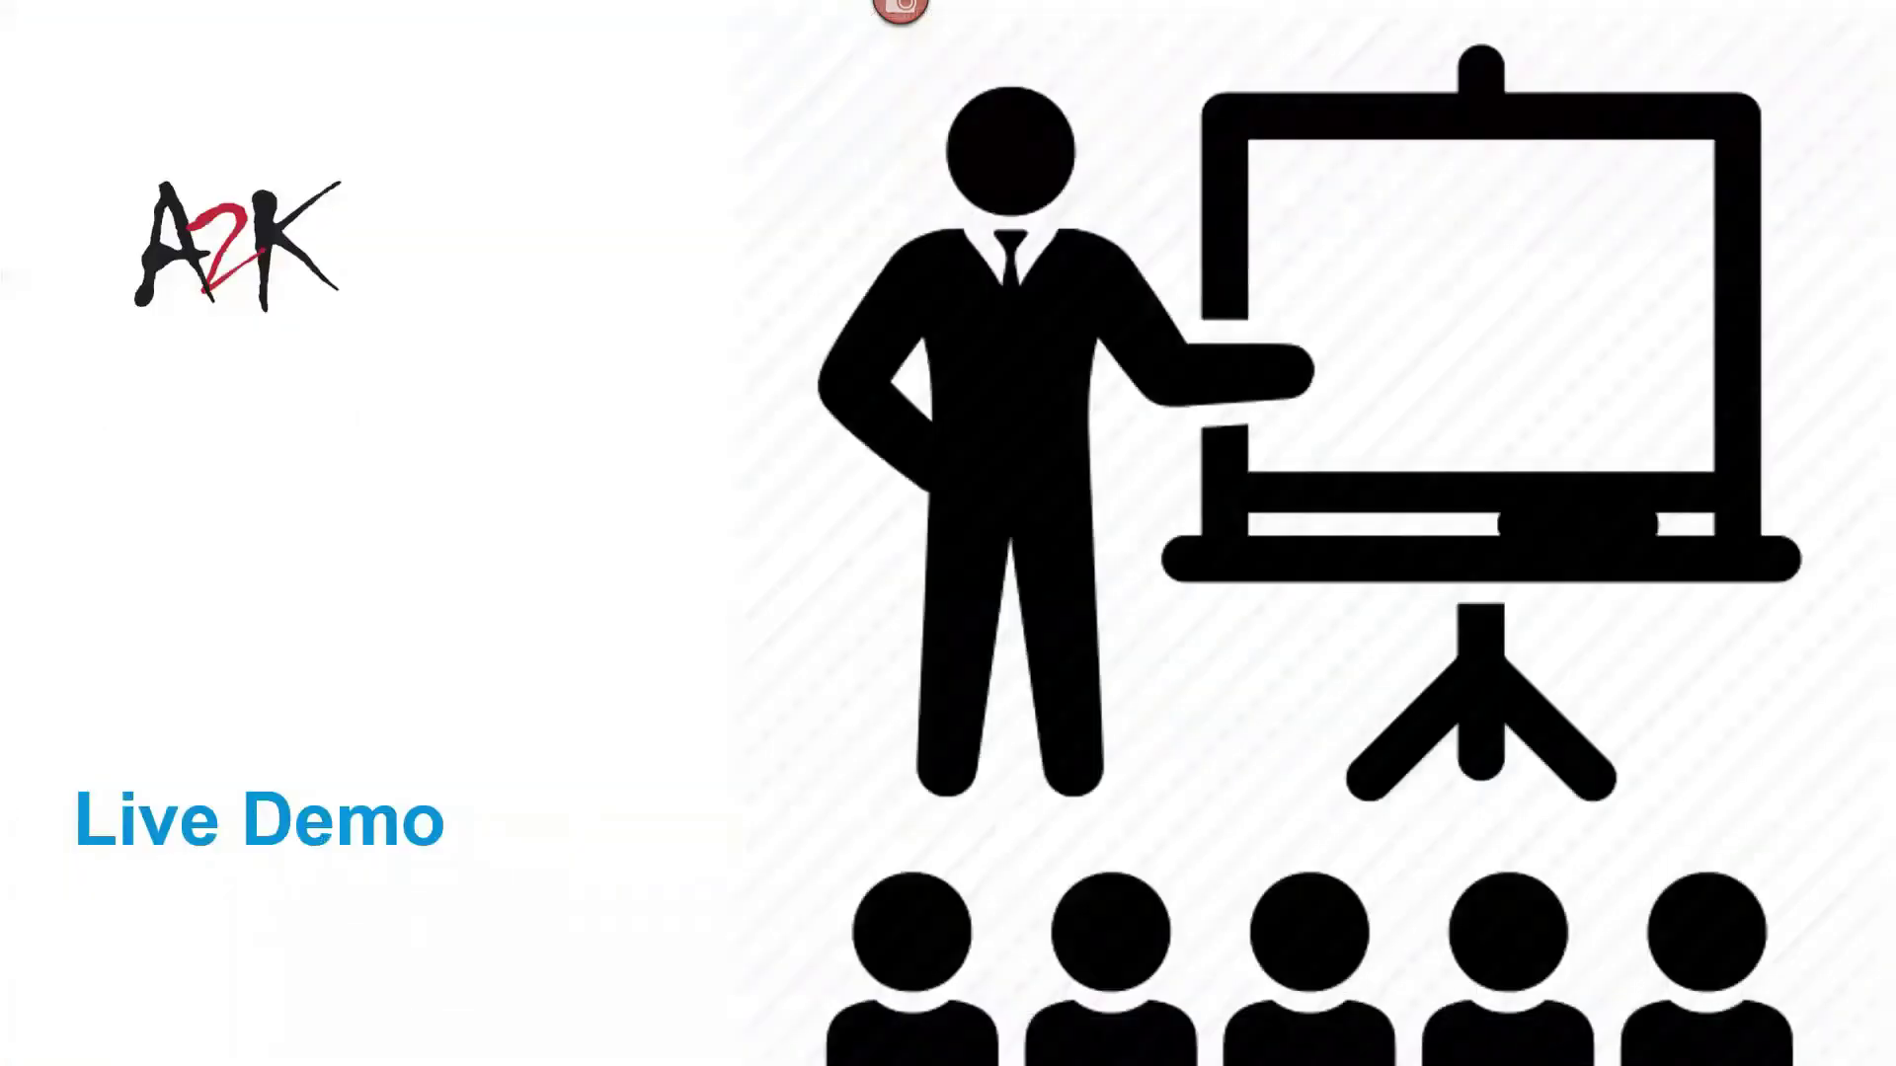